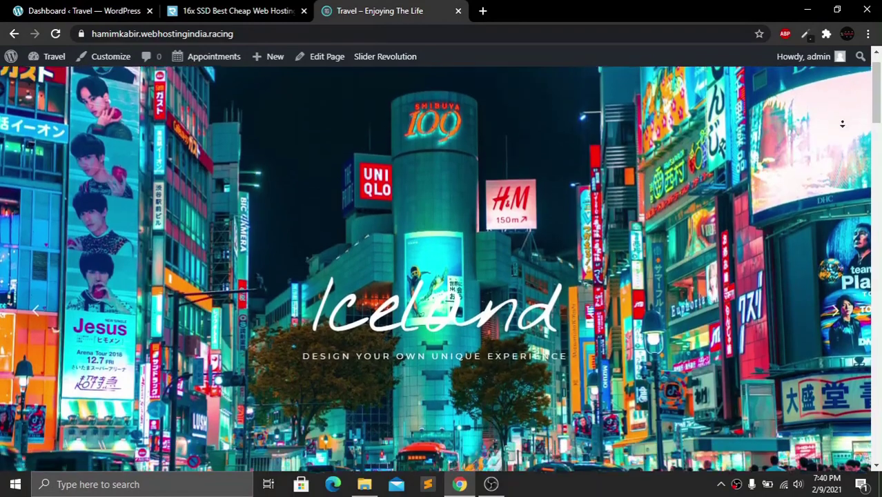
Scroll the home page down to the footer and back up a little
scroll(843, 131, down, 4)
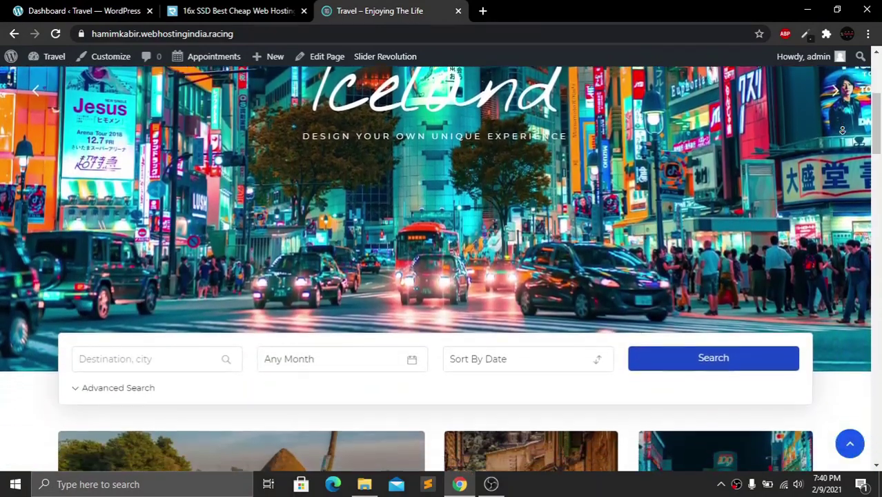
scroll(842, 131, down, 5)
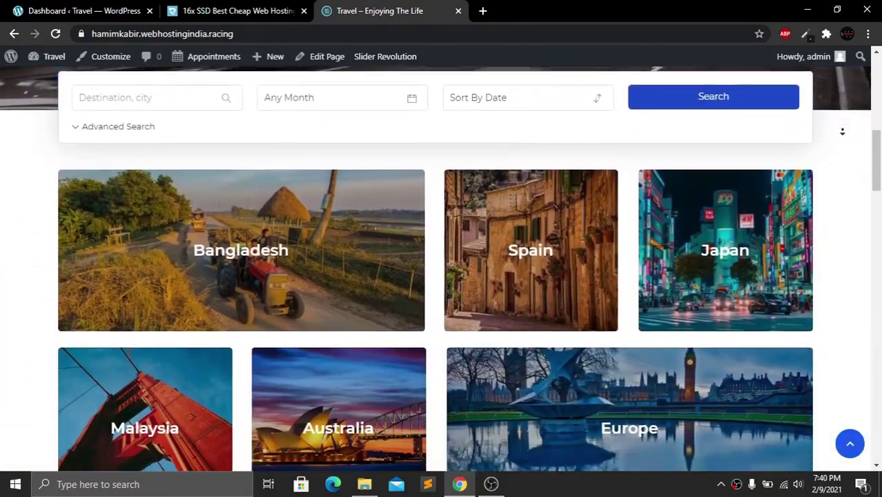
scroll(843, 132, down, 3)
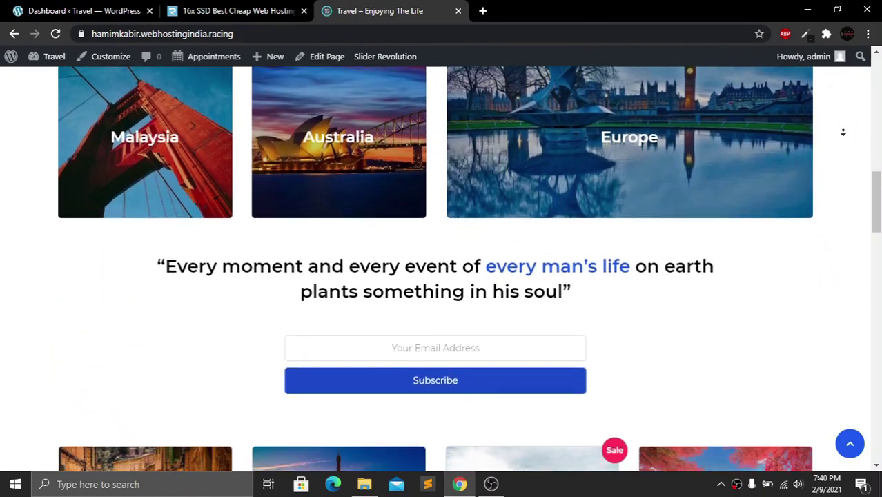
scroll(843, 132, down, 4)
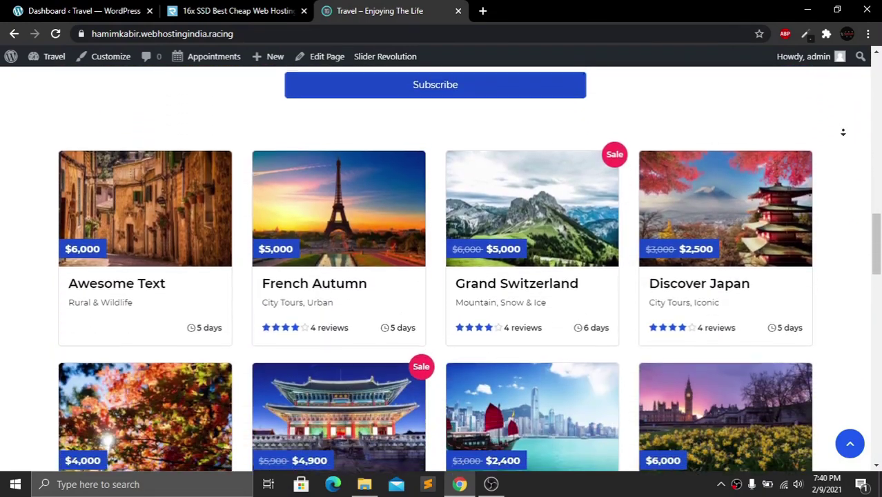
scroll(843, 132, down, 4)
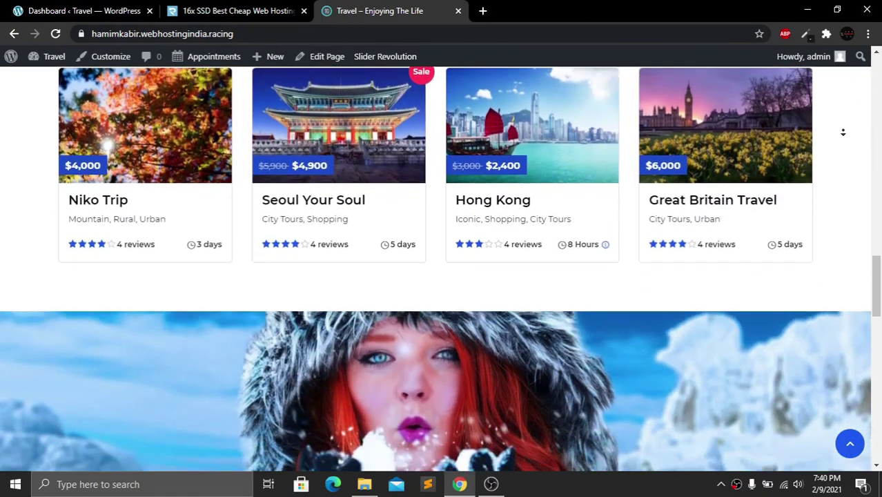
scroll(843, 132, down, 4)
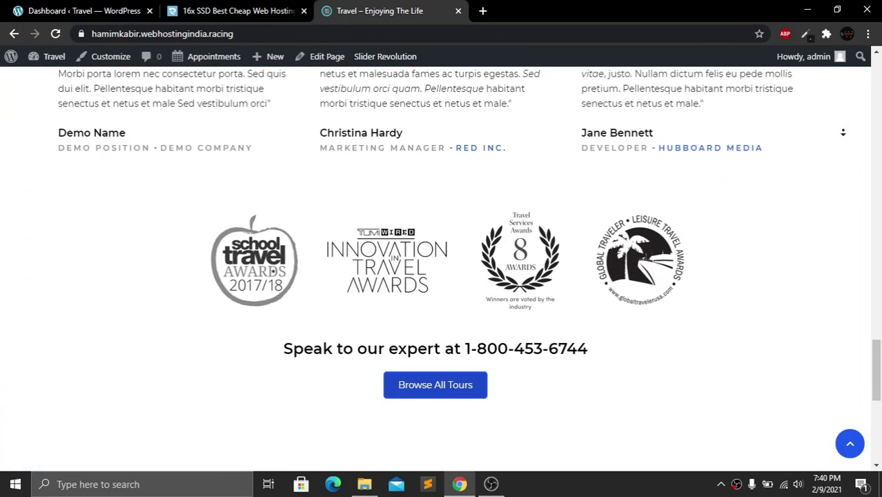
scroll(843, 132, down, 5)
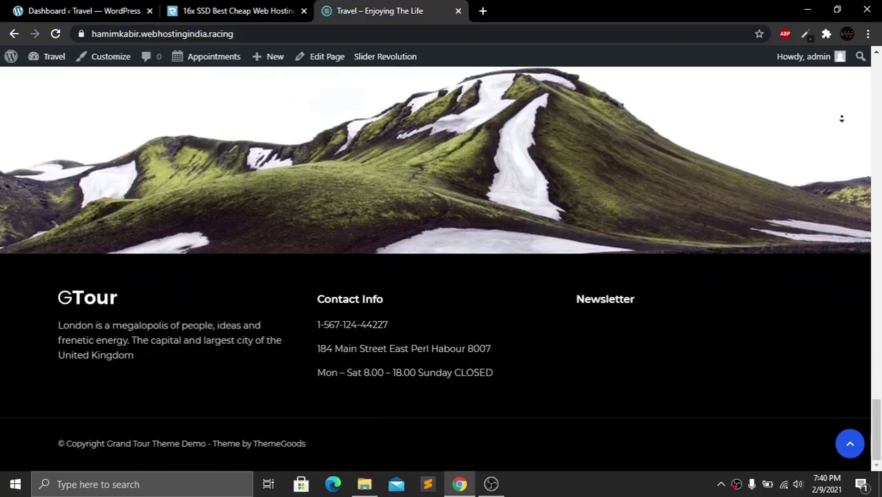
scroll(844, 118, up, 3)
scroll(843, 49, up, 15)
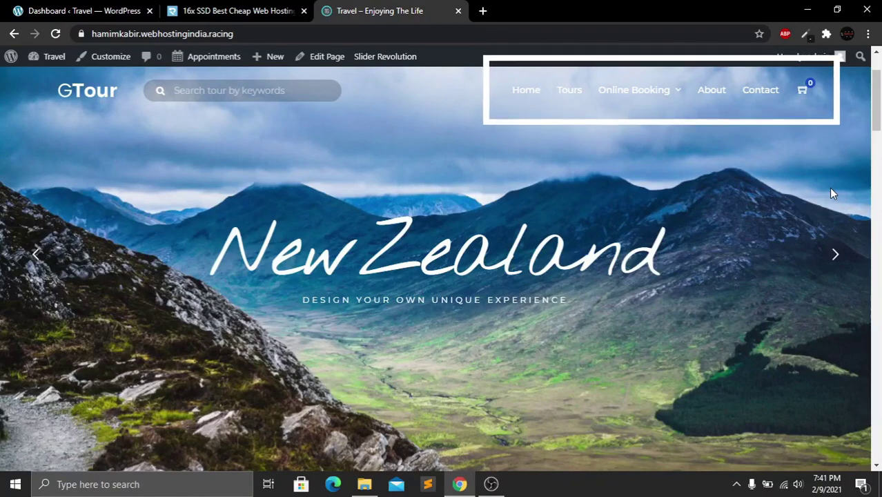
Cycle the hero slider forward two slides, then back four
click(835, 254)
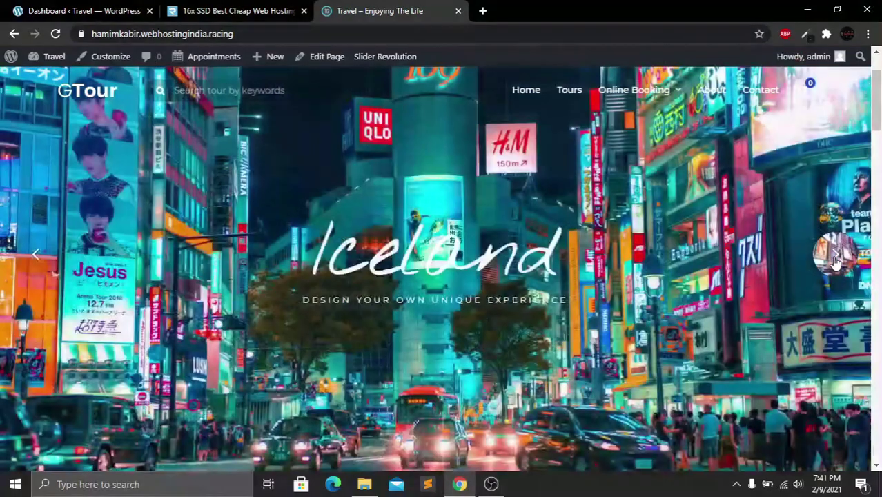
click(835, 256)
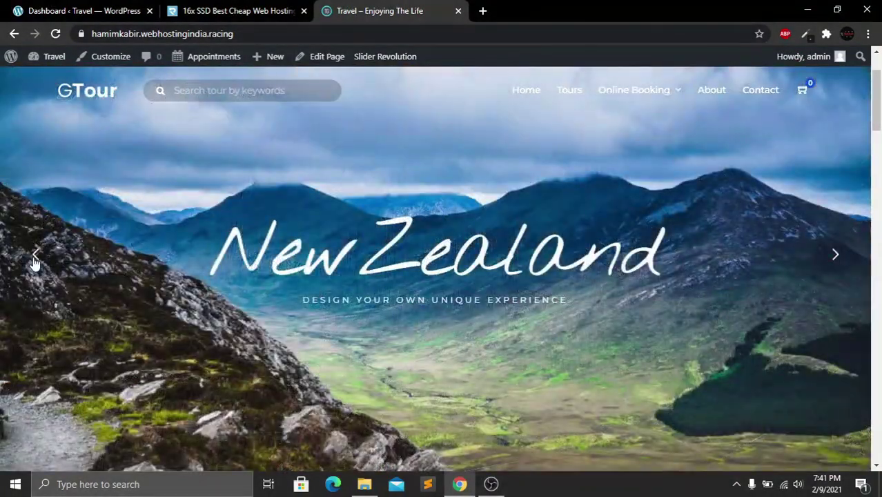
click(35, 257)
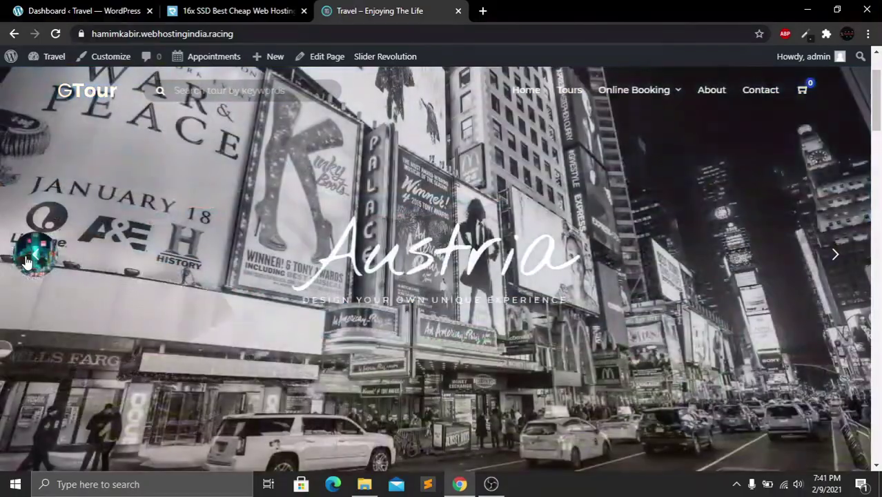
click(31, 257)
click(29, 259)
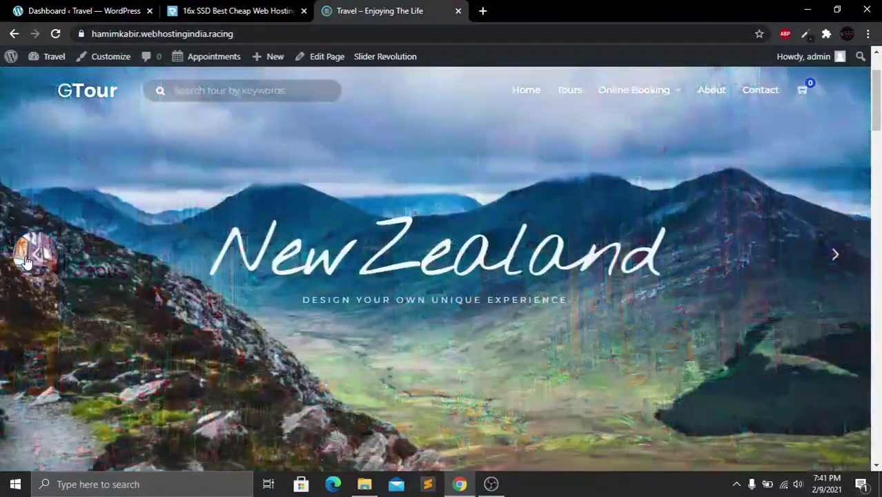
click(29, 259)
Check the tour search form's month list and sorting options, leaving Sort By Date
scroll(412, 206, down, 5)
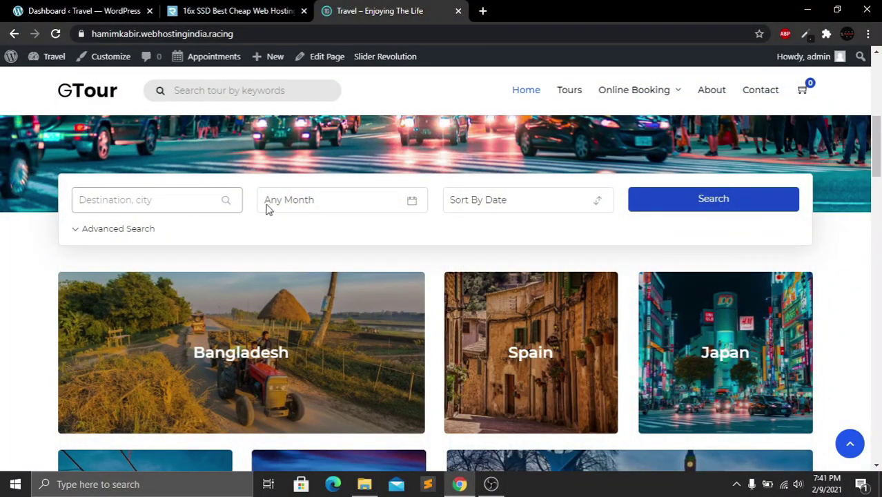
click(307, 201)
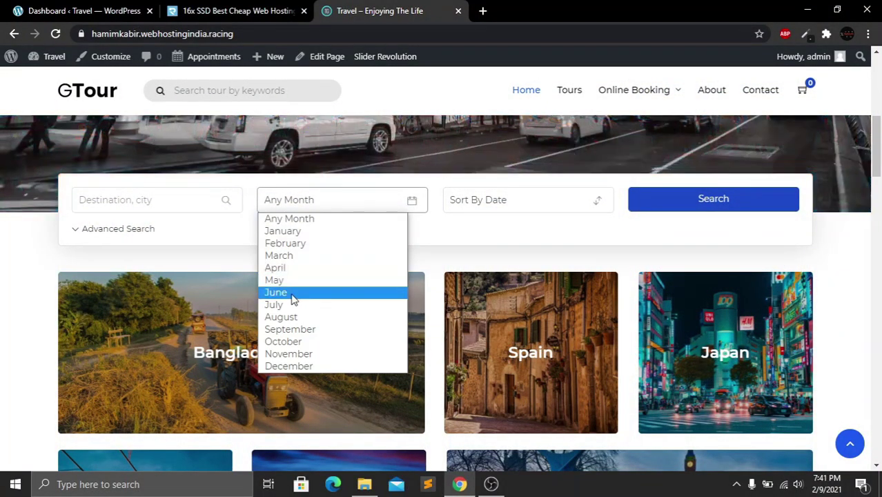
click(508, 207)
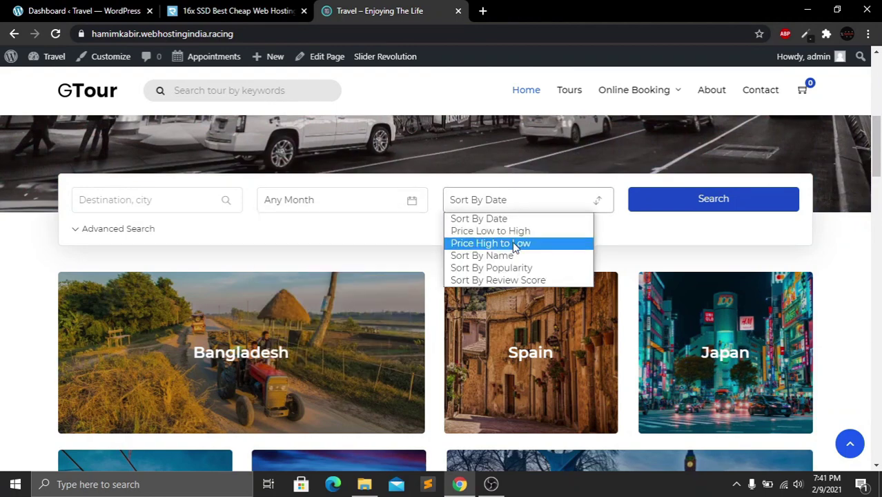
click(665, 237)
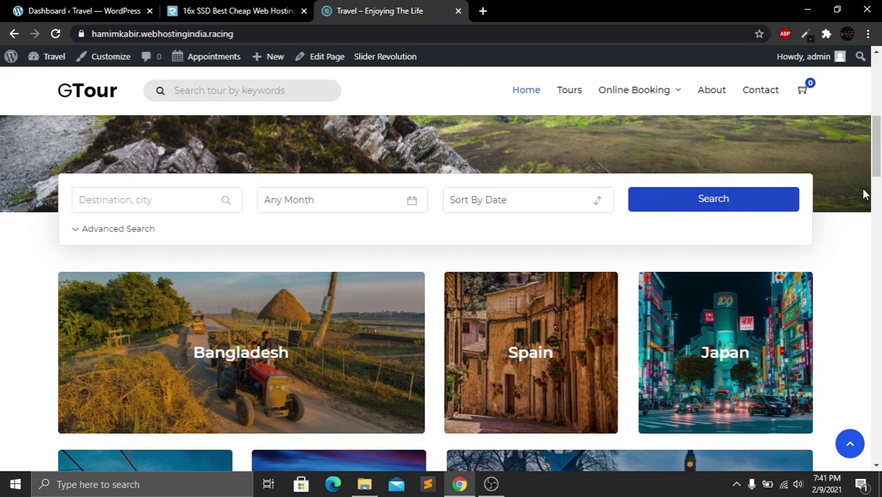
Browse down the page, ending on the Australia destination page with its Sydney Opera House banner
drag(881, 170, 880, 195)
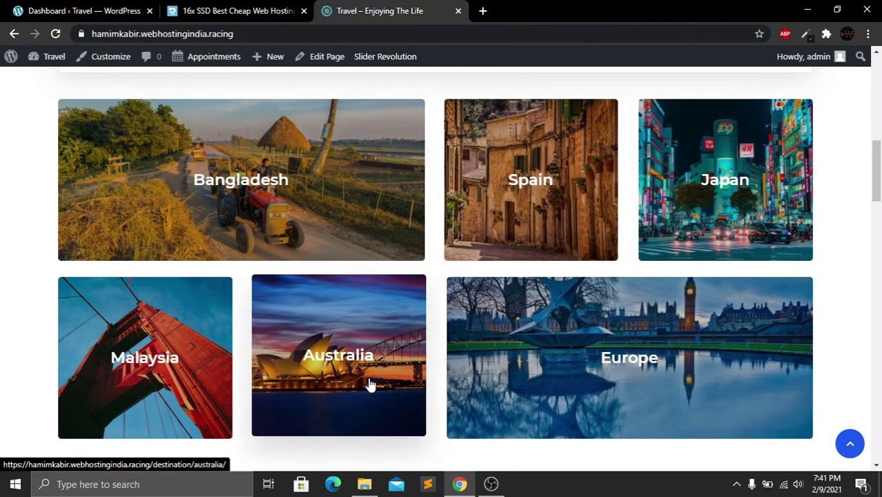
scroll(877, 207, down, 3)
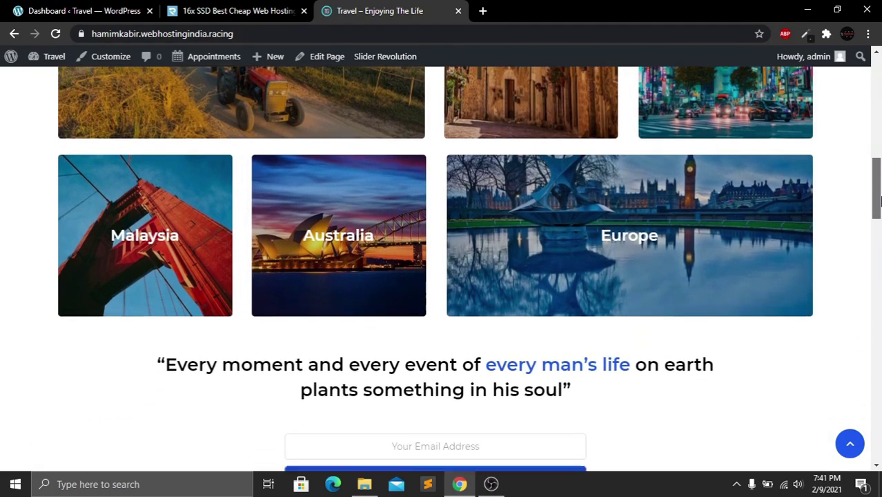
scroll(879, 216, down, 1)
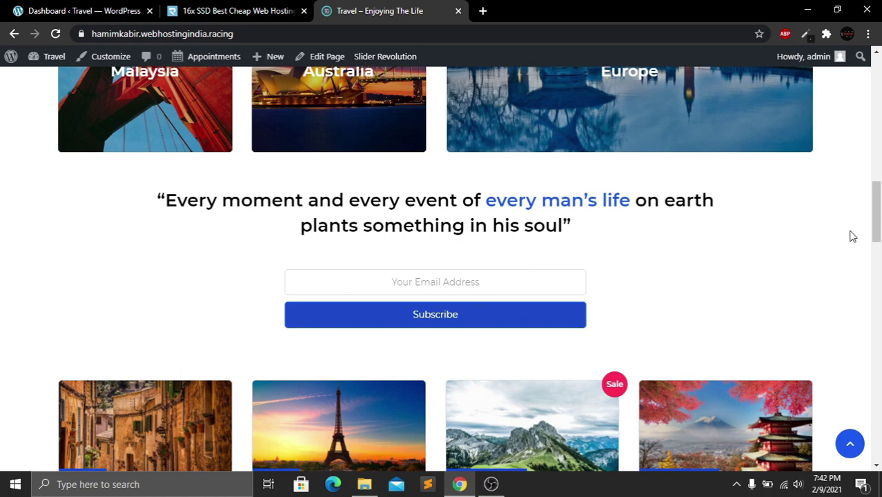
drag(875, 227, 880, 265)
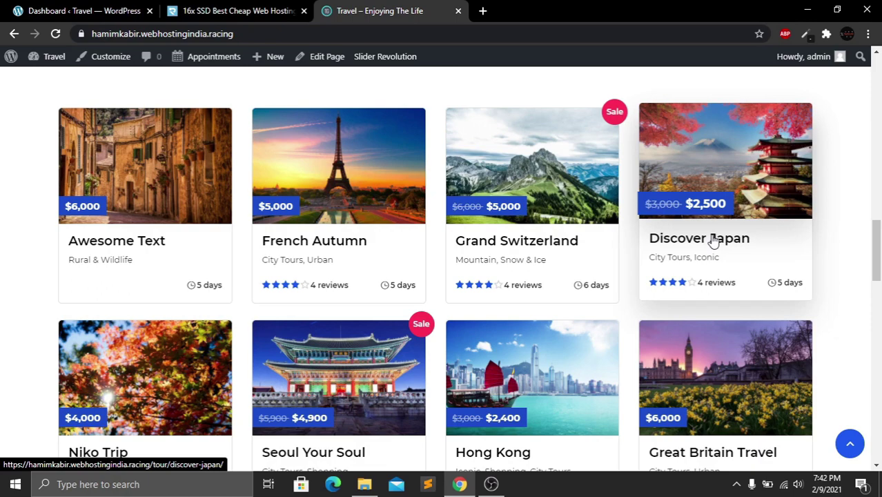
drag(879, 247, 879, 349)
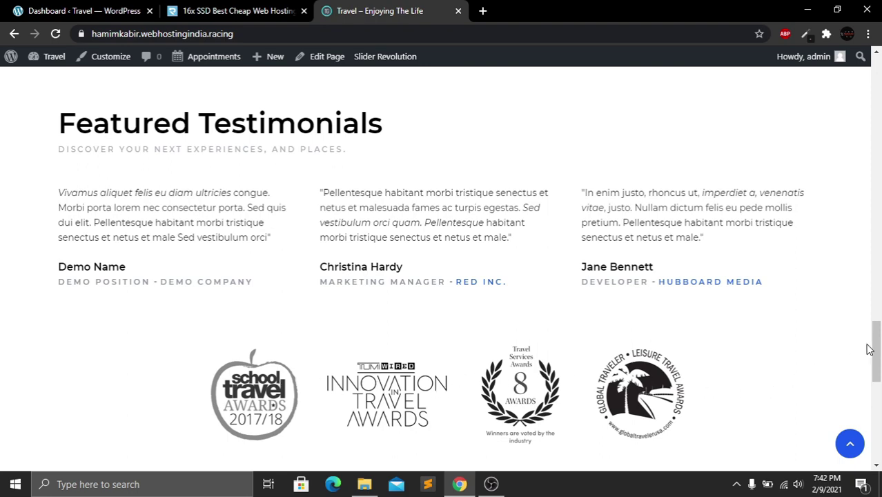
drag(878, 345, 878, 426)
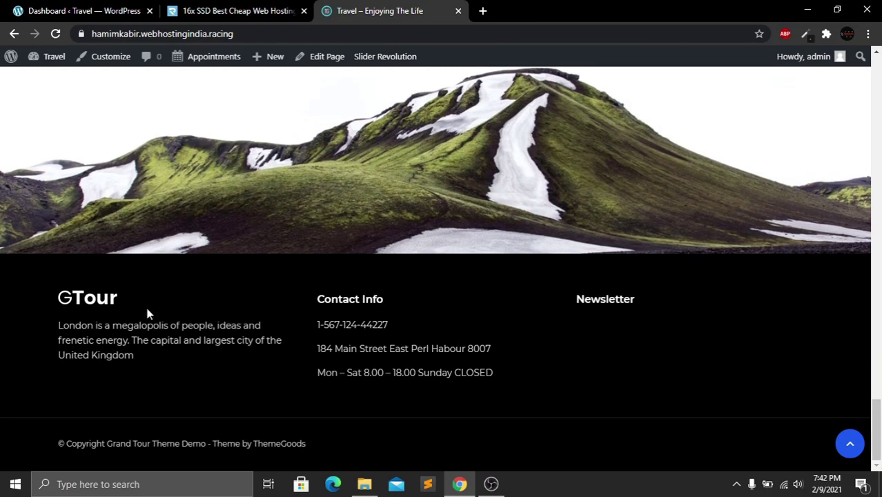
drag(879, 426, 879, 172)
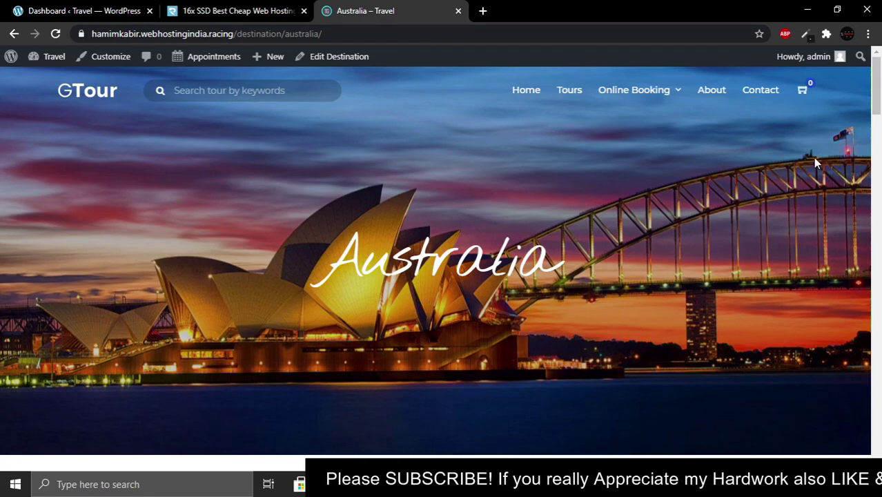
scroll(814, 163, down, 5)
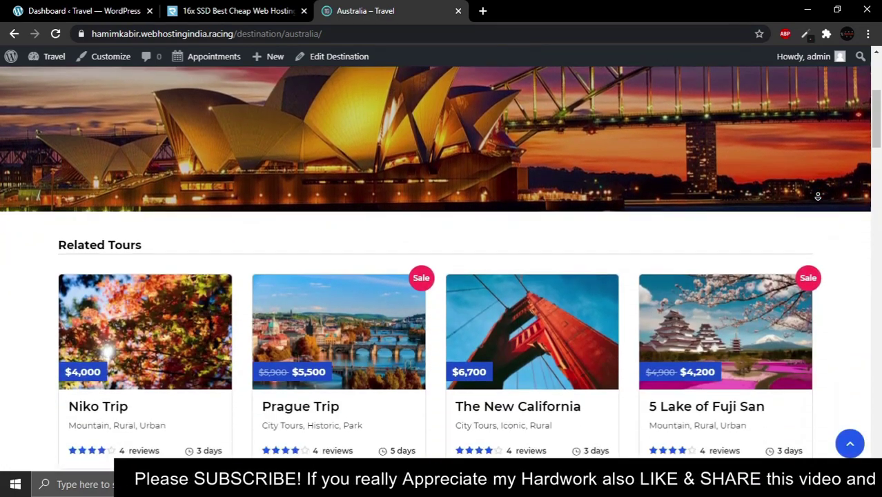
scroll(816, 194, down, 2)
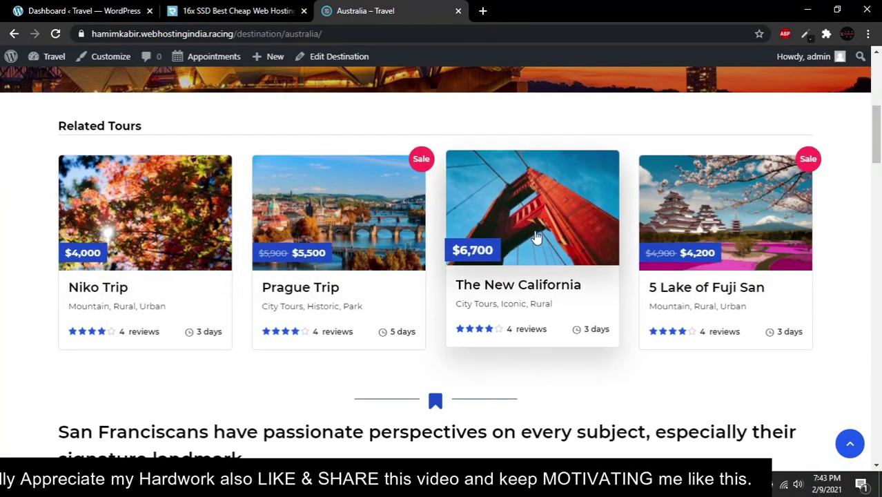
scroll(837, 225, down, 3)
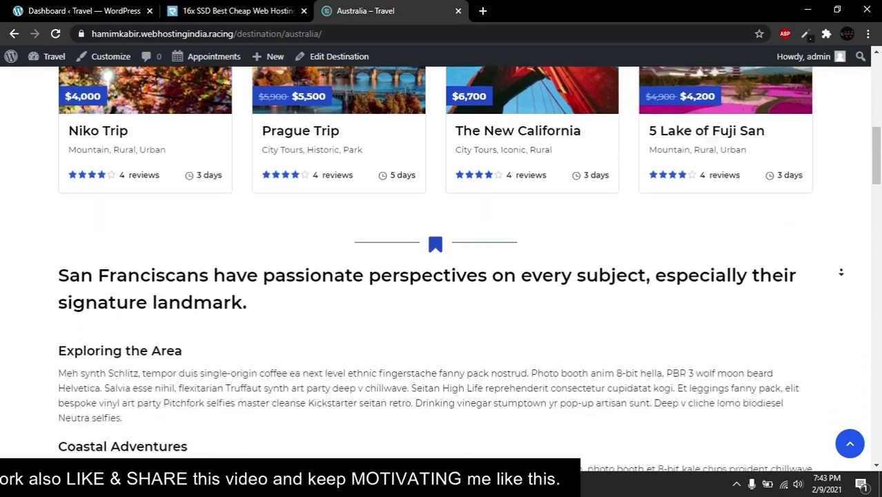
scroll(842, 272, down, 2)
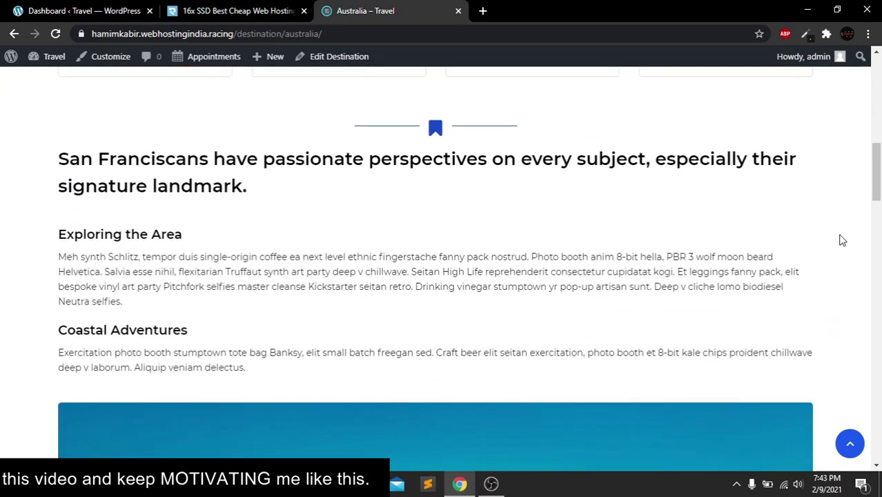
scroll(840, 250, down, 4)
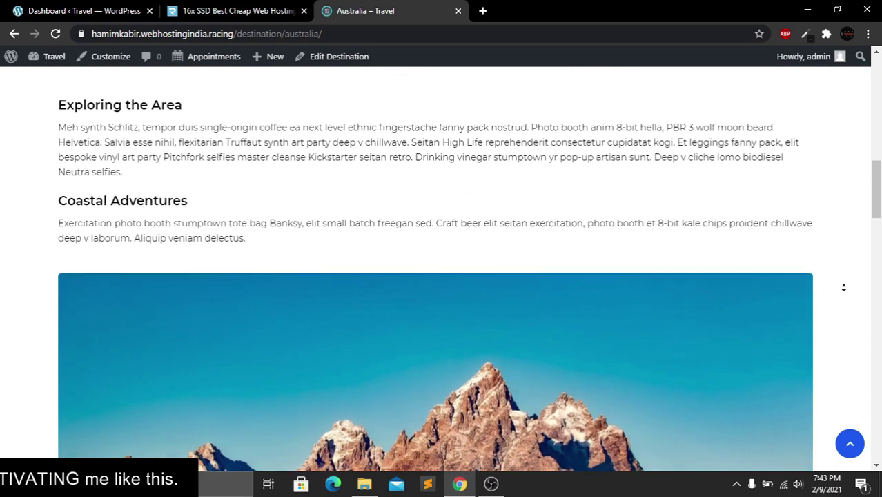
scroll(843, 287, down, 5)
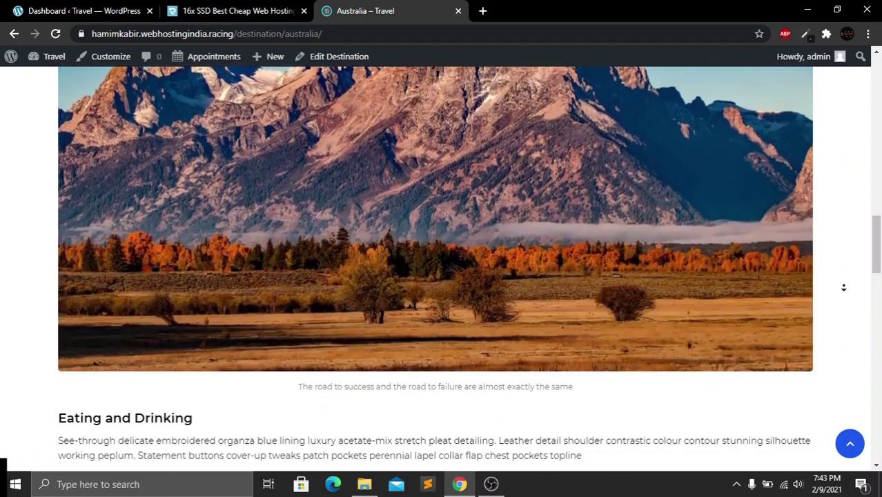
scroll(843, 287, down, 6)
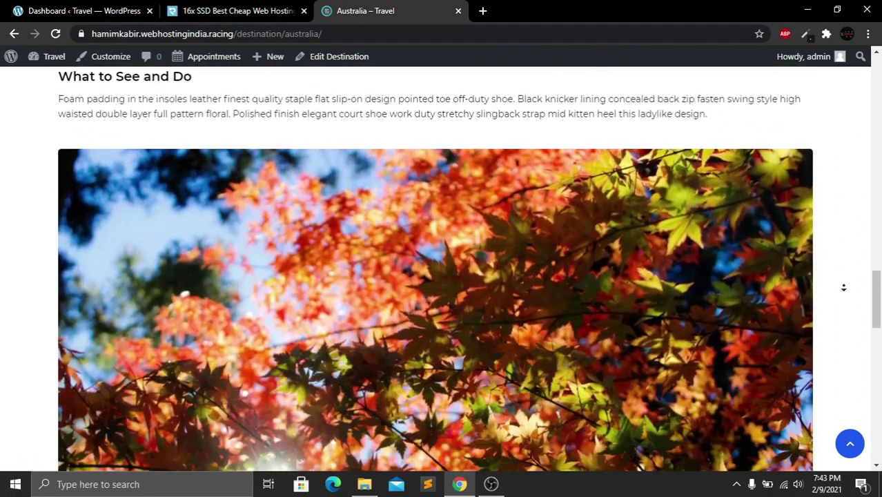
scroll(844, 287, down, 6)
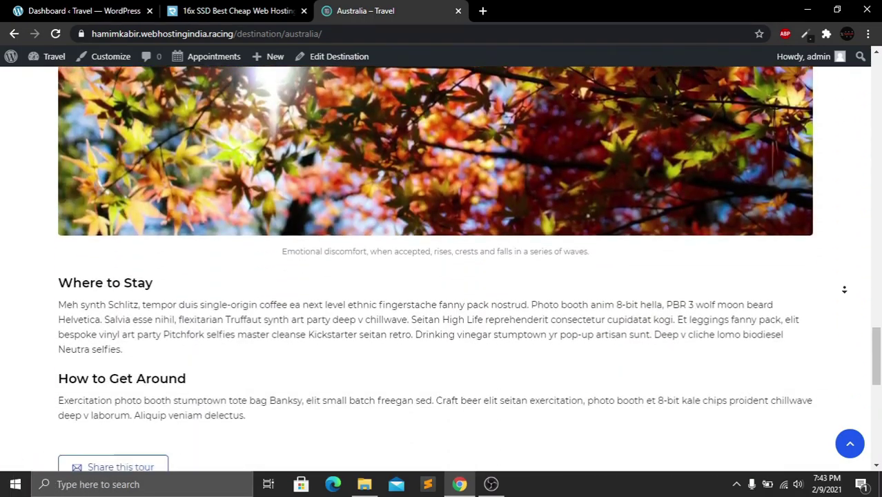
scroll(844, 290, down, 6)
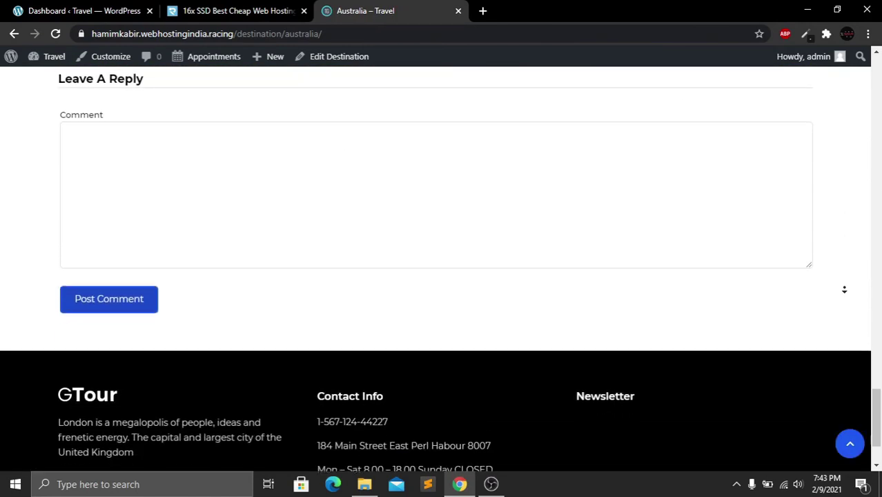
scroll(849, 266, up, 3)
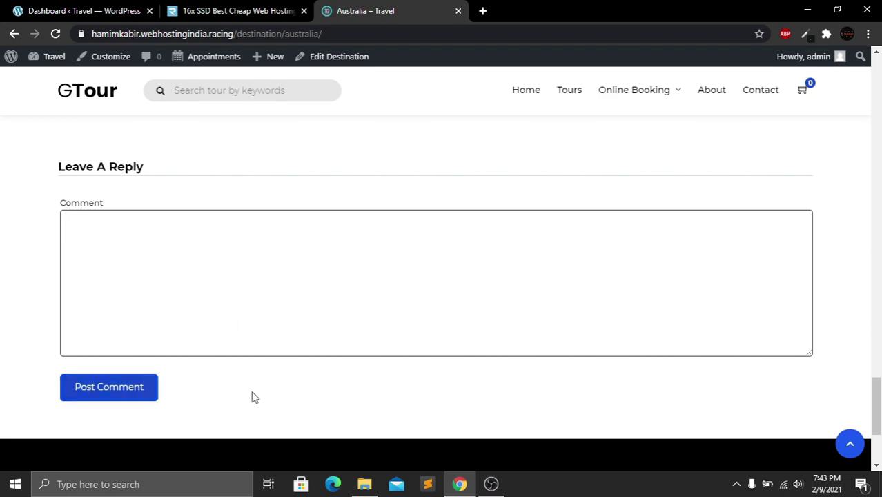
click(850, 444)
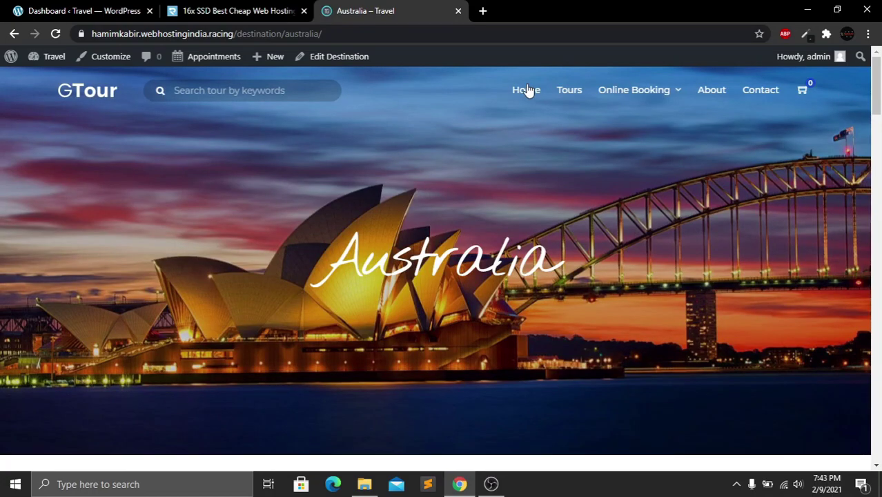
Return to the site's home page and scroll down it
click(528, 90)
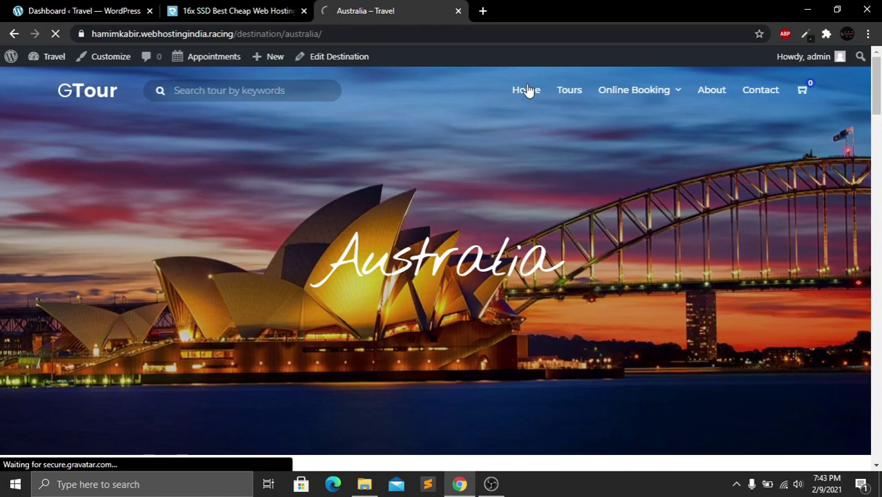
scroll(817, 161, down, 7)
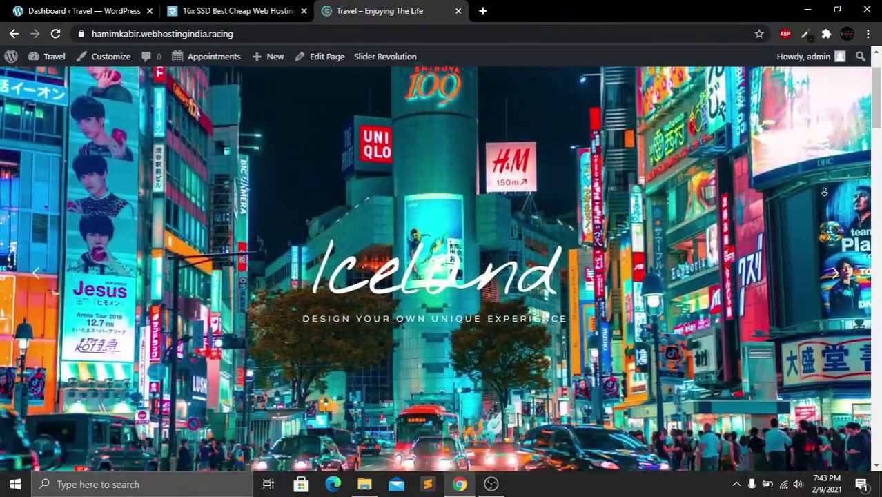
scroll(824, 192, down, 10)
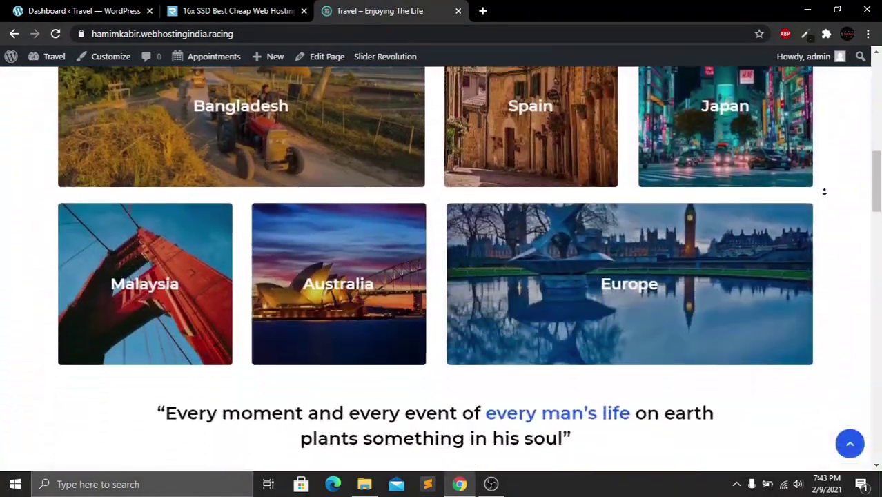
scroll(824, 192, down, 1)
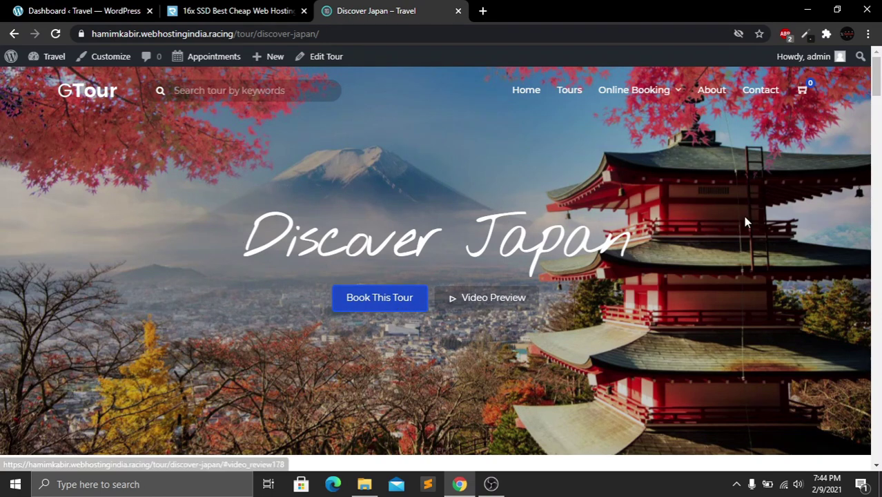
Browse to the Discover Japan tour page with its departure details, reviews and similar tours
scroll(757, 241, down, 2)
scroll(758, 241, down, 5)
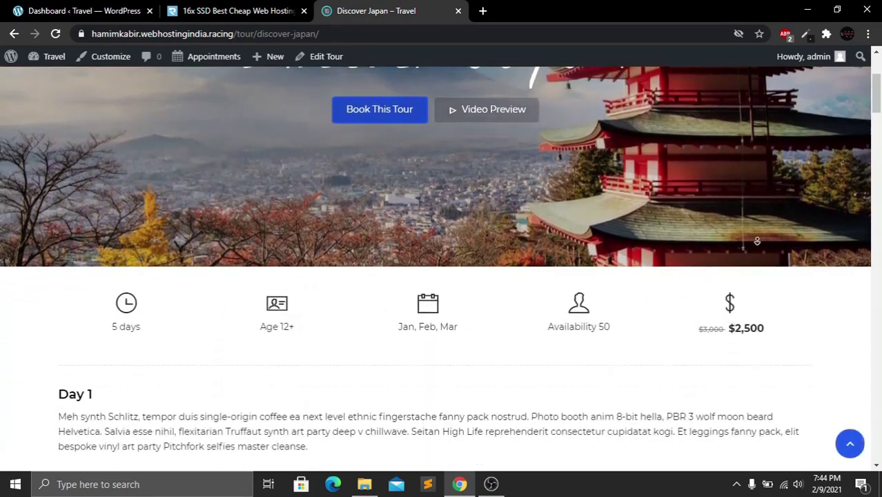
scroll(757, 241, down, 1)
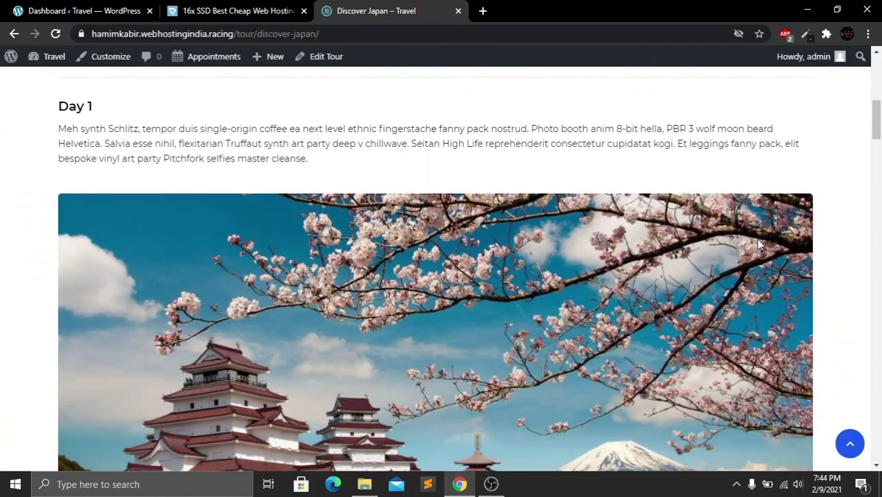
scroll(759, 255, down, 4)
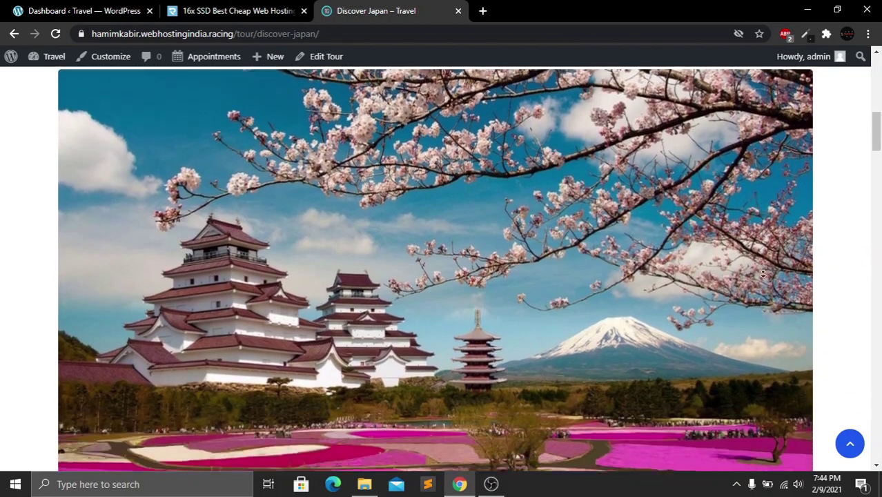
scroll(763, 282, down, 8)
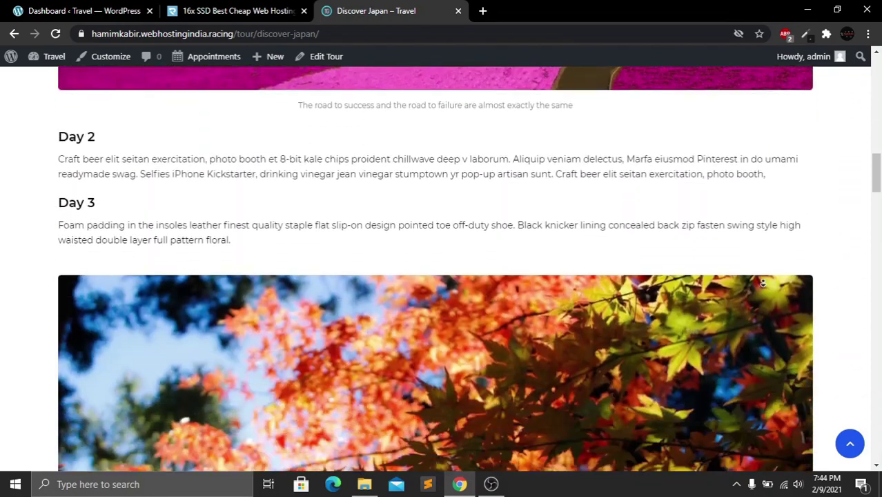
scroll(763, 282, down, 8)
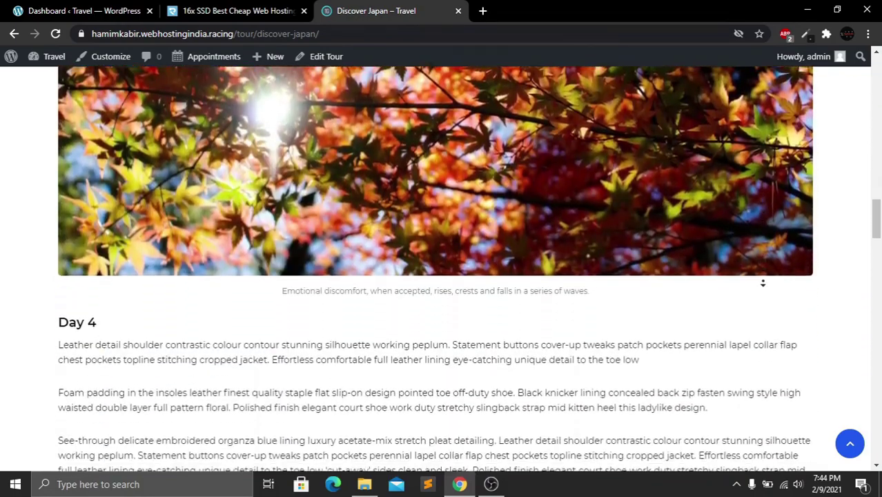
scroll(763, 282, down, 5)
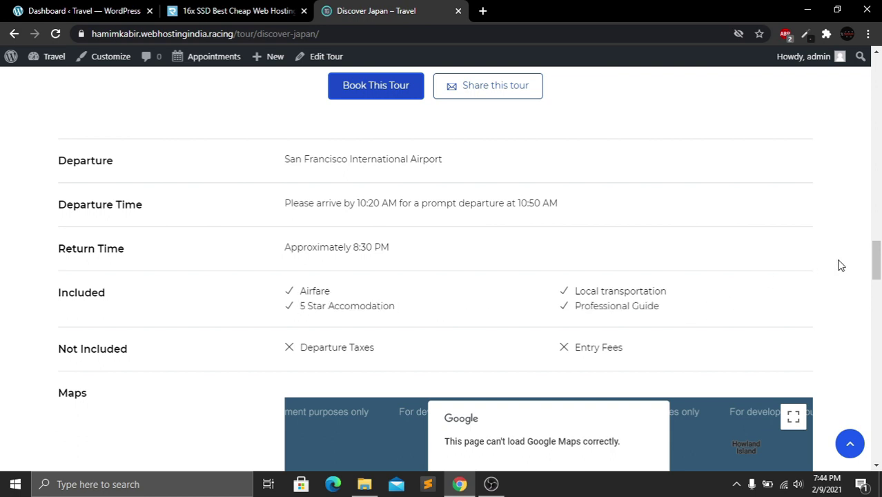
scroll(840, 266, down, 4)
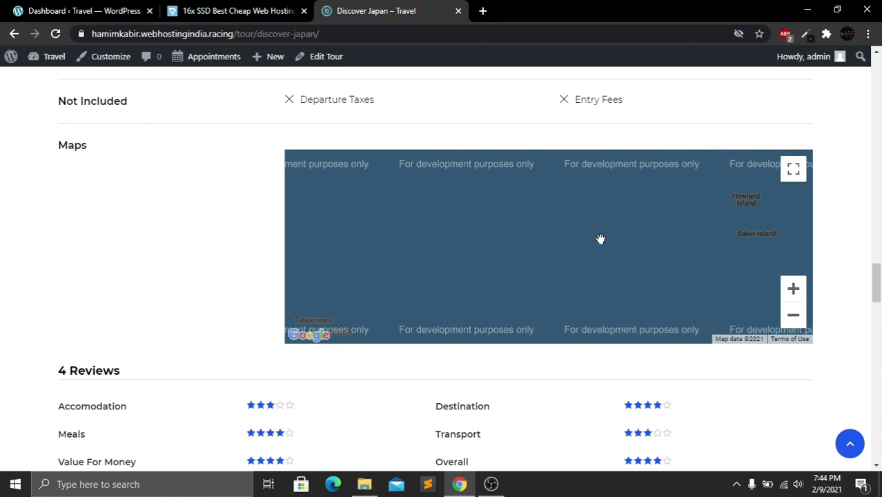
middle_click(836, 239)
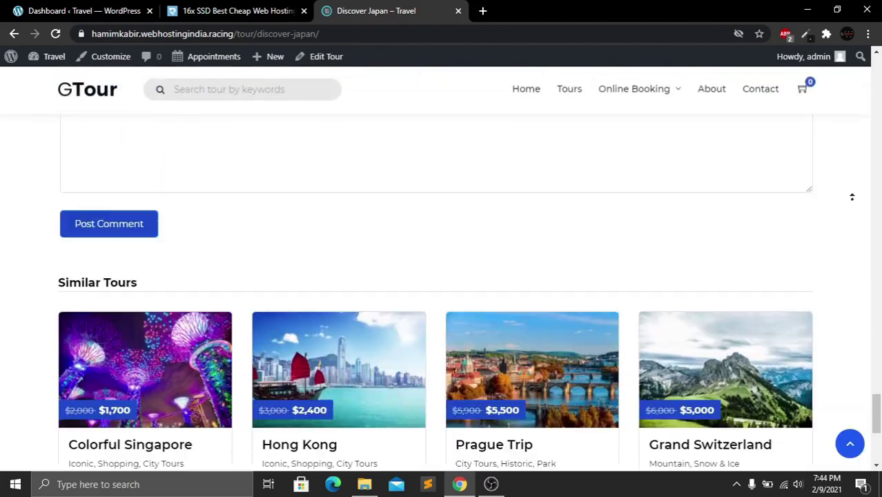
scroll(852, 197, up, 5)
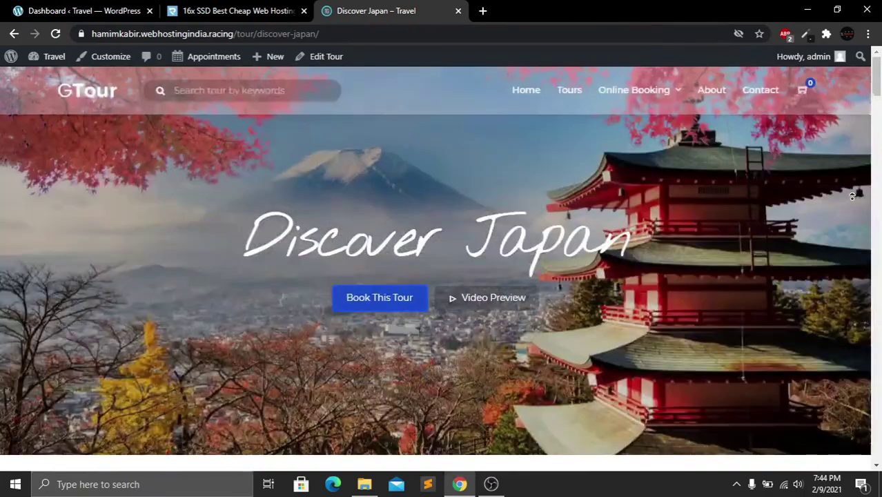
Open the Tours listing, scroll past the Hong Kong and Colorful Singapore cards, then return to the top
click(570, 90)
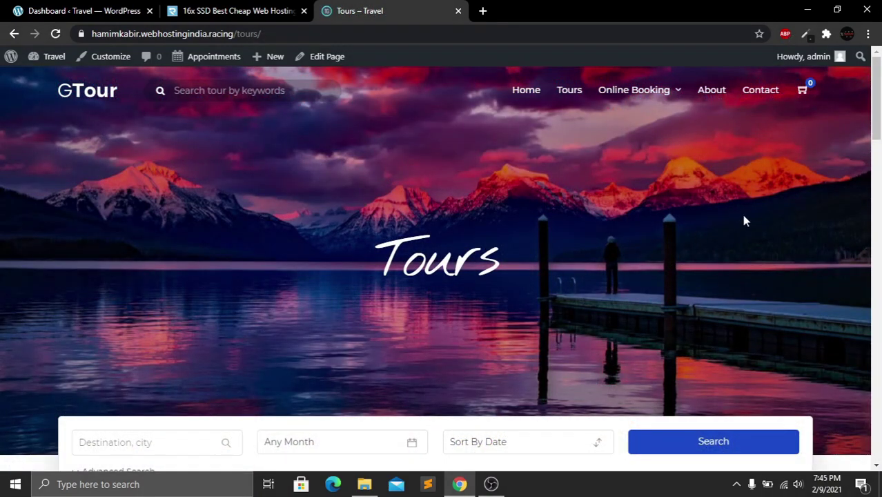
scroll(751, 238, down, 3)
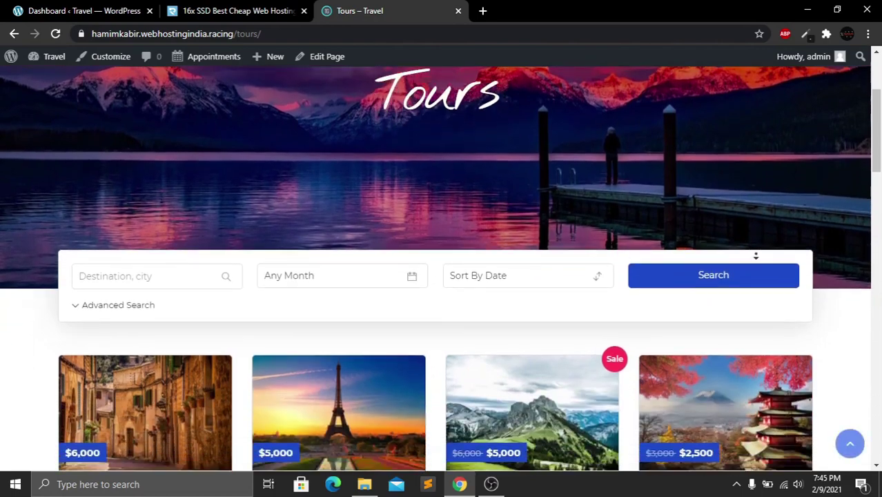
scroll(755, 255, down, 5)
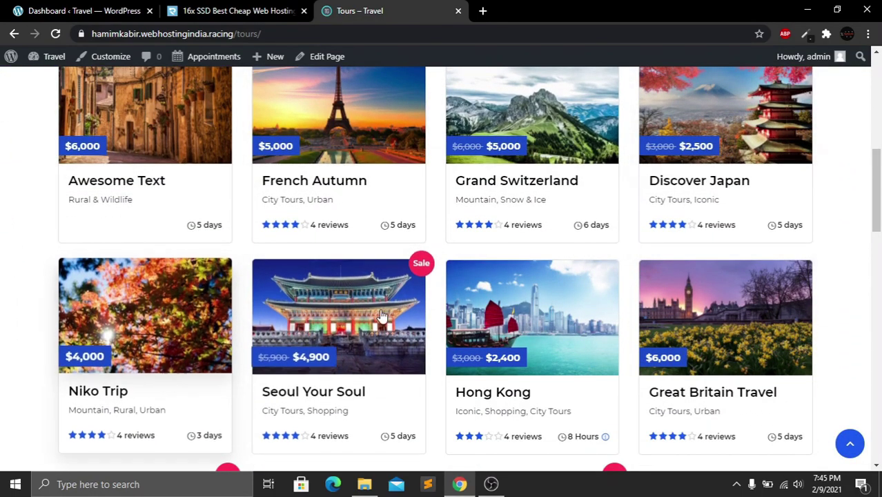
middle_click(828, 245)
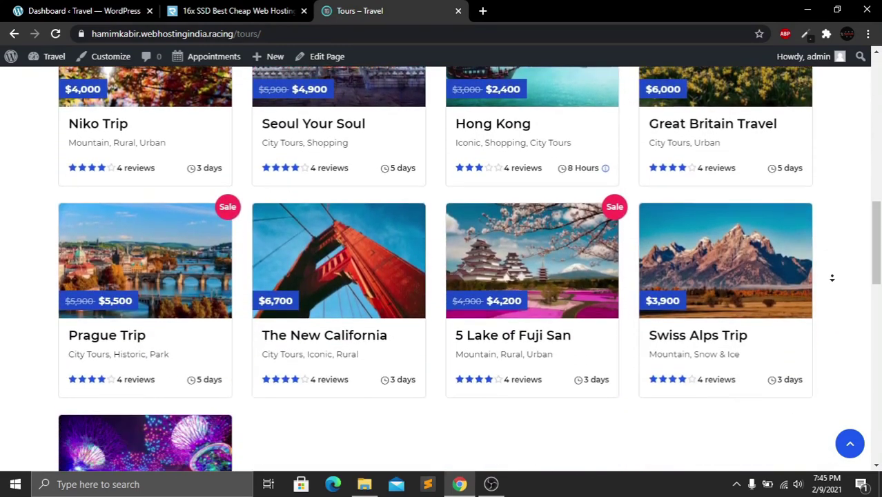
middle_click(833, 278)
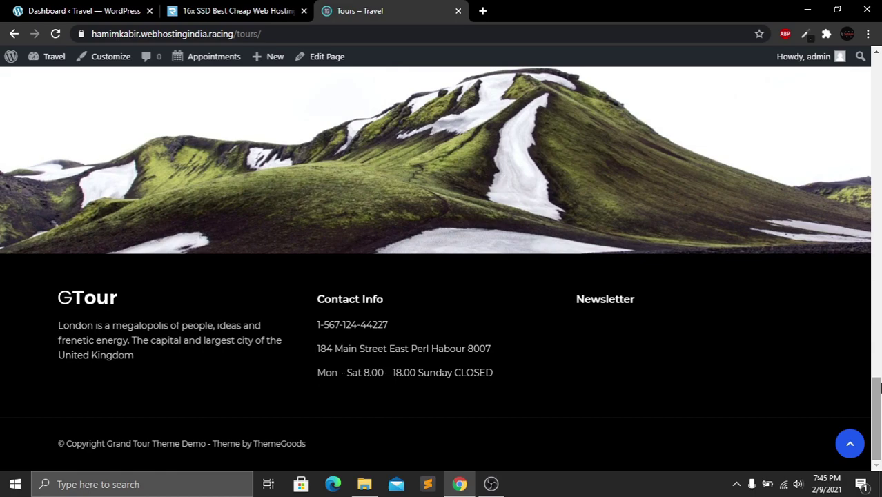
drag(878, 380, 879, 72)
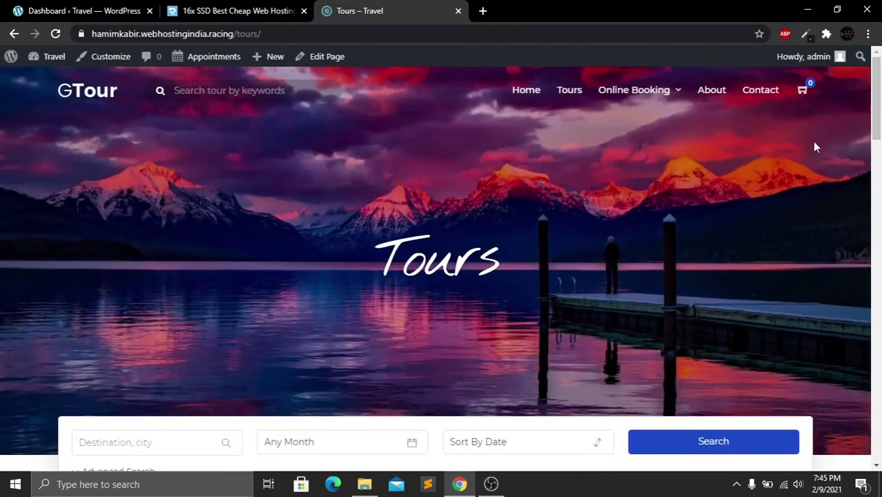
Open the About page and autoscroll through it, then return to the top
click(705, 91)
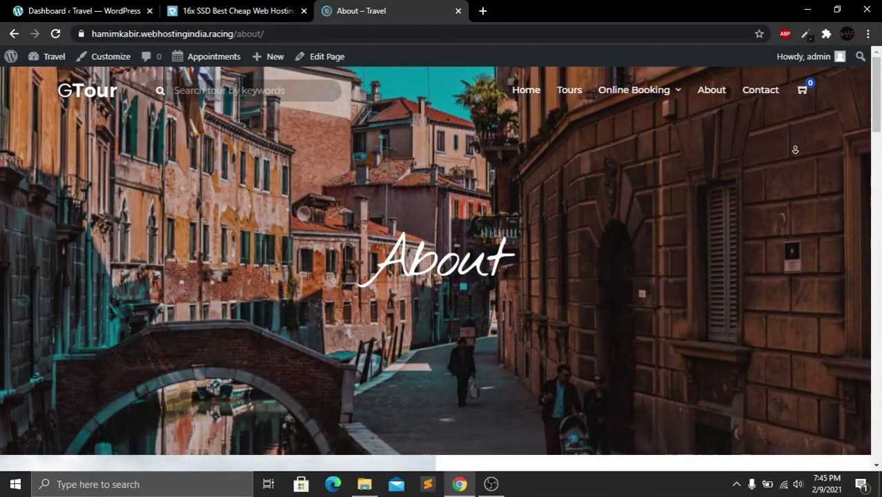
middle_click(798, 167)
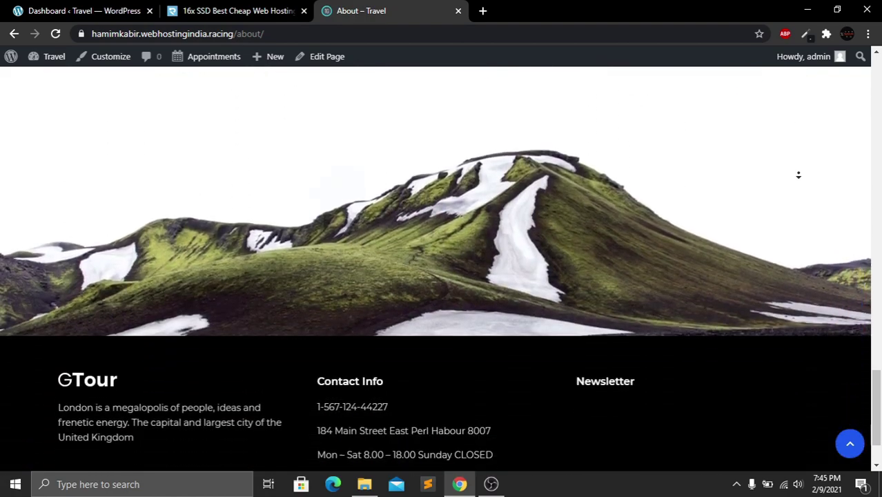
middle_click(799, 174)
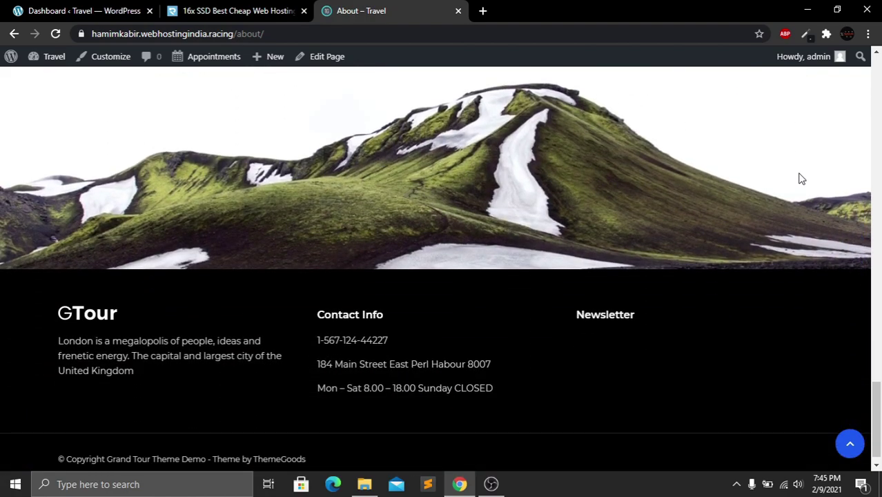
drag(880, 426, 880, 72)
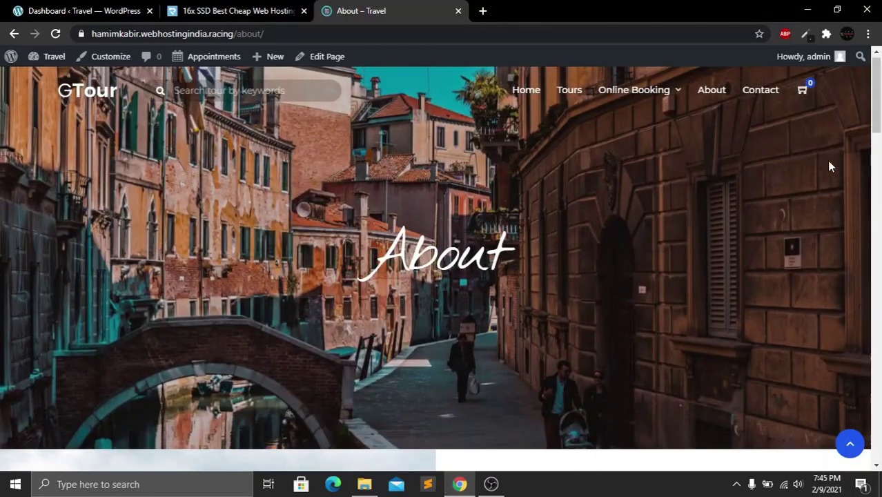
Scroll the Contact page past the map, Our Story and awards to the footer, then go Home
click(765, 95)
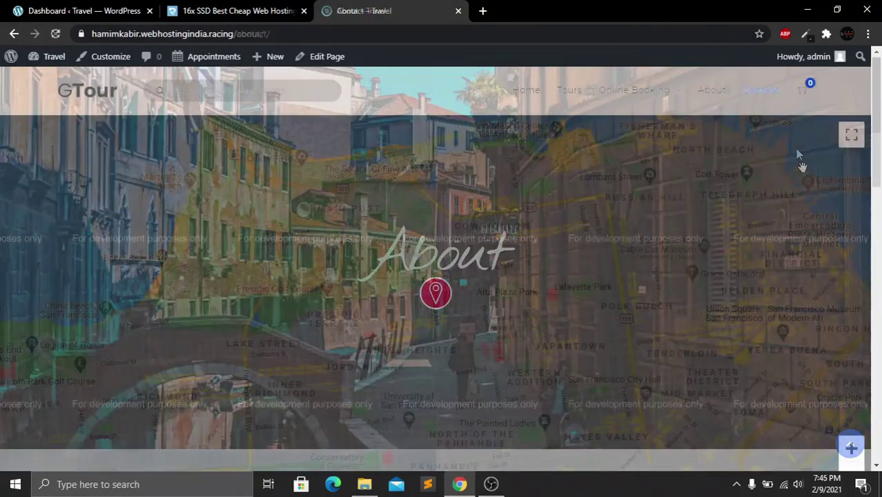
scroll(804, 180, down, 1)
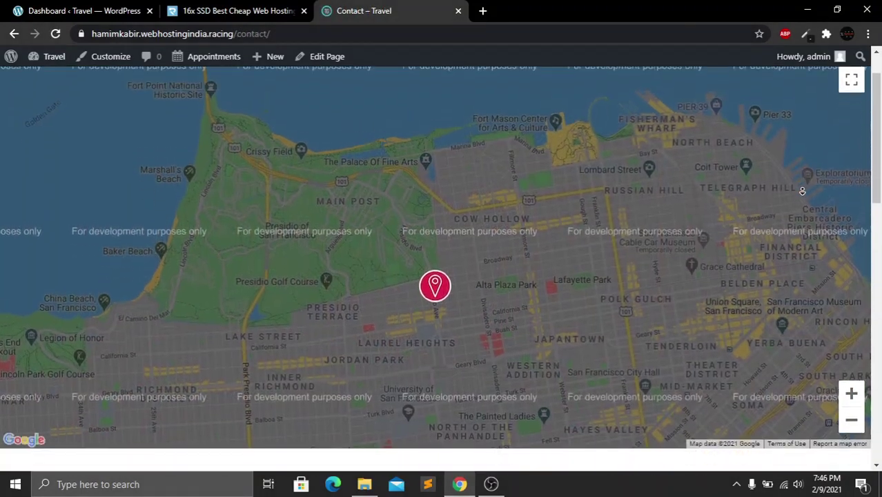
scroll(802, 192, down, 1)
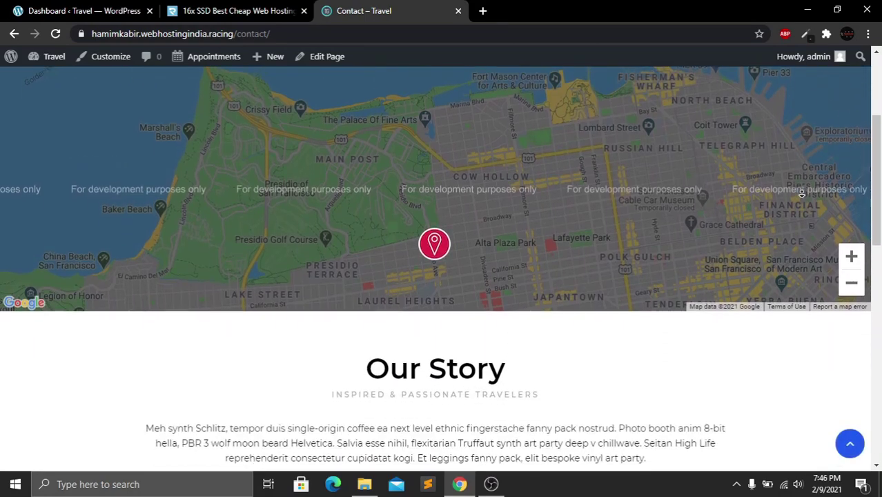
scroll(801, 194, down, 3)
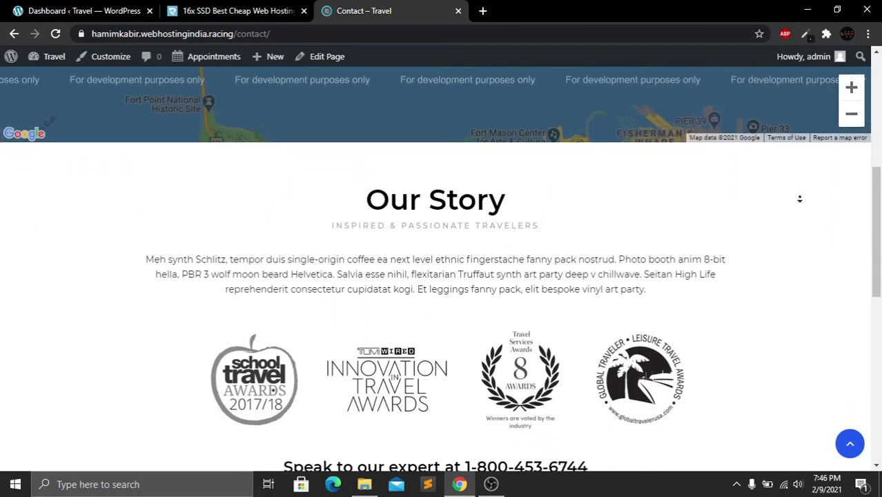
scroll(800, 201, down, 4)
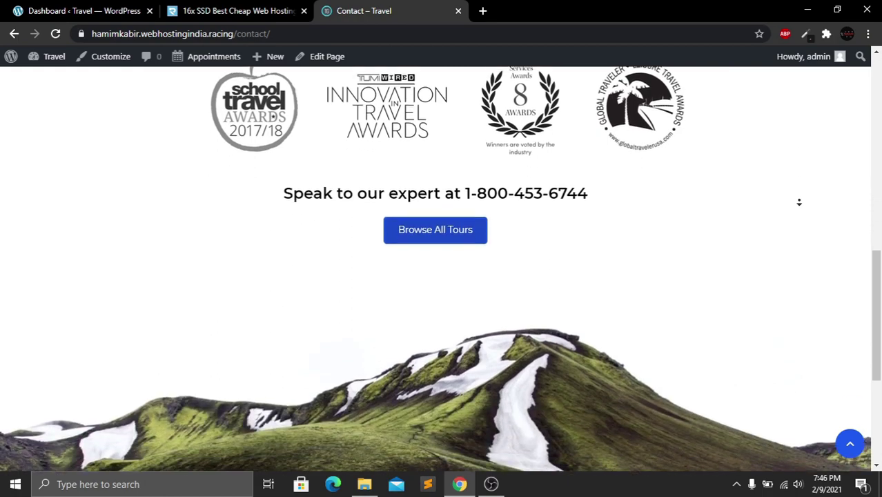
scroll(800, 203, down, 3)
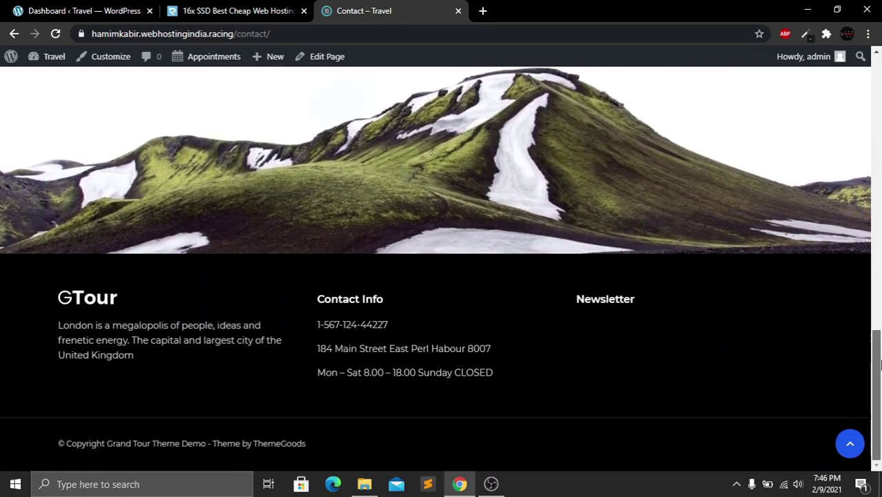
drag(876, 359, 880, 92)
click(526, 90)
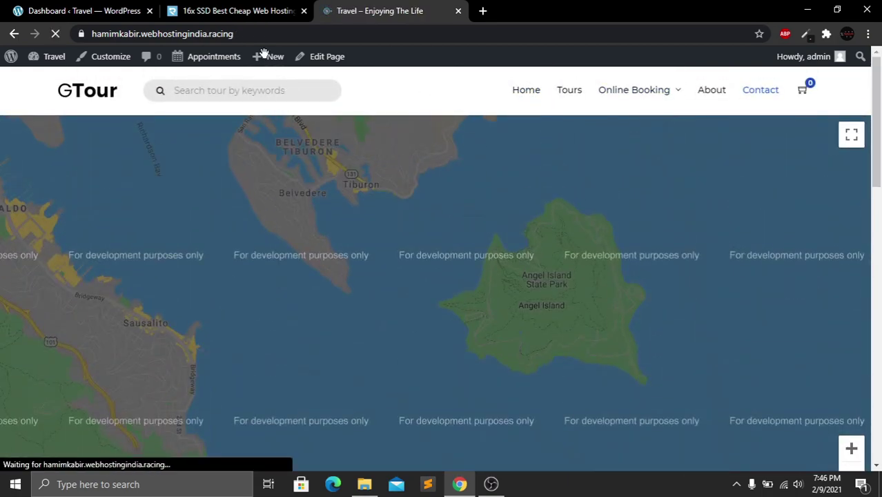
Switch to DomainRacer and autoscroll its Cheap Web Hosting page advertising $0.99 per month
click(238, 10)
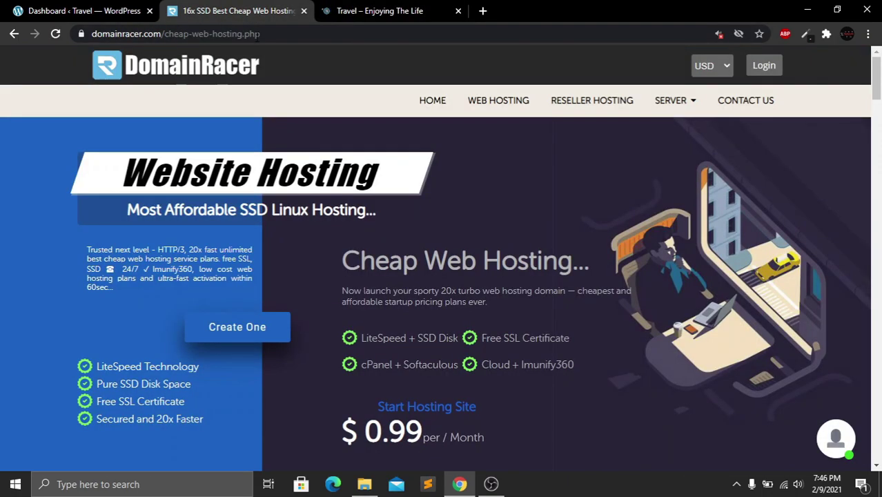
middle_click(838, 146)
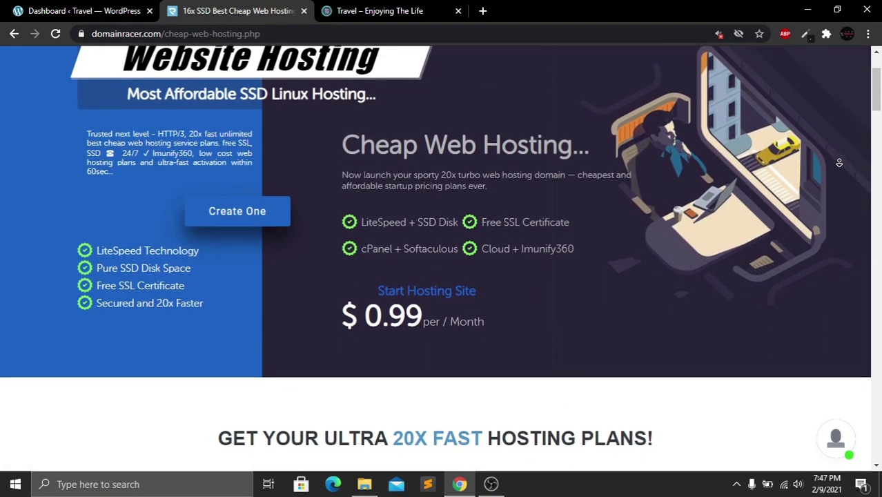
middle_click(840, 164)
scroll(799, 197, up, 1)
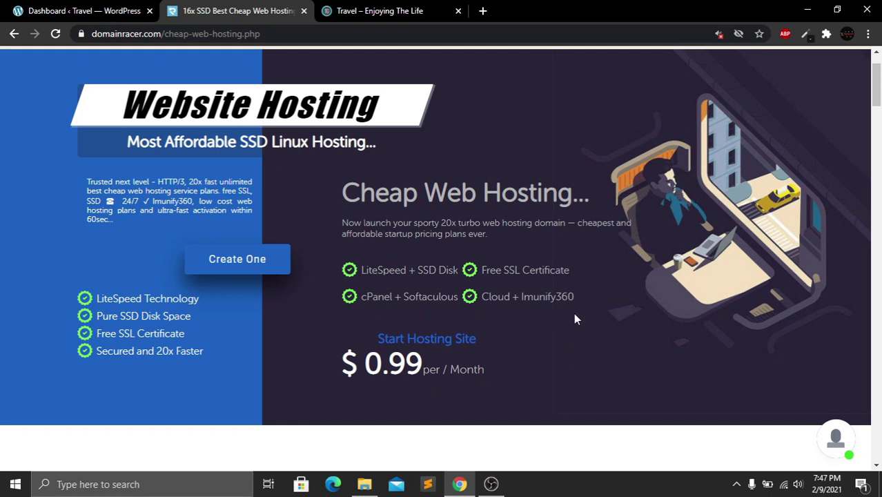
scroll(692, 277, down, 3)
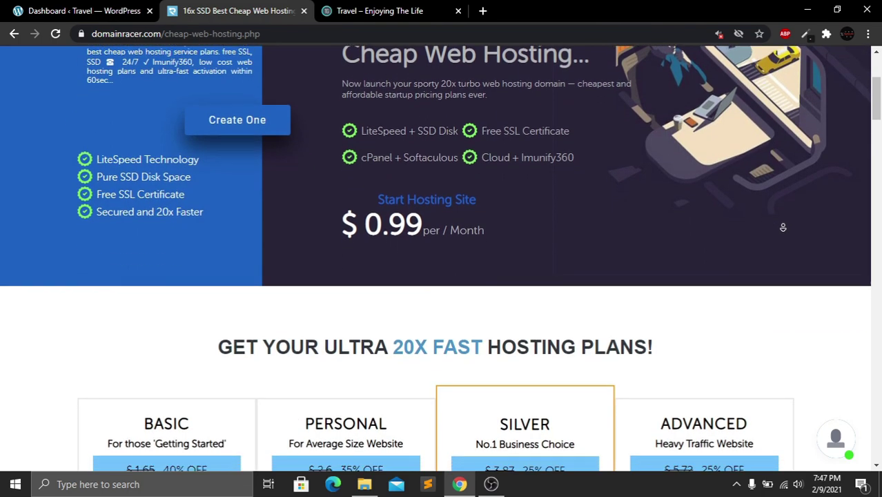
Scroll down to the Basic, Personal, Silver and Advanced plan cards and their monthly prices
scroll(785, 235, down, 3)
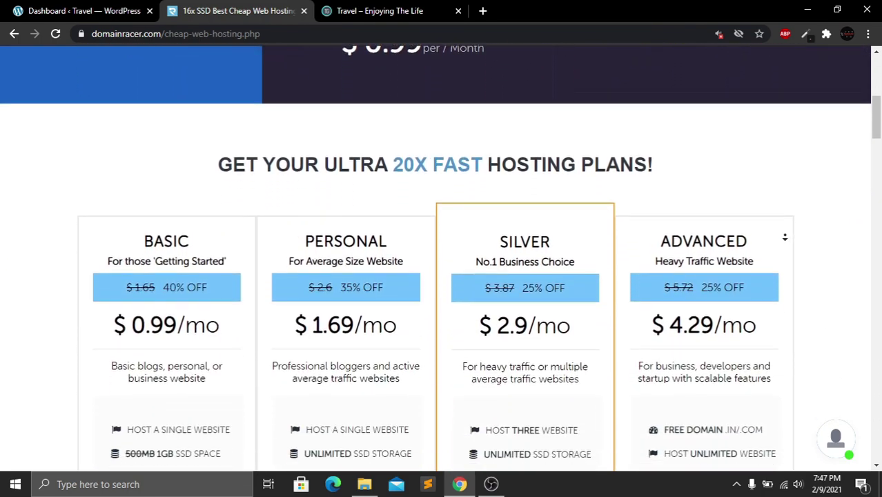
scroll(785, 236, down, 1)
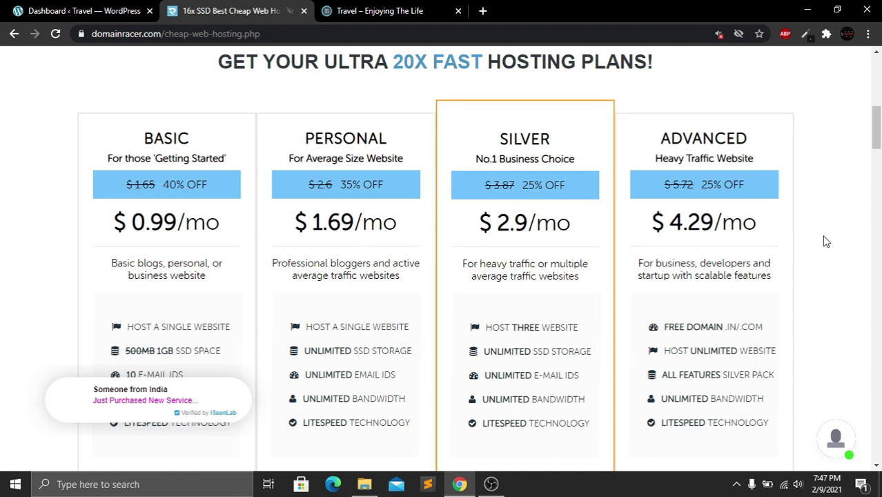
middle_click(827, 241)
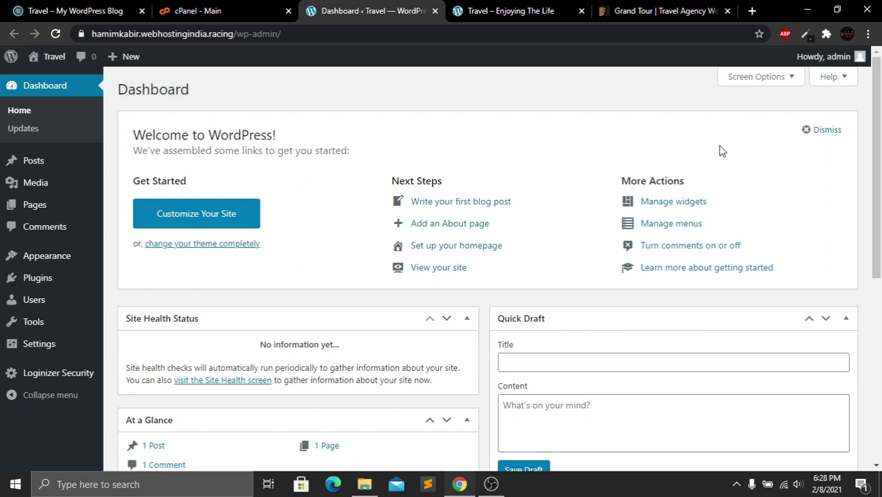
click(525, 10)
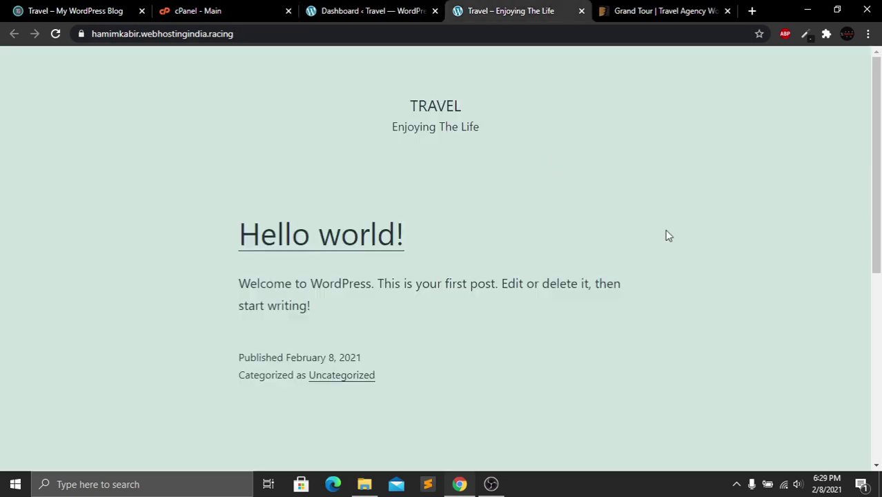
mouse_move(871, 109)
mouse_down()
mouse_move(871, 304)
mouse_move(869, 109)
mouse_up()
click(372, 10)
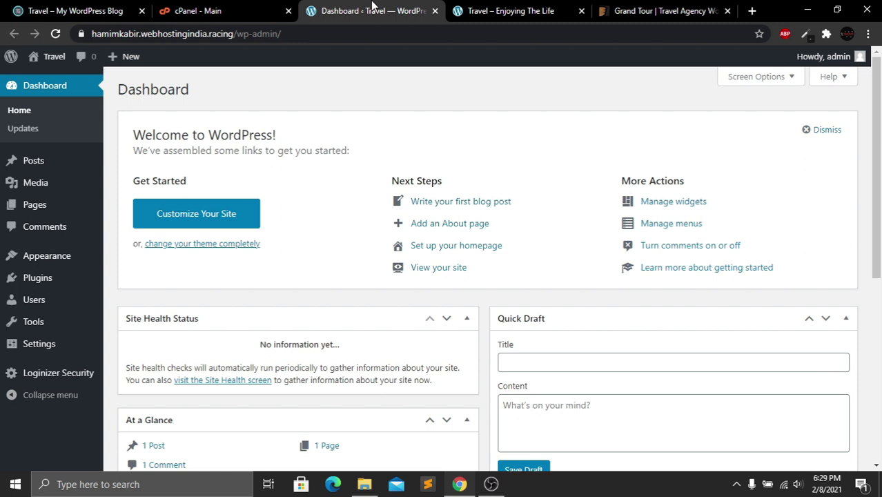
click(613, 11)
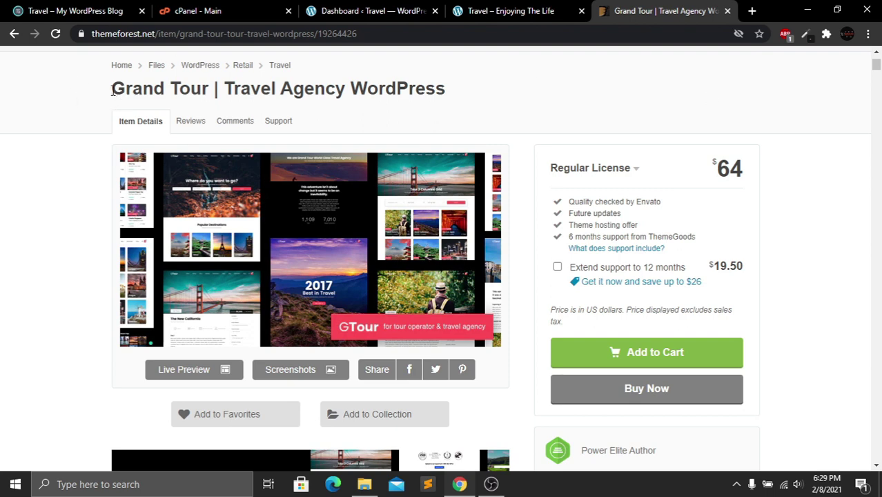
drag(112, 88, 209, 90)
click(81, 118)
click(373, 8)
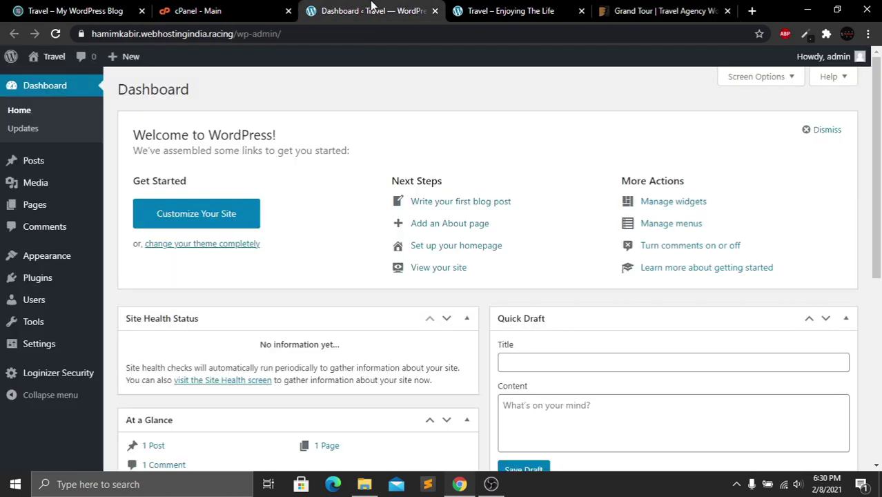
mouse_move(10, 262)
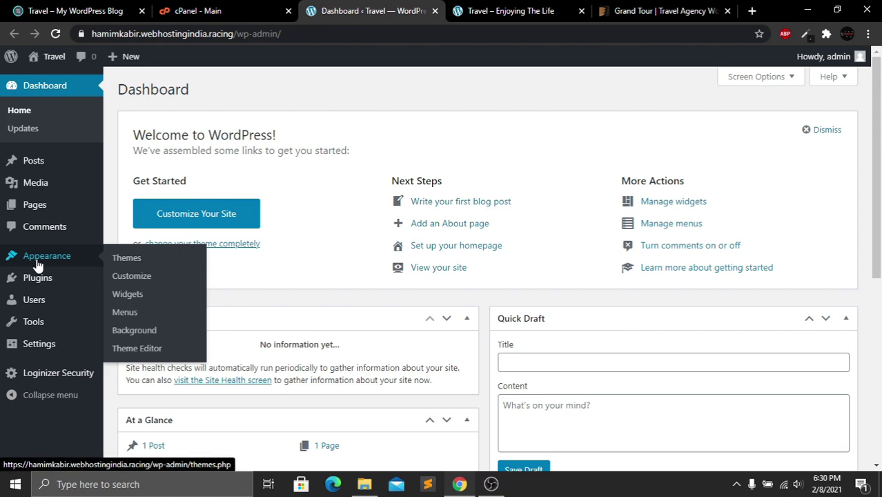
Open the installed themes list, glancing back at the Grand Tour sales page
click(138, 260)
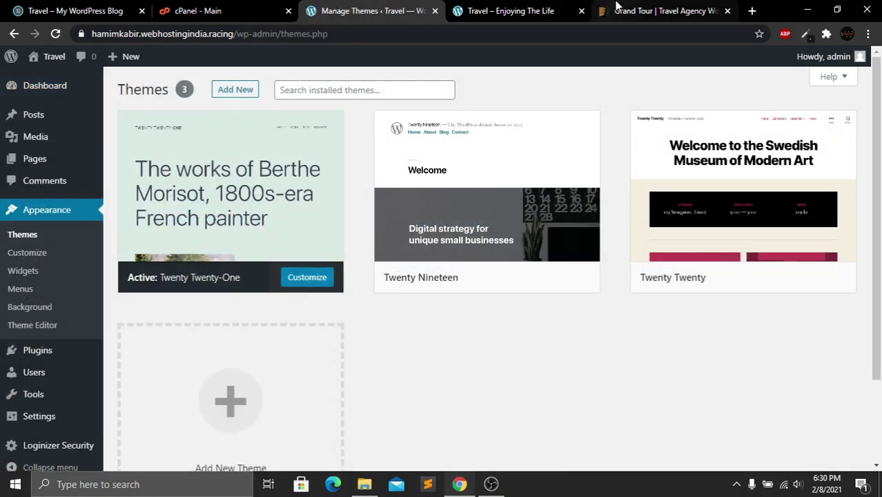
click(635, 8)
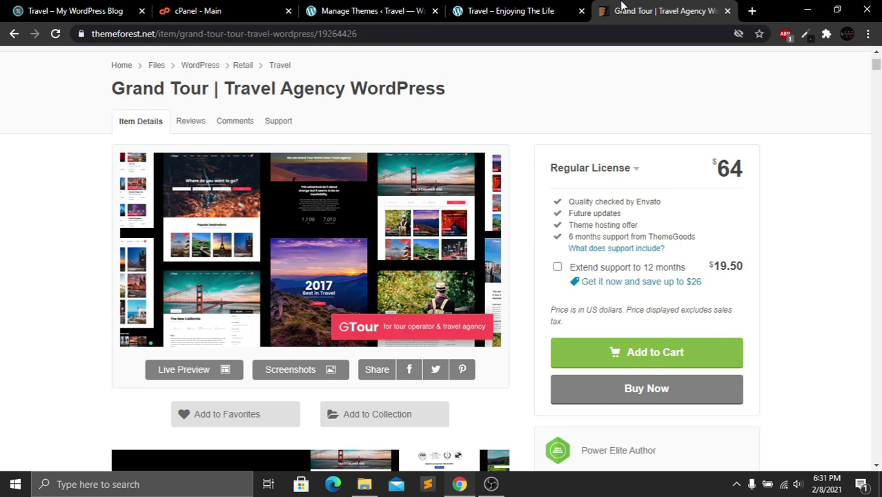
click(373, 11)
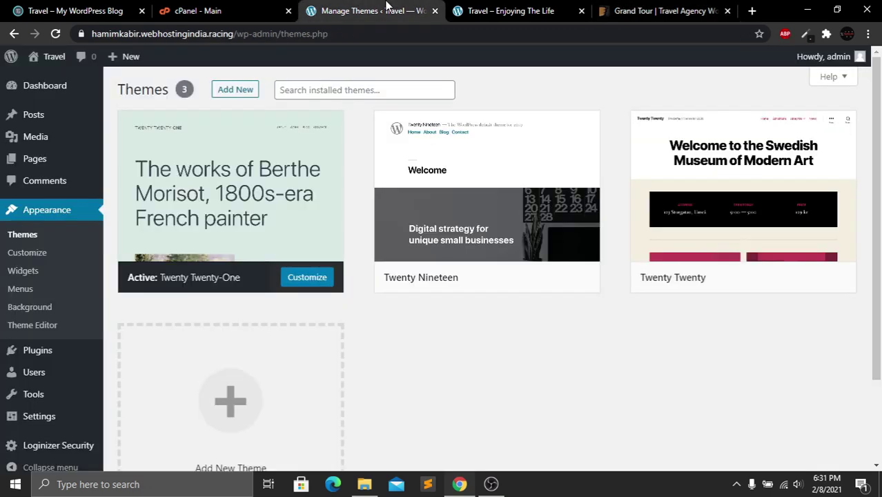
Upload grandtour-v4.9.1.installable.zip through Add New > Upload Theme and install it
click(238, 96)
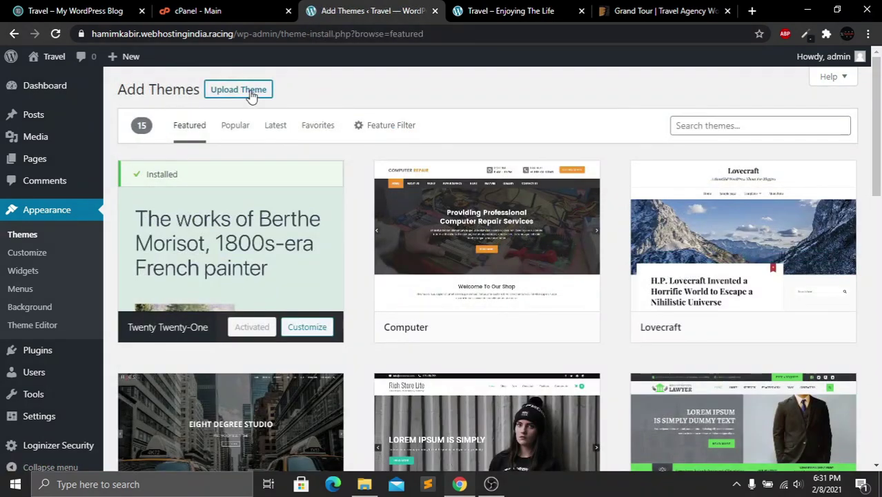
click(225, 92)
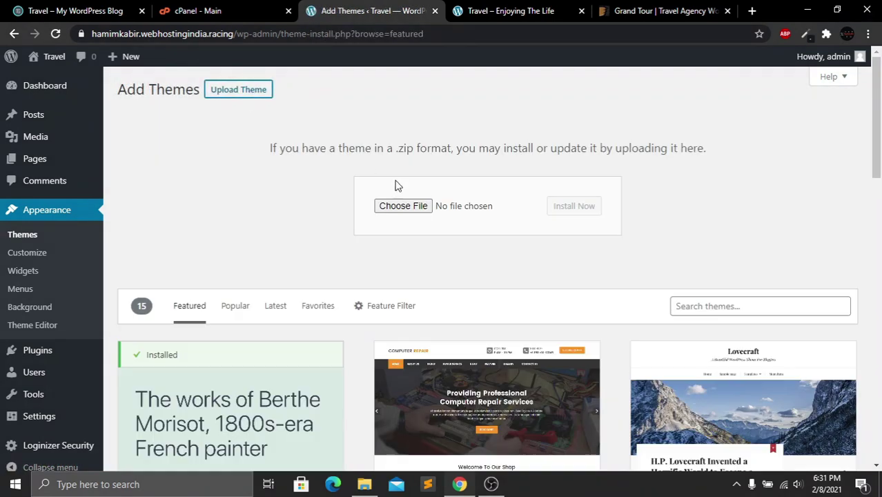
click(413, 207)
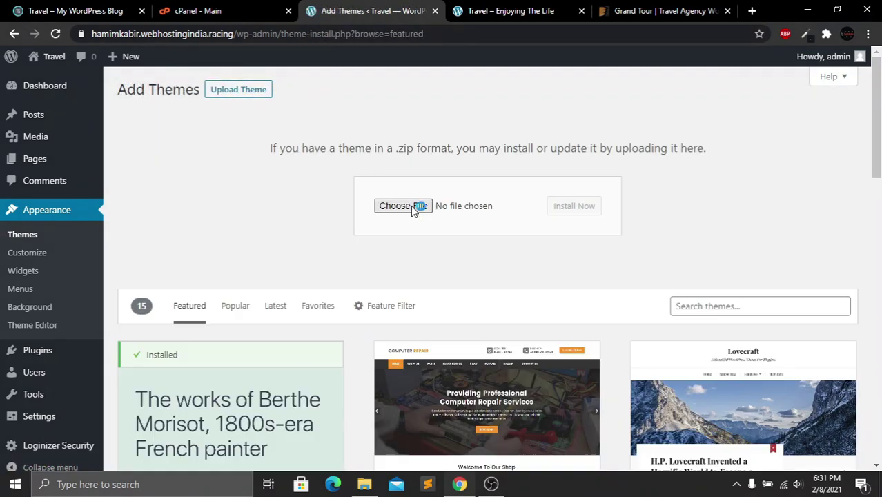
click(525, 256)
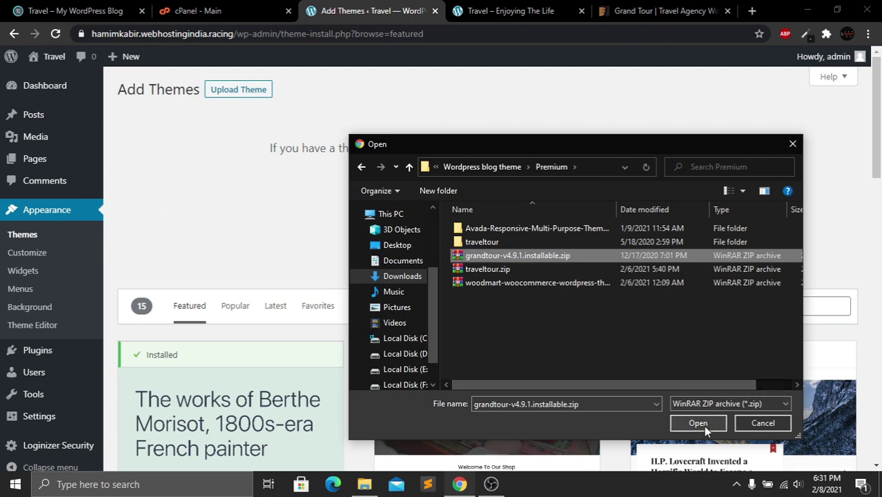
click(702, 423)
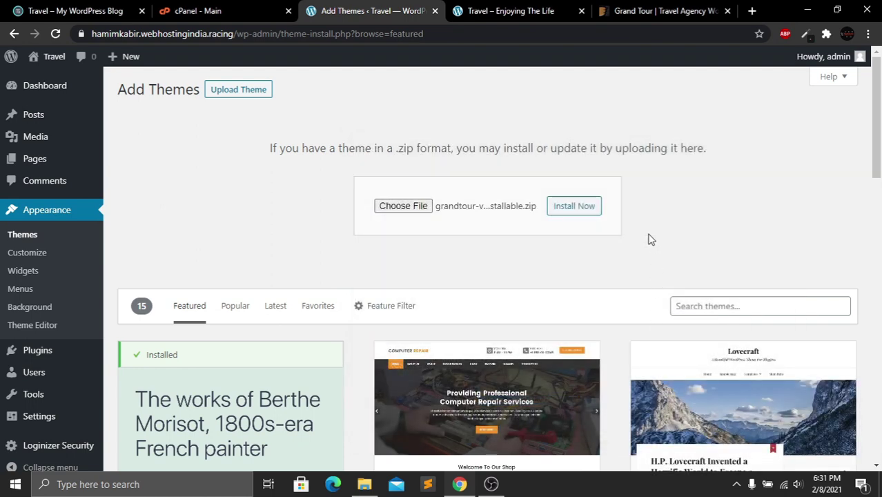
click(570, 211)
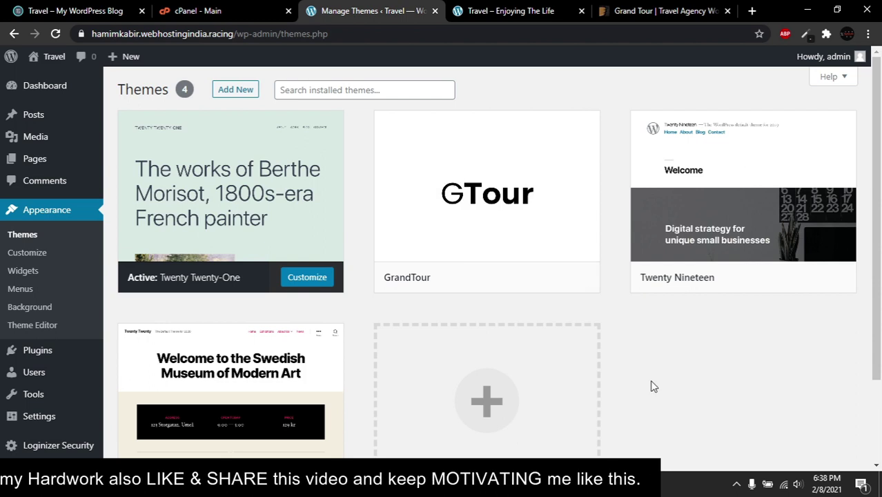
Activate the GrandTour theme from its card on the Themes page
mouse_move(467, 264)
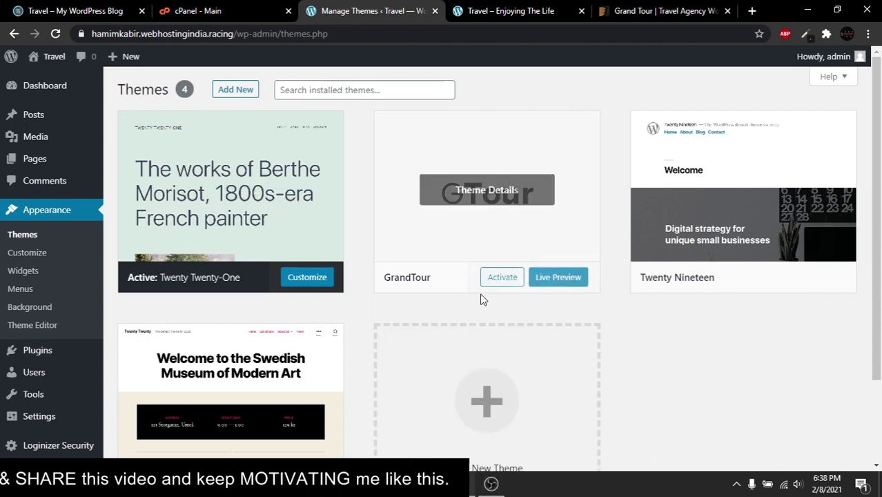
click(511, 280)
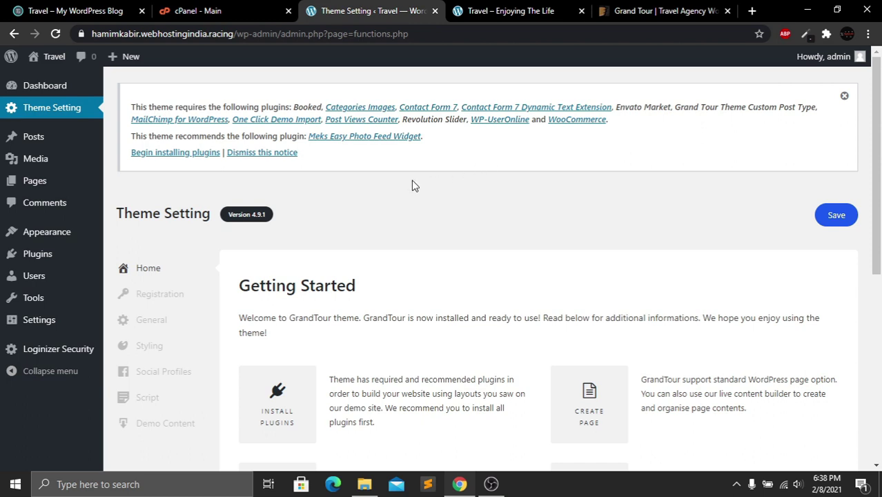
Select all 13 required plugins, bulk-install them, then return to the Dashboard
click(178, 153)
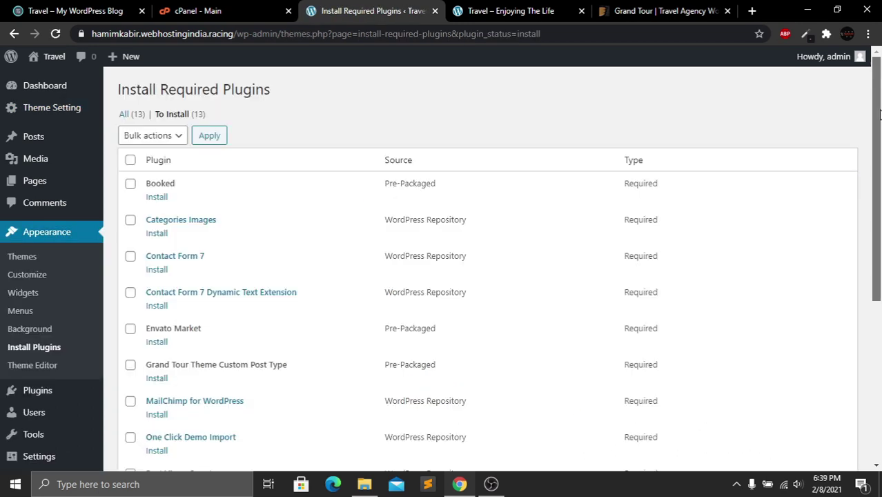
mouse_move(880, 114)
mouse_down()
mouse_move(877, 297)
mouse_move(875, 109)
mouse_up()
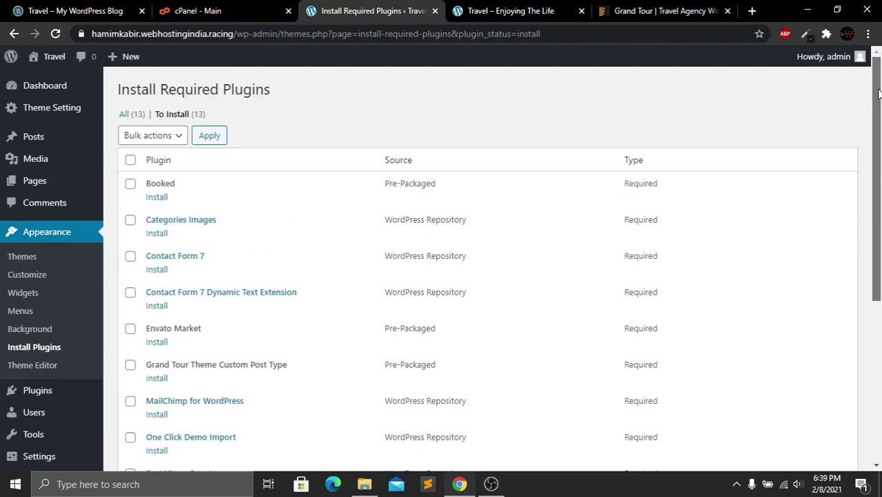
click(130, 161)
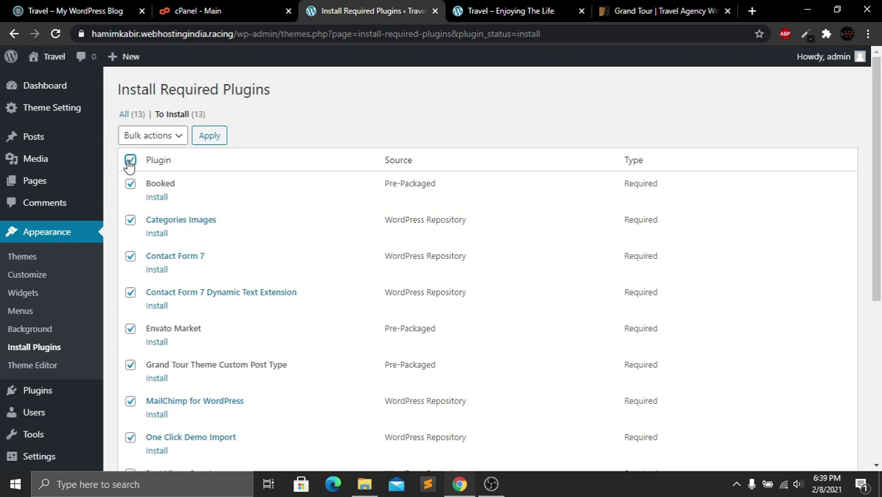
click(179, 135)
click(142, 166)
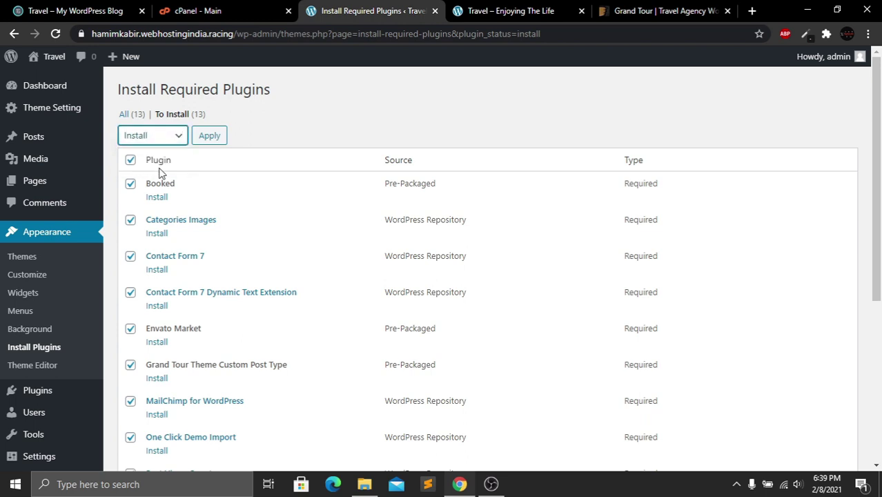
click(207, 137)
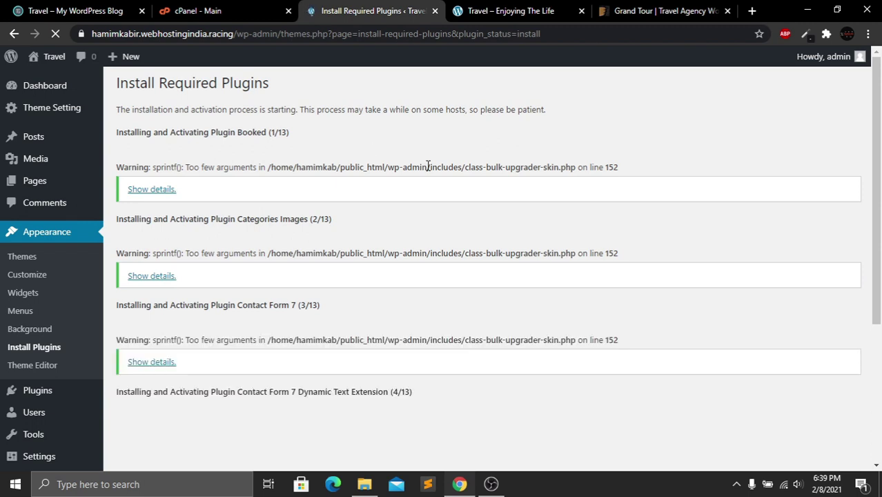
scroll(881, 254, down, 3)
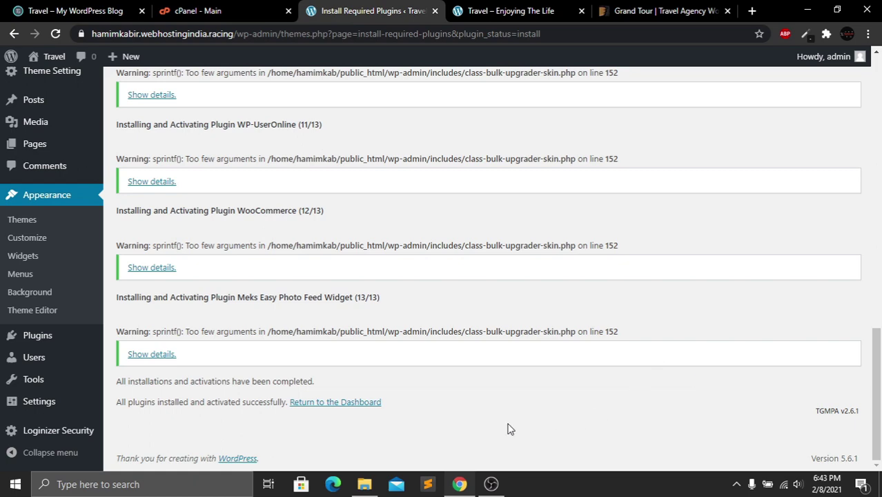
click(366, 407)
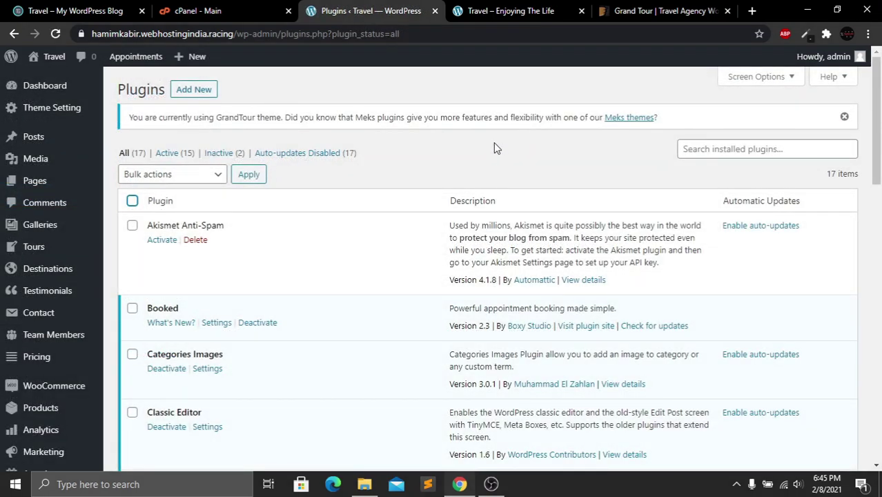
drag(877, 143, 877, 391)
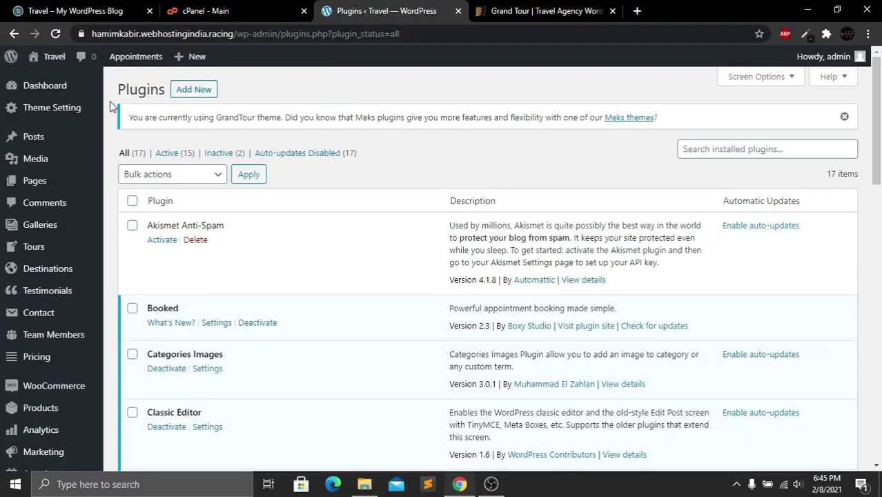
mouse_move(55, 61)
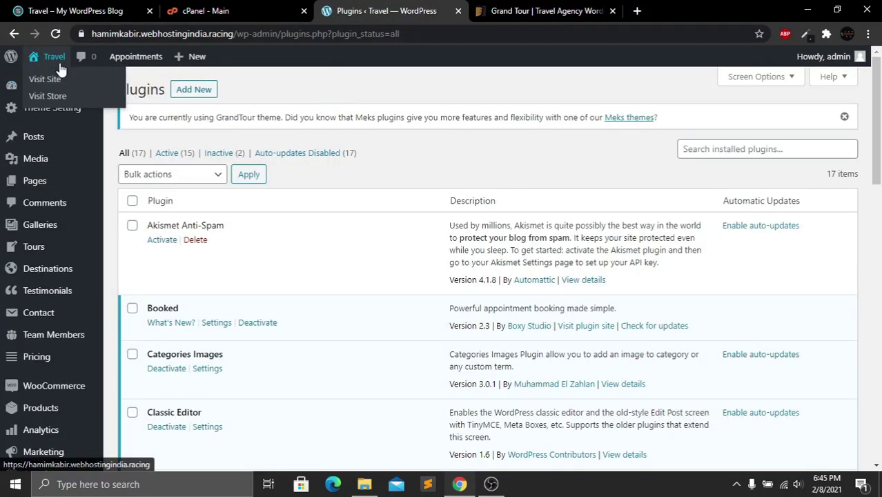
right_click(50, 80)
click(78, 84)
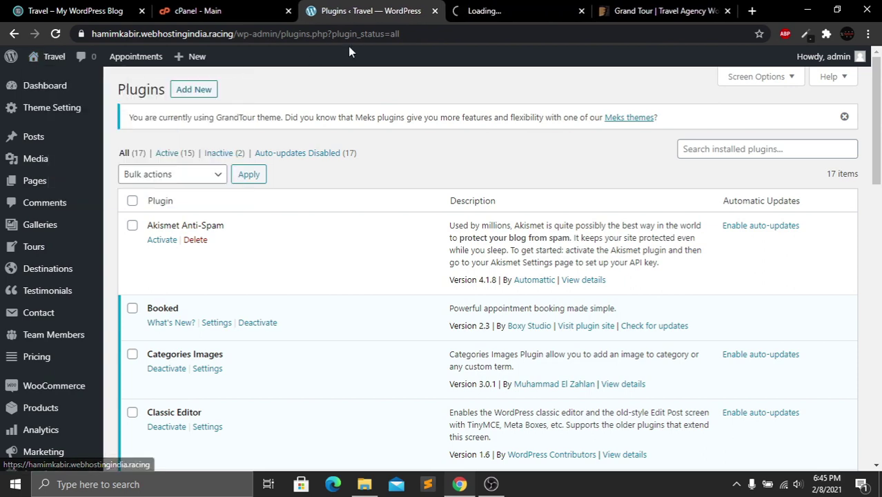
click(506, 7)
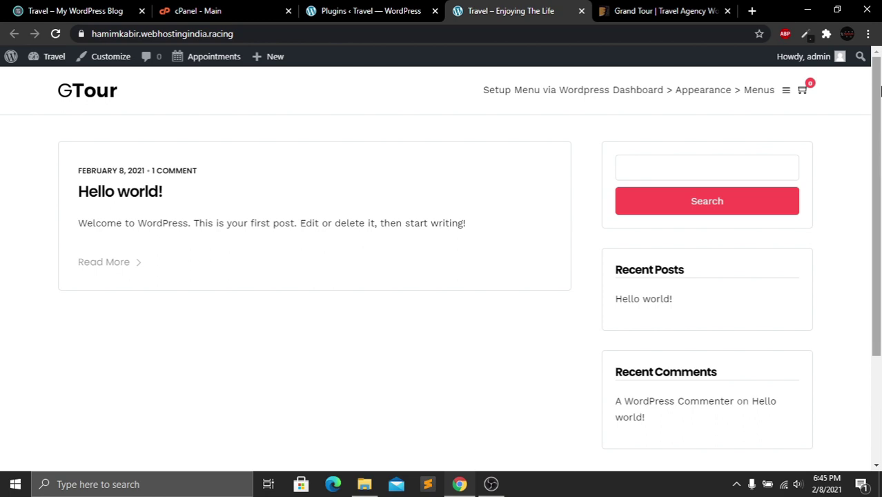
drag(878, 90, 875, 349)
drag(879, 309, 877, 52)
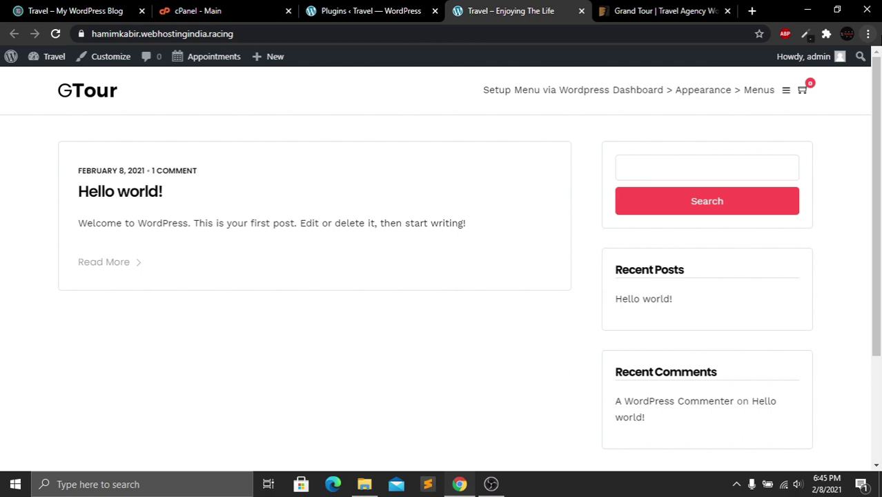
click(376, 8)
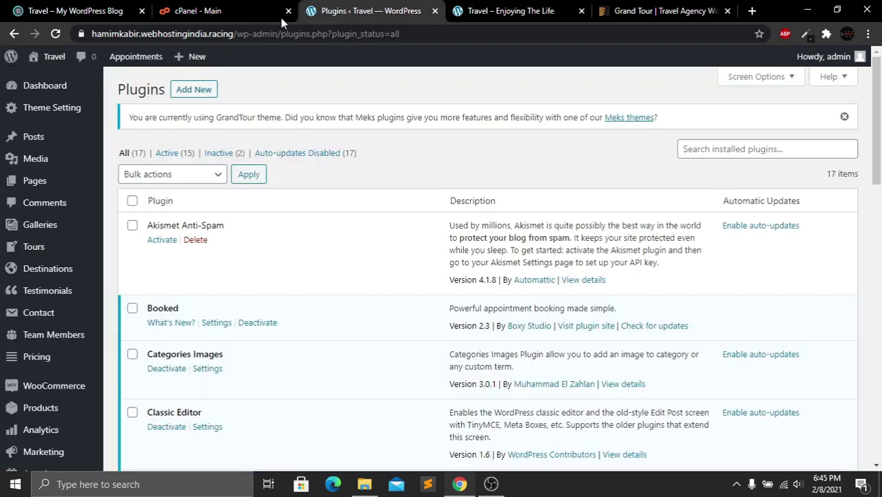
Open Theme Setting > Demo Content, accept the import warnings, and scroll to the Demo 1 and Demo 2 cards
click(60, 116)
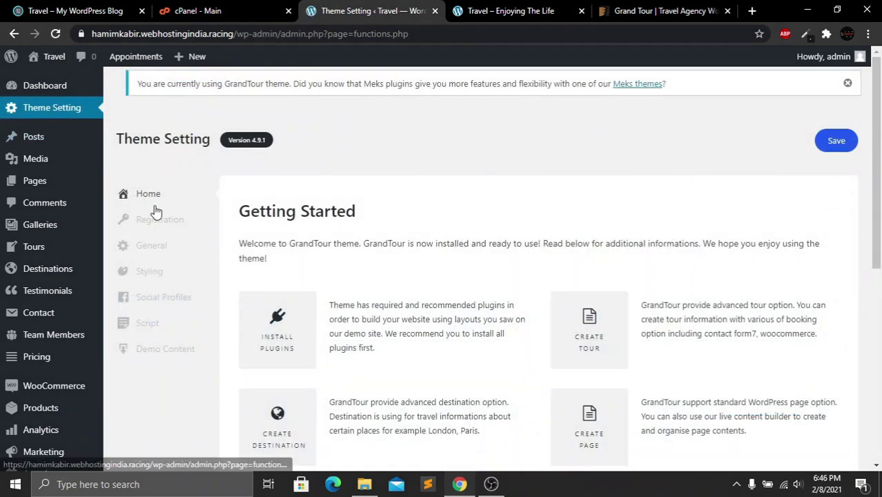
click(173, 350)
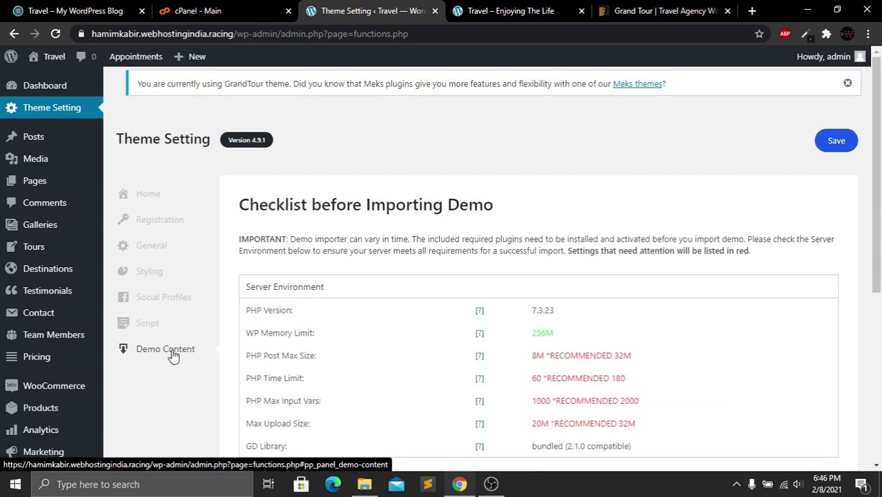
scroll(792, 202, down, 3)
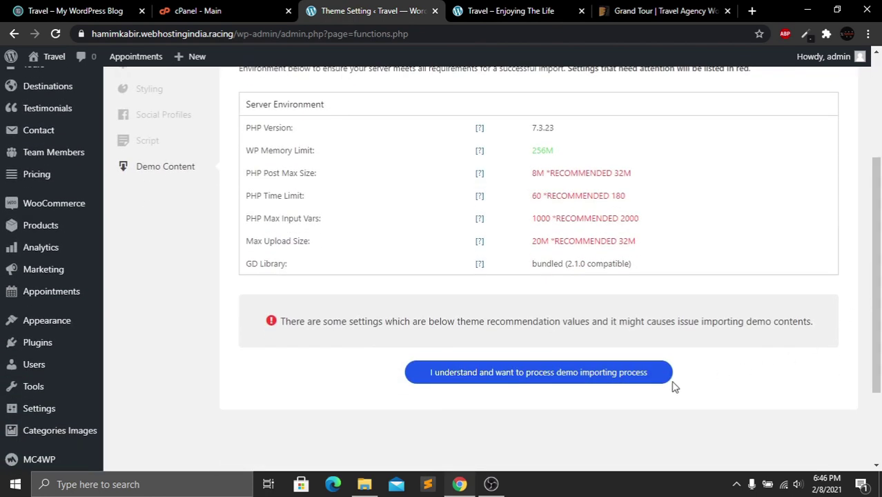
click(523, 381)
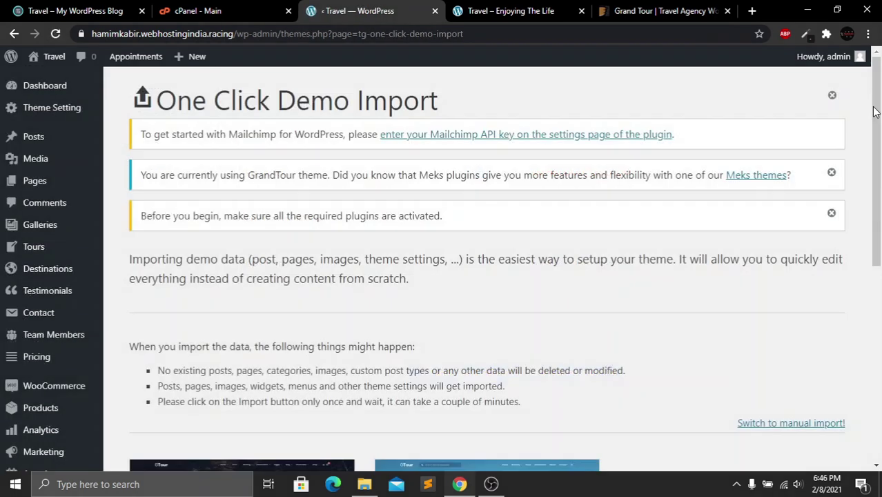
drag(877, 96, 879, 243)
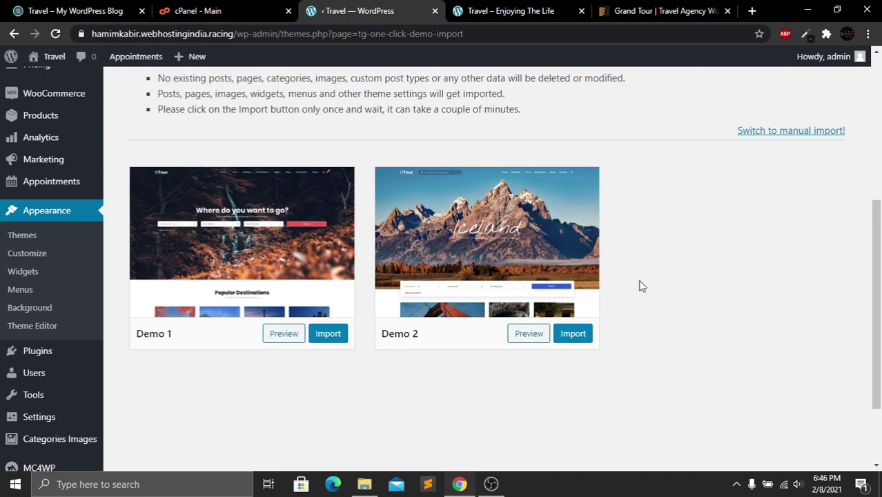
Import and confirm Demo 2, then reload the site homepage to show the Austria hero slide
click(572, 339)
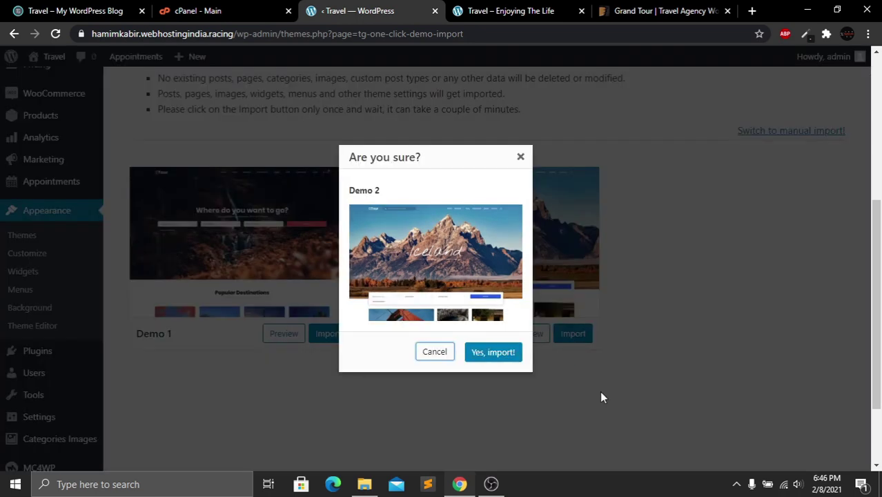
click(494, 353)
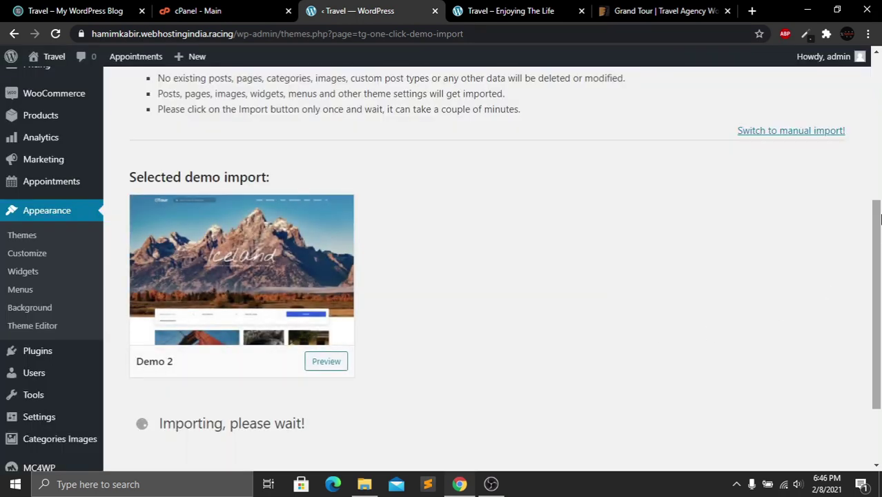
drag(881, 217, 880, 289)
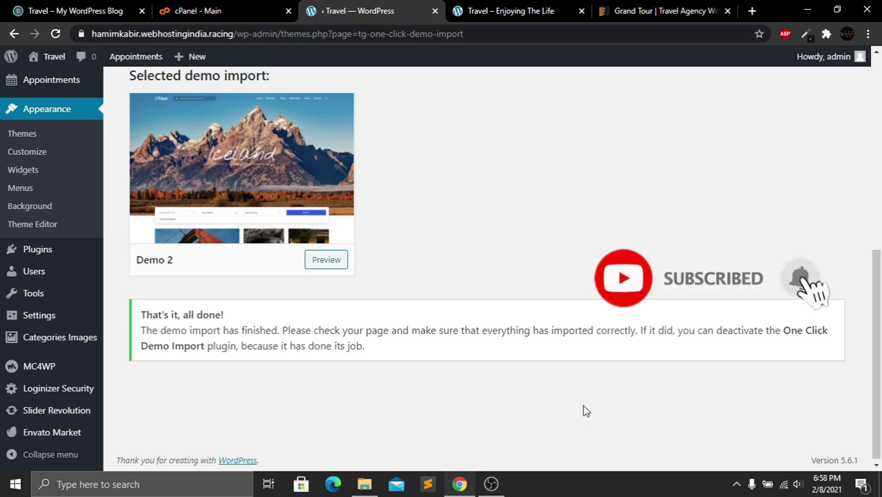
click(499, 11)
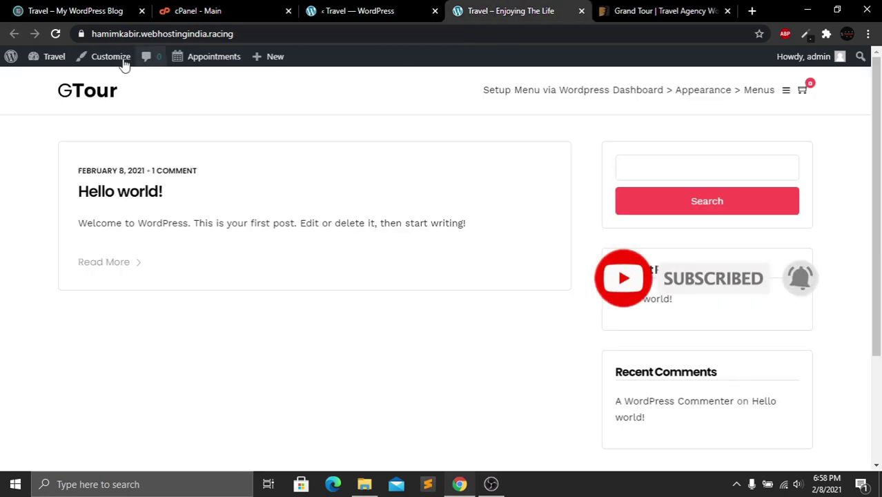
click(56, 34)
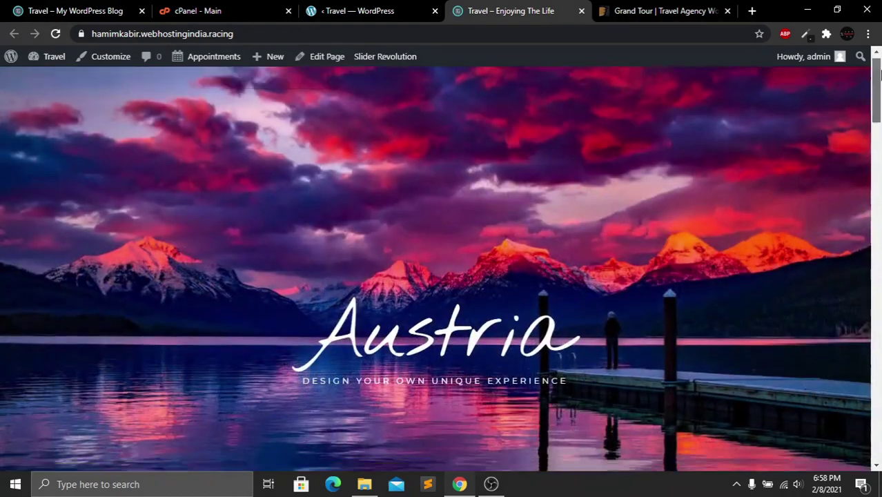
Scroll through the new Travel homepage and open the Customizer from the admin bar
mouse_move(878, 78)
mouse_down()
mouse_move(877, 425)
mouse_move(878, 76)
mouse_up()
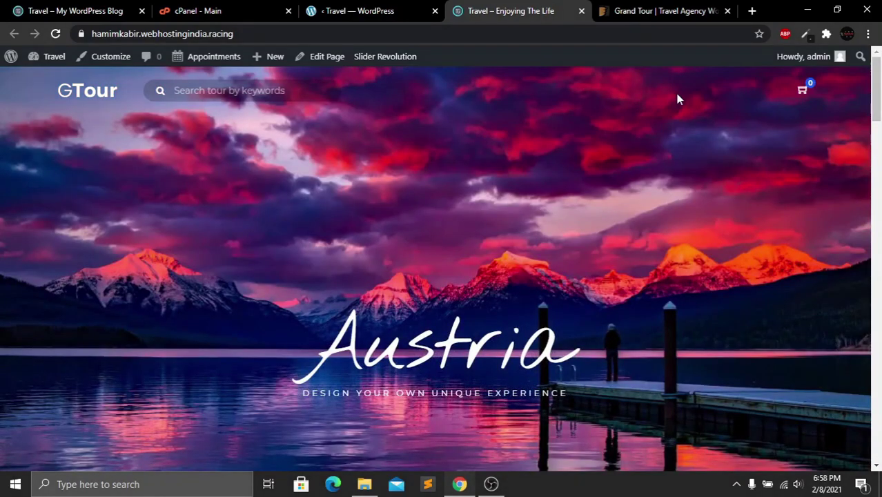
drag(877, 98, 880, 74)
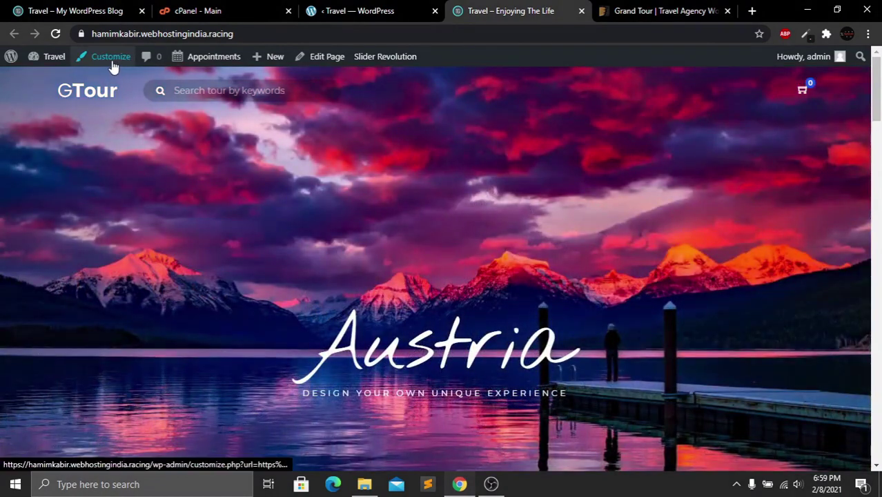
click(112, 66)
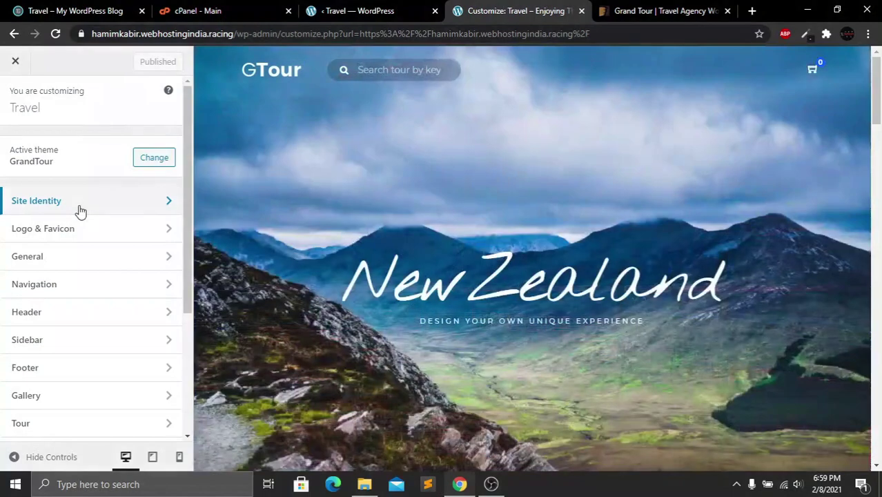
Review the current Site Title and Tagline in Site Identity without changing them
click(80, 210)
drag(57, 176, 15, 185)
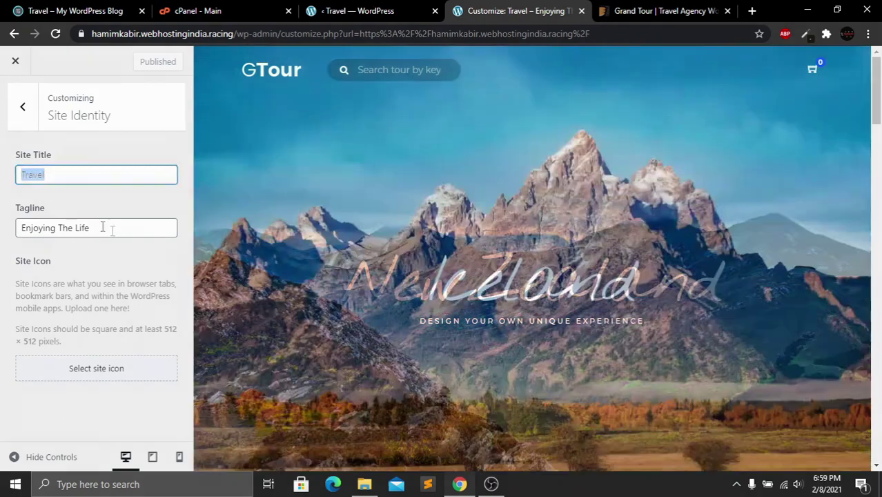
drag(104, 228, 21, 230)
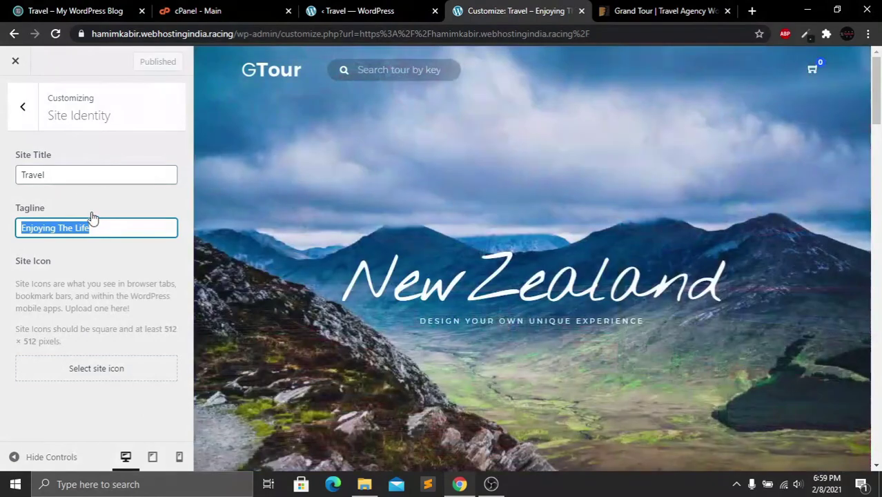
click(22, 107)
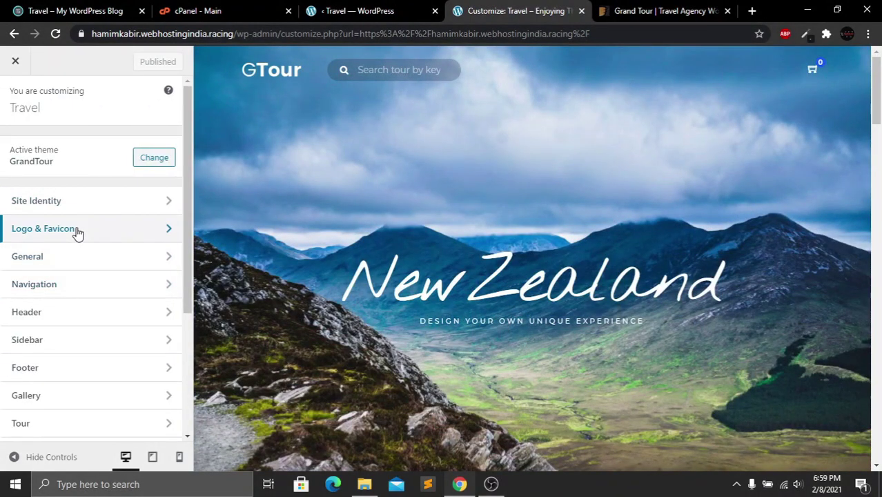
Open Logo & Favicon and scroll down to the Retina Logo and Retina Transparent Logo images
click(110, 228)
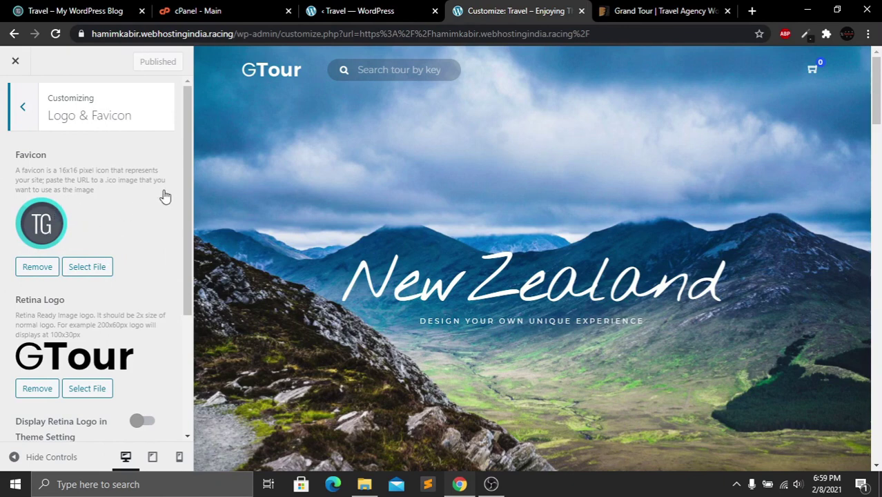
drag(188, 163, 163, 328)
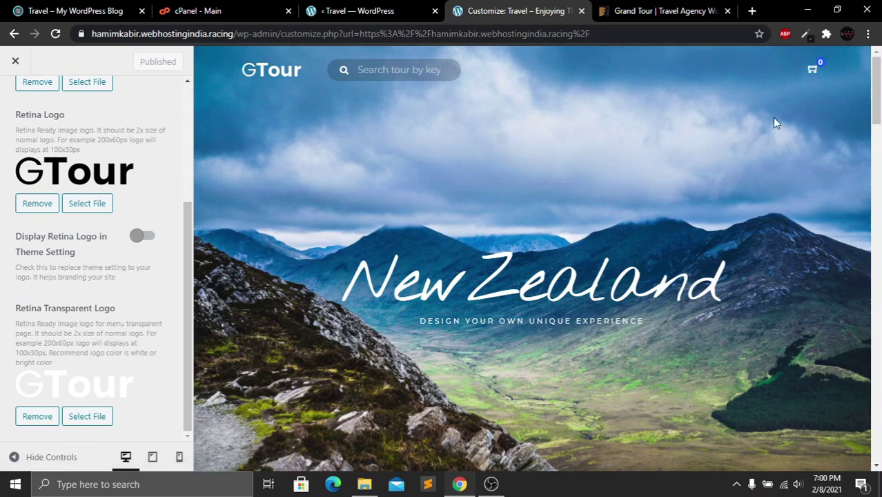
drag(878, 83, 878, 153)
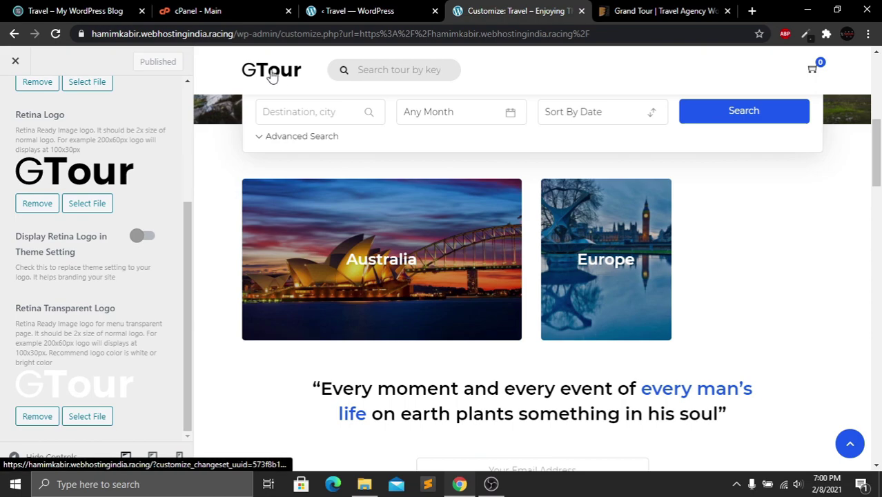
drag(879, 173, 878, 218)
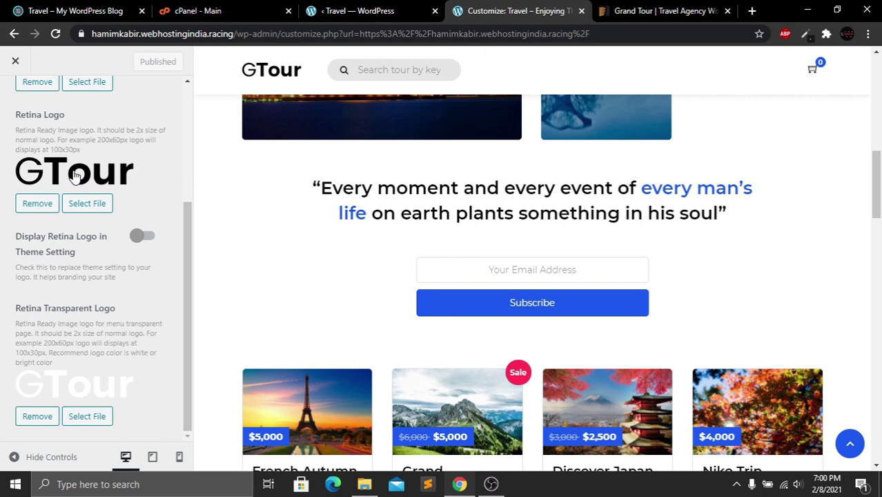
Upload logo-r.png from Downloads as the Retina Logo choice, then return to the main Customizer menu
click(88, 204)
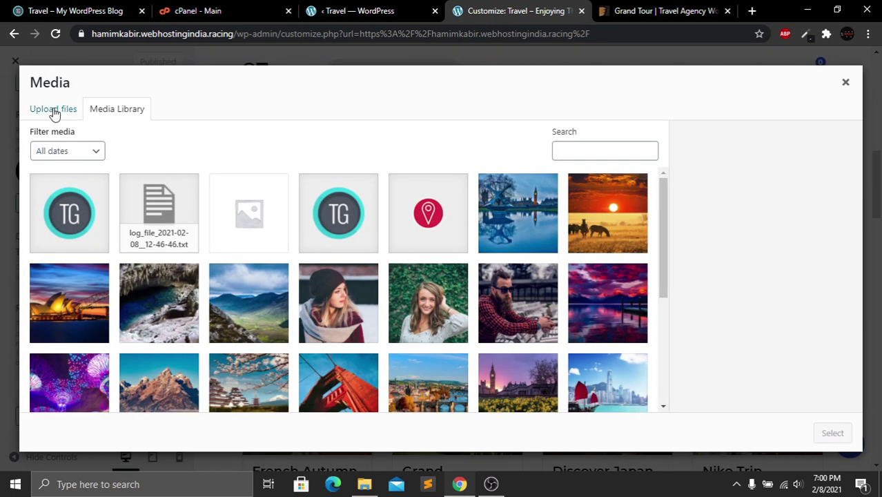
click(54, 112)
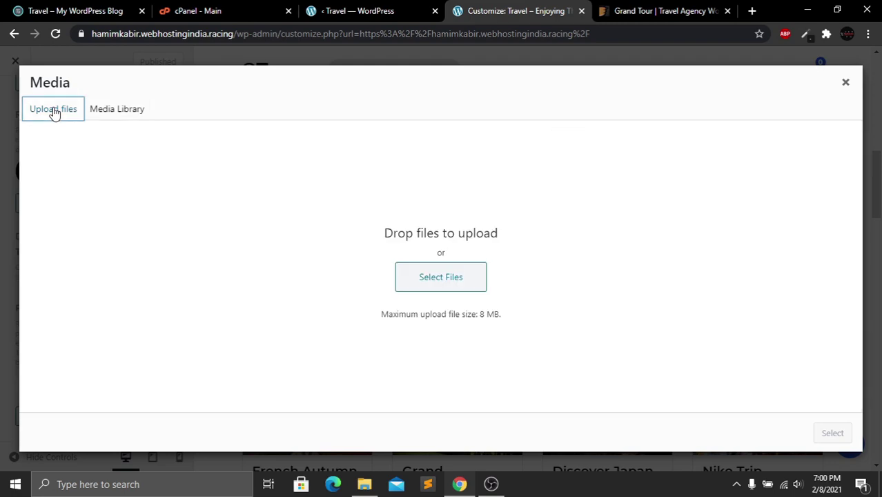
click(462, 286)
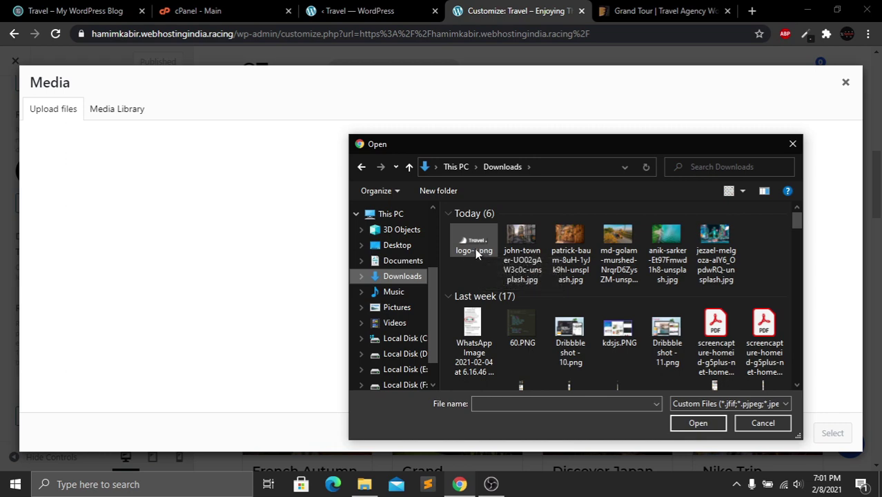
click(475, 250)
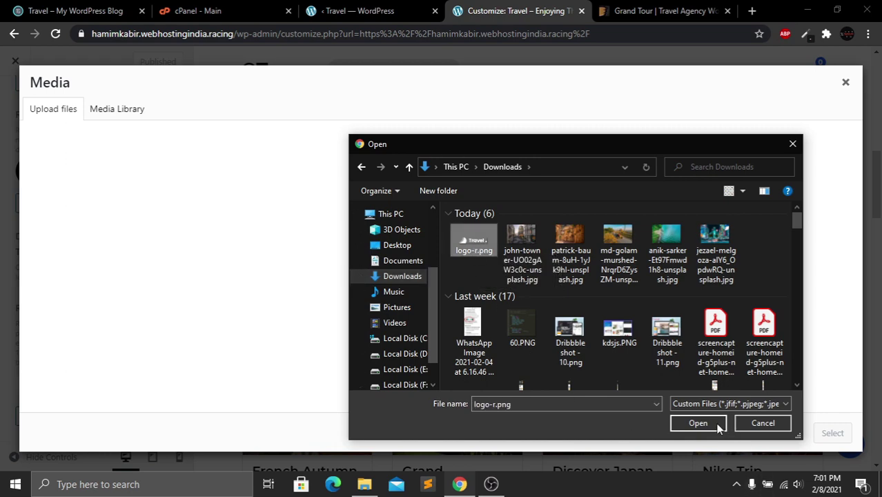
click(719, 428)
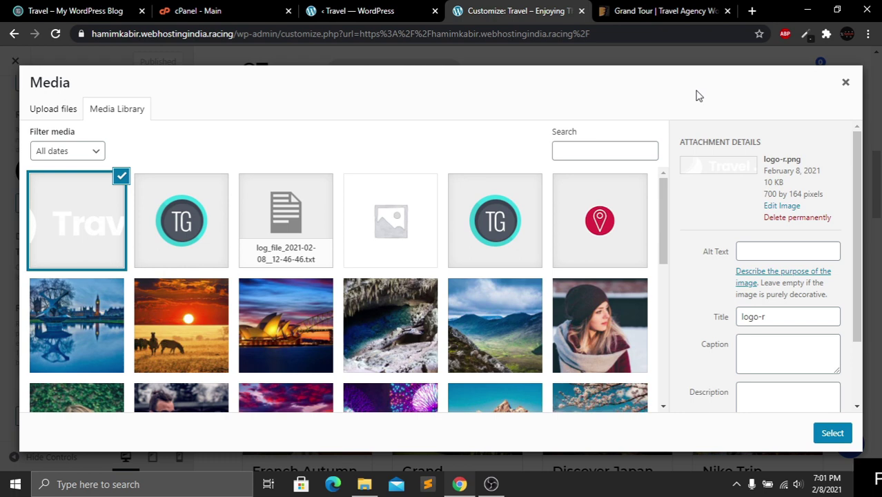
click(846, 83)
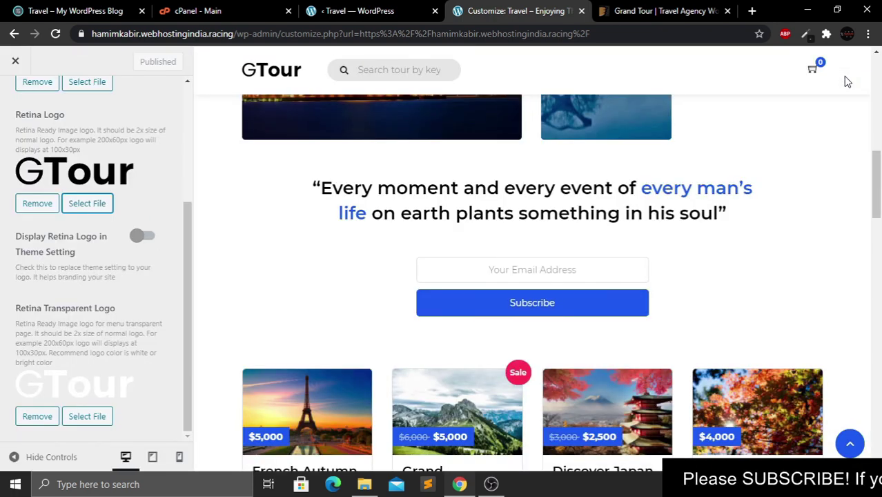
scroll(173, 112, up, 3)
click(35, 108)
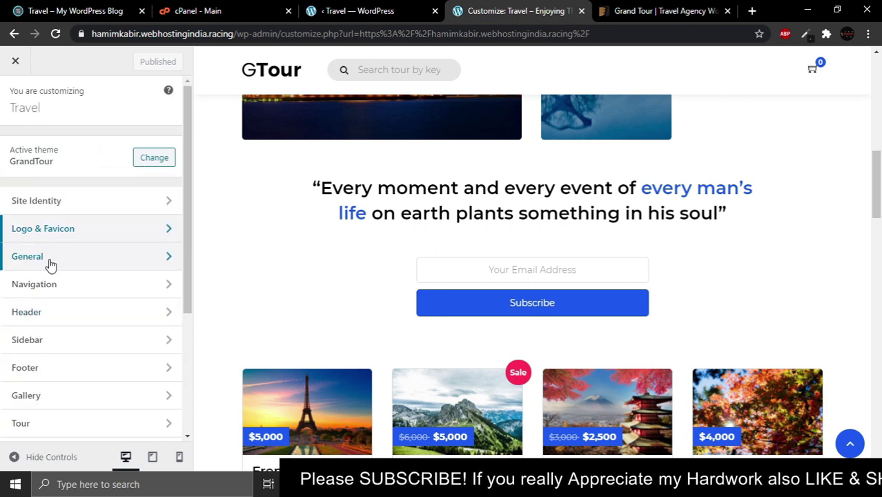
Look over the General › Image protection settings without changing them
click(85, 258)
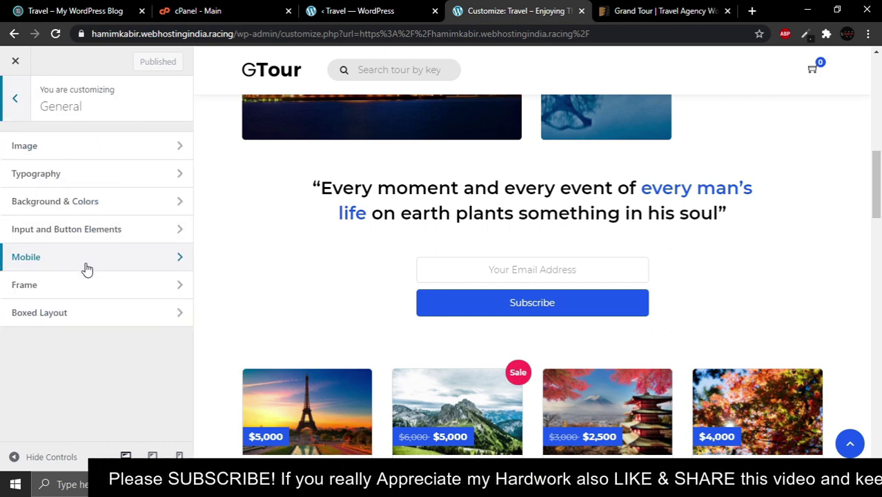
click(76, 147)
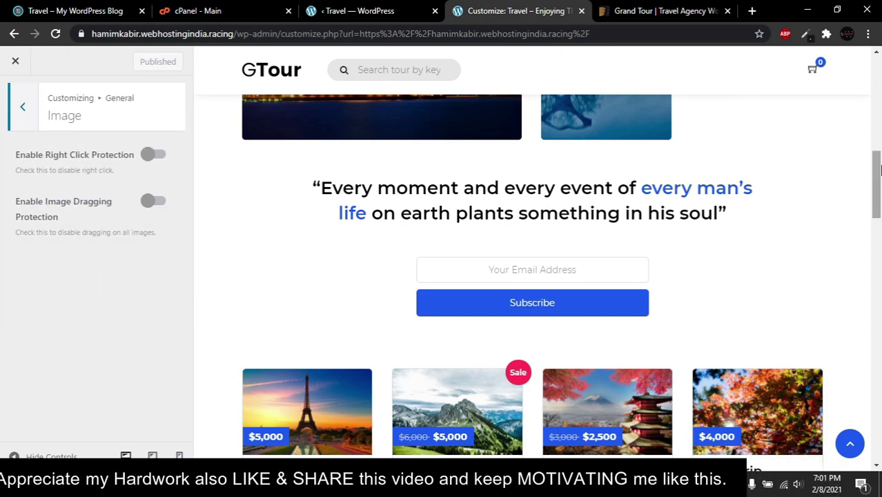
drag(877, 175, 881, 84)
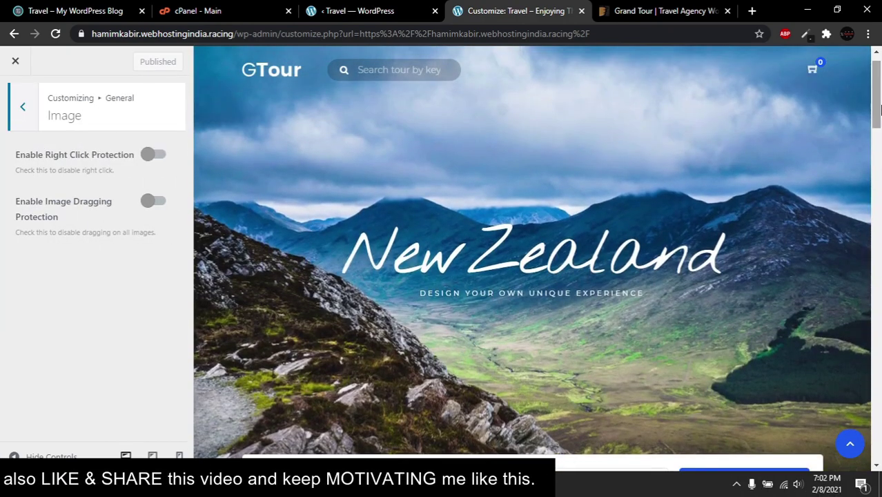
mouse_move(826, 264)
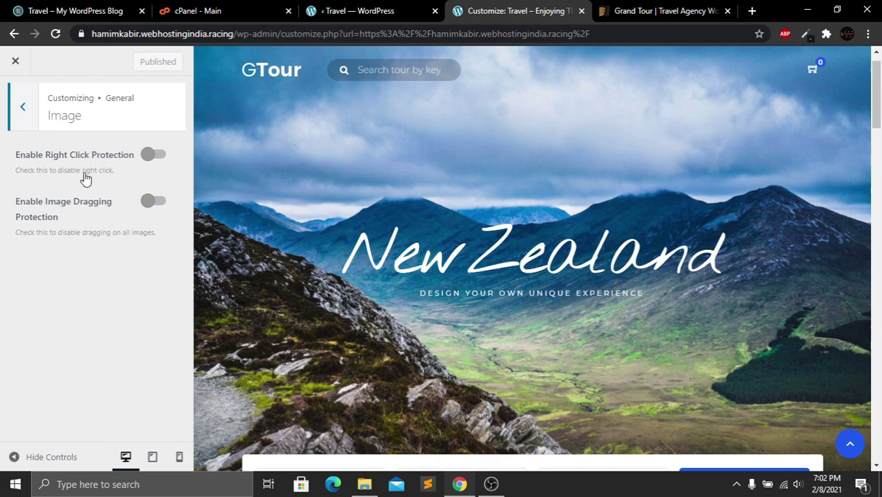
click(23, 109)
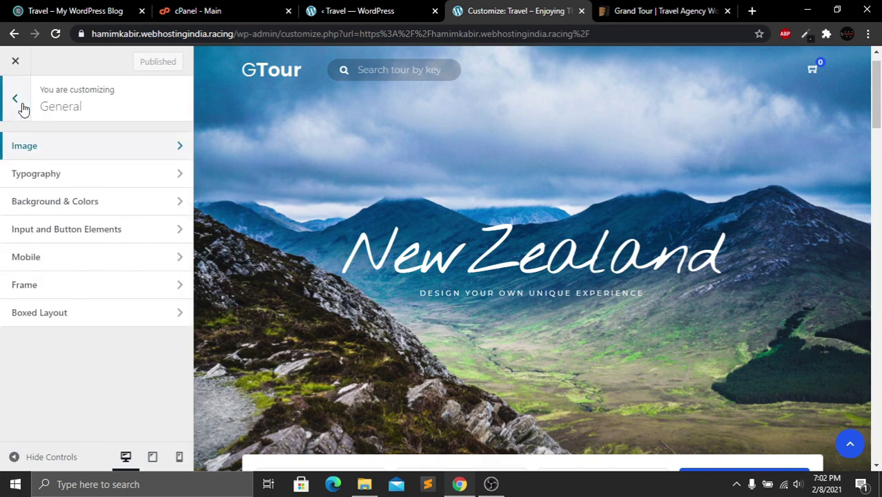
Check Typography, keeping Montserrat for body and headings with H1 at size 34
click(93, 178)
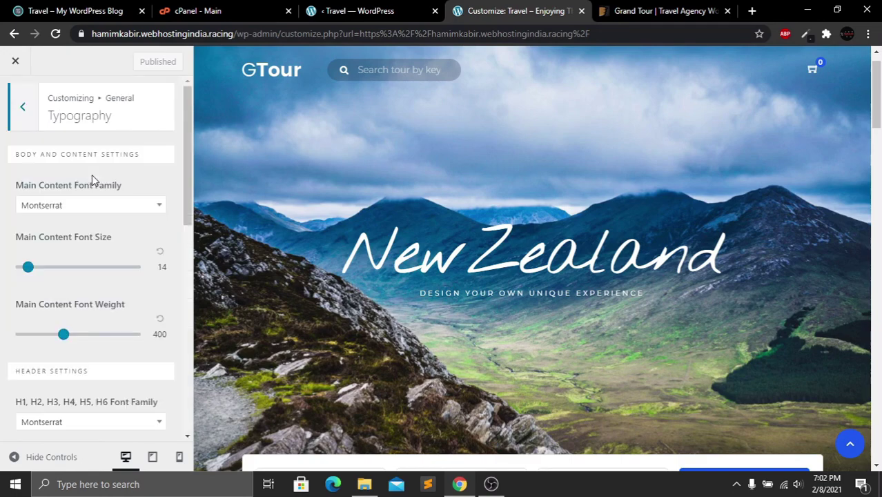
mouse_move(879, 73)
mouse_down()
mouse_move(878, 176)
mouse_move(879, 60)
mouse_up()
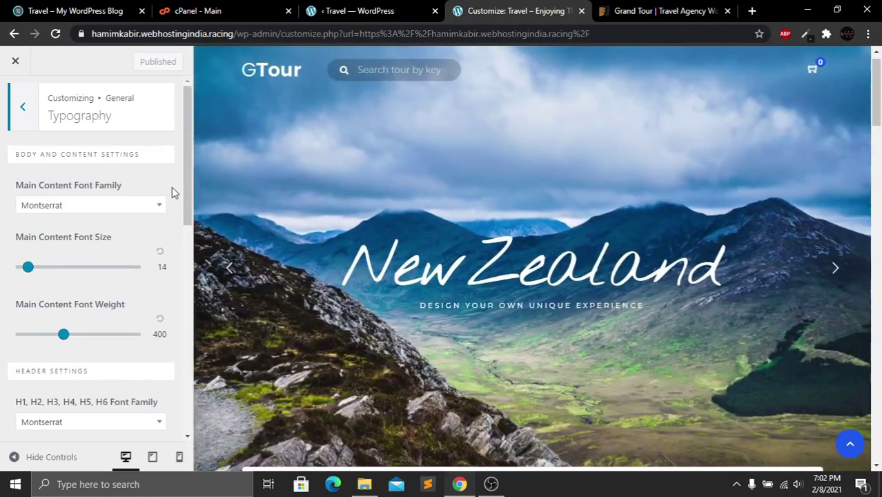
click(158, 211)
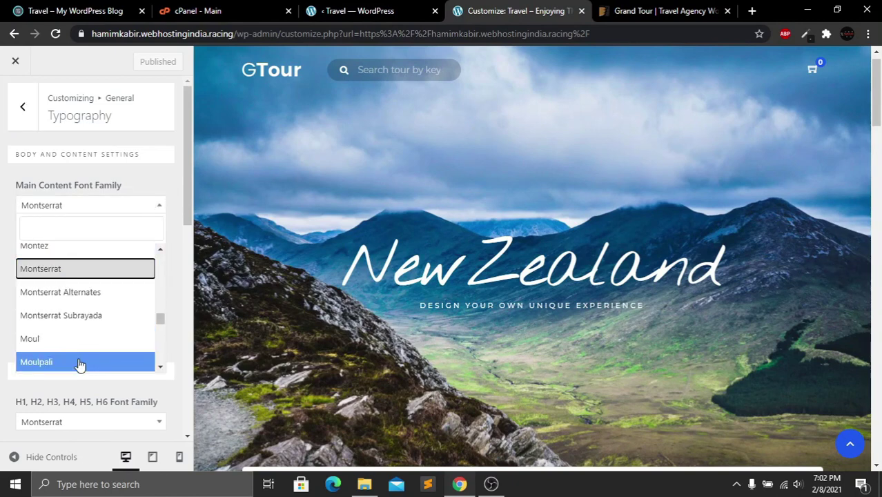
click(160, 209)
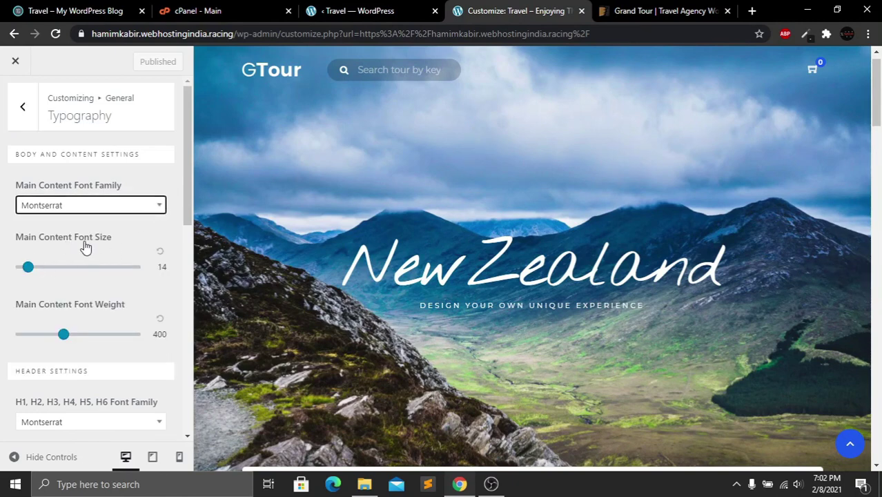
scroll(185, 207, down, 3)
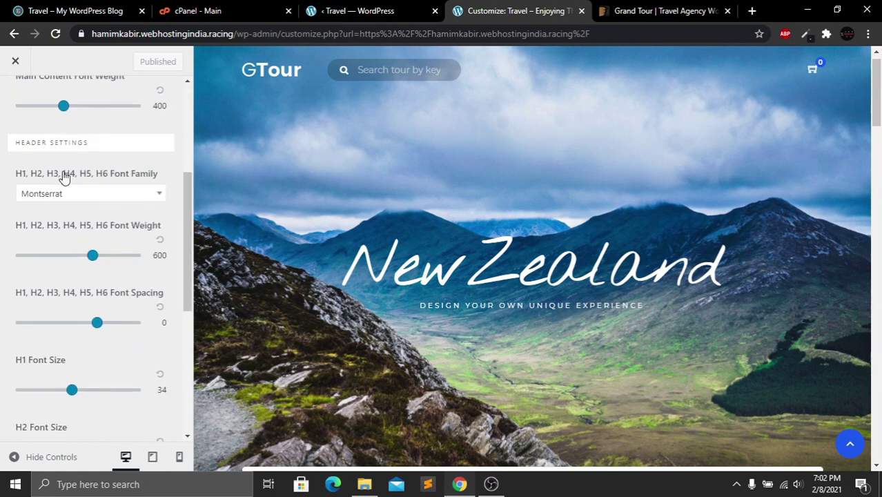
click(110, 249)
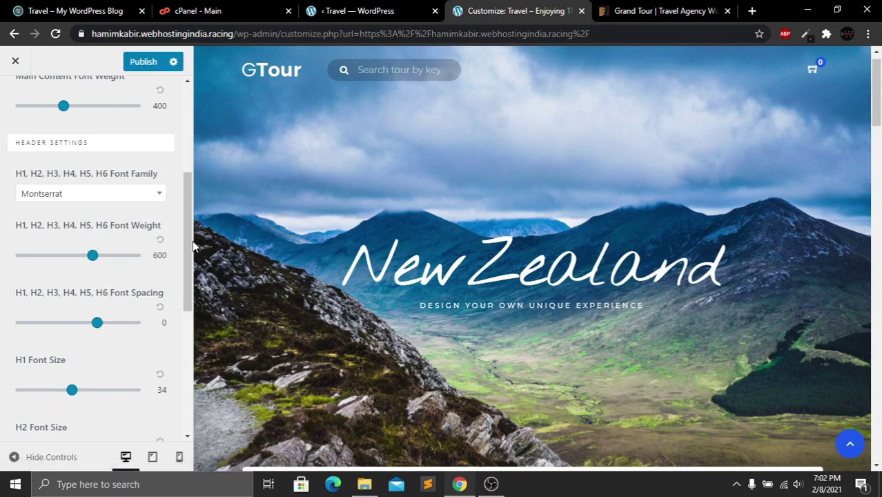
scroll(178, 276, down, 3)
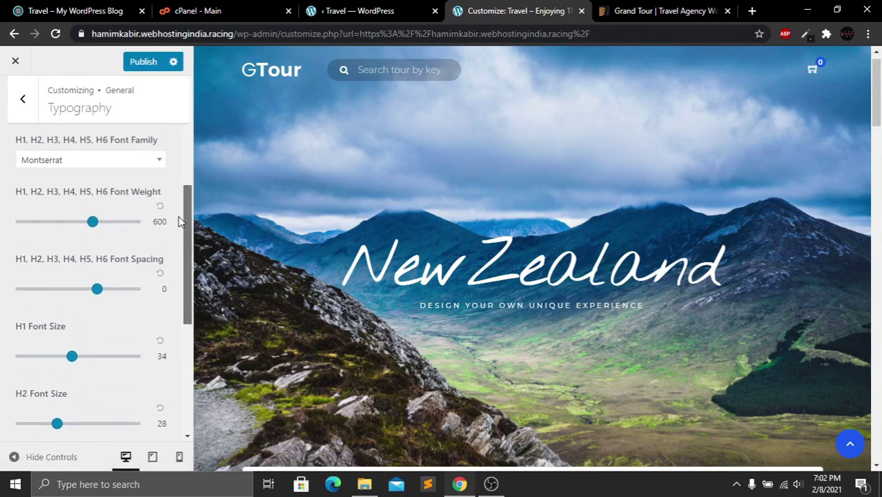
scroll(174, 304, down, 2)
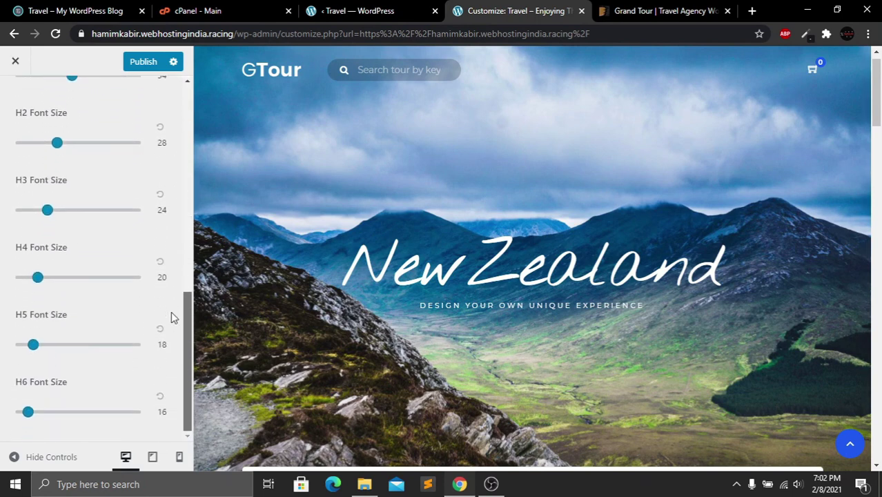
scroll(173, 303, up, 10)
click(29, 114)
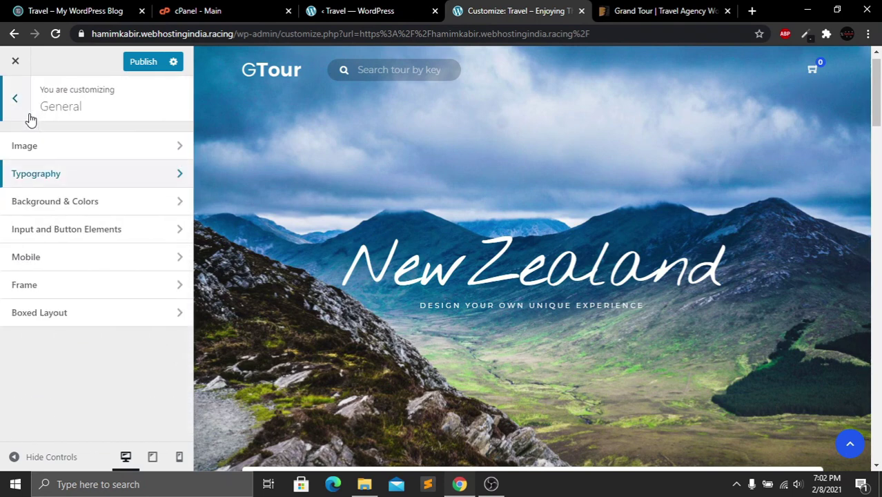
click(65, 201)
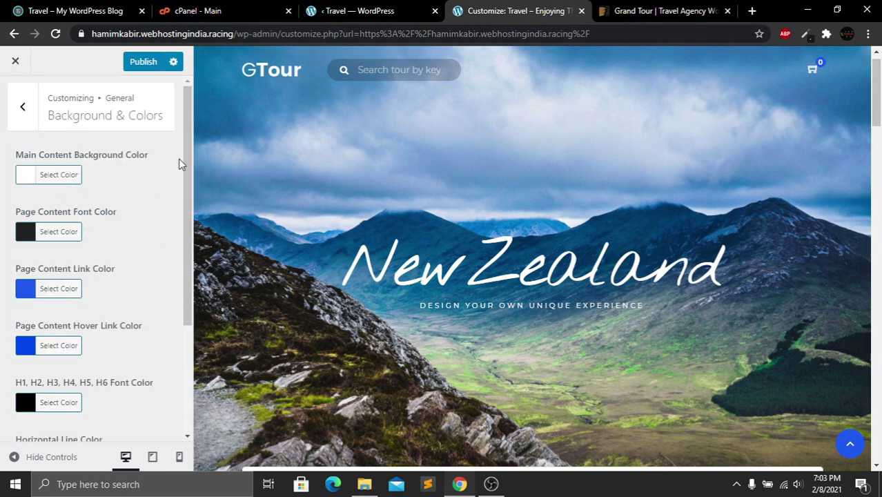
drag(187, 135, 190, 282)
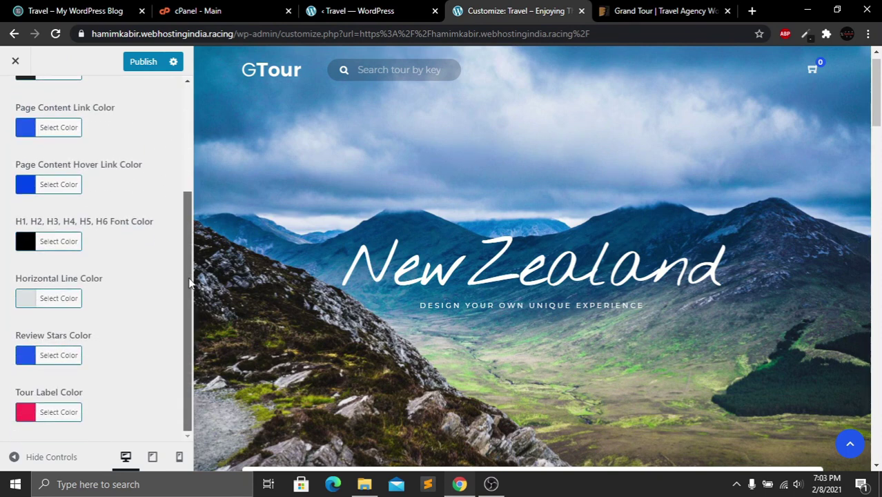
drag(186, 214, 191, 110)
click(26, 178)
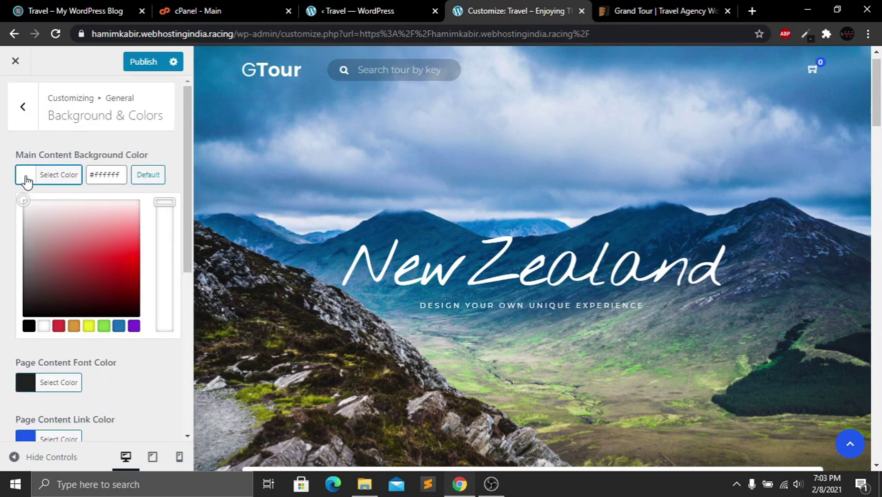
drag(71, 243, 135, 294)
scroll(821, 382, down, 4)
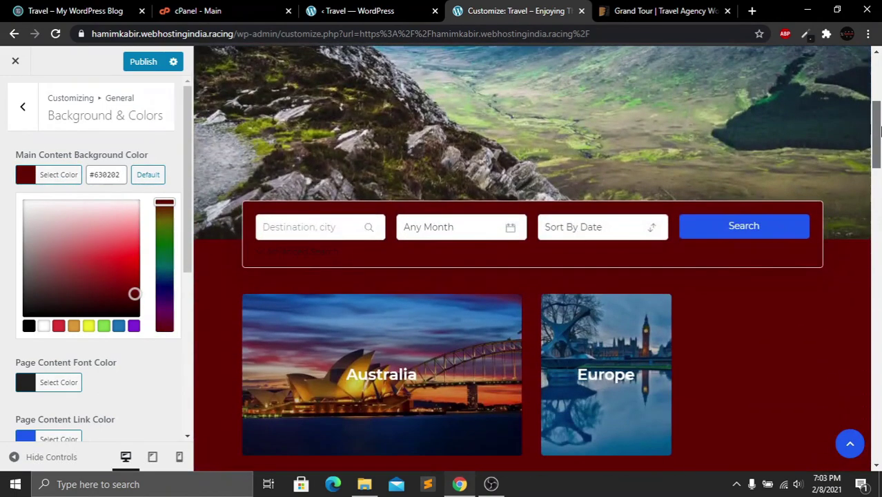
drag(131, 249, 122, 280)
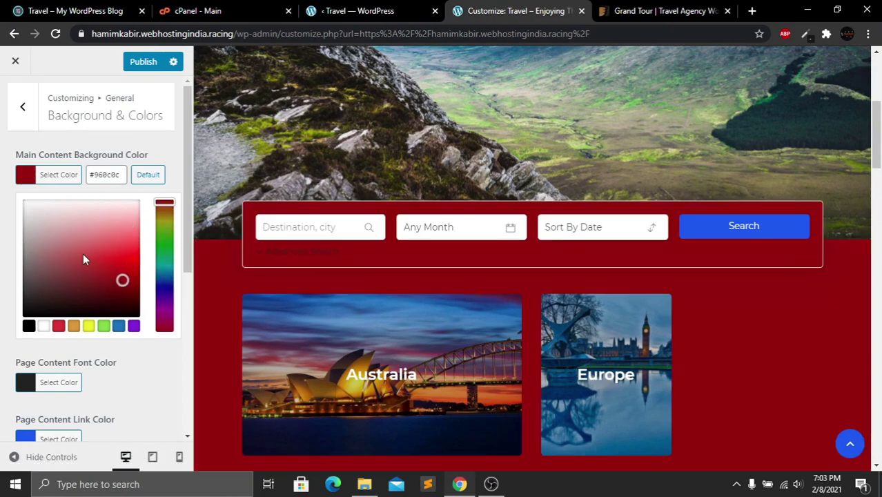
drag(83, 254, 7, 193)
click(19, 174)
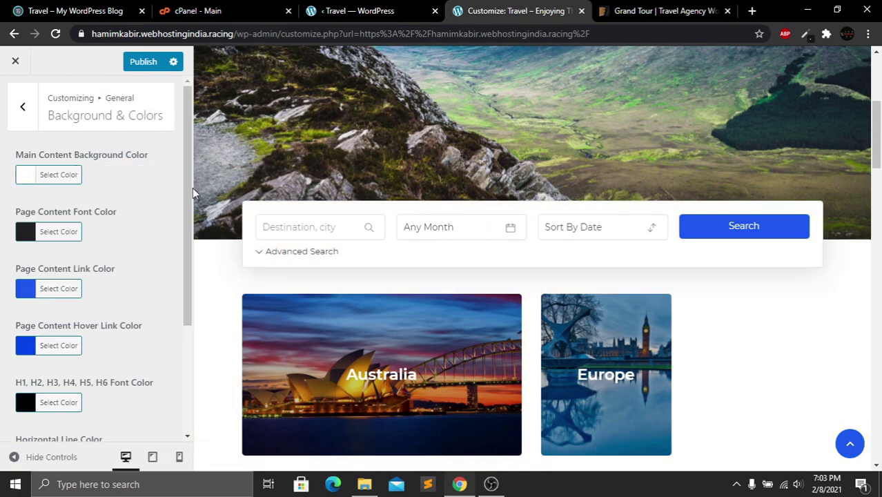
drag(192, 194, 176, 149)
click(144, 246)
click(22, 107)
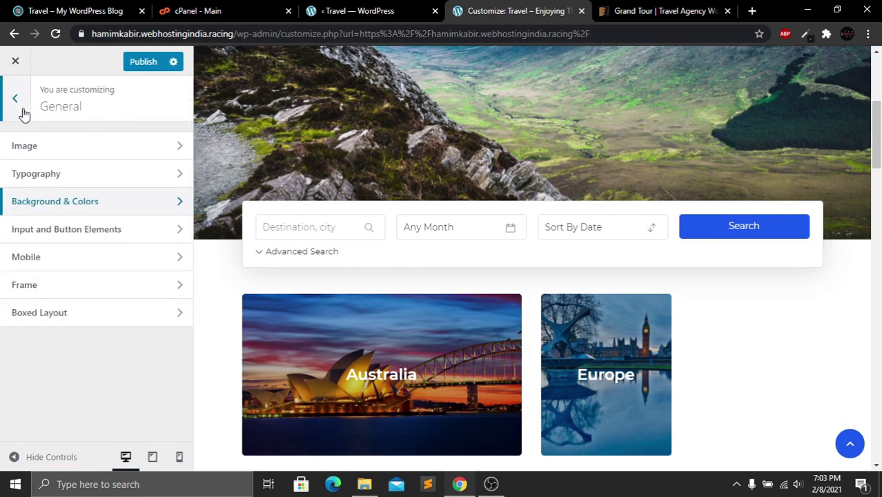
Open Input and Button Elements and keep Montserrat as the button font
click(76, 230)
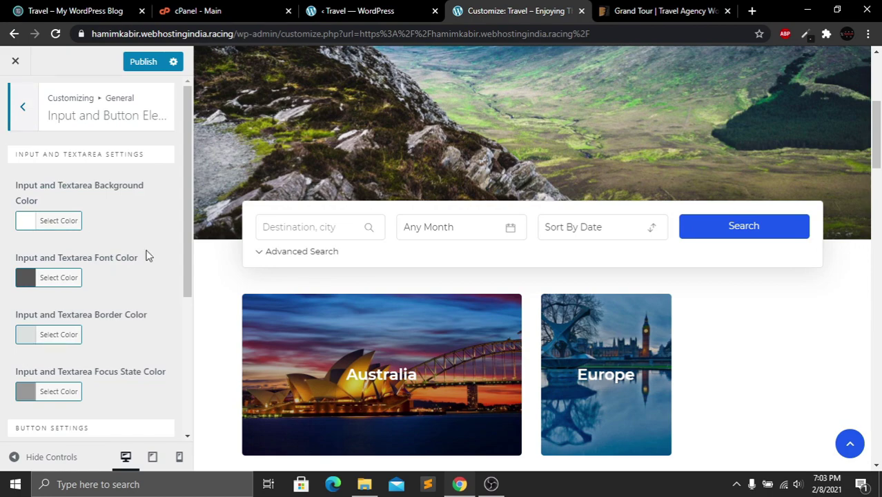
drag(877, 134, 878, 193)
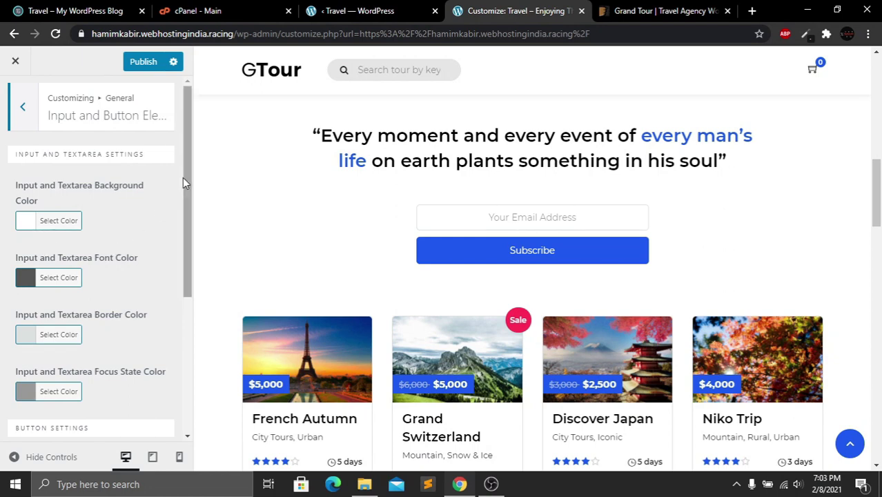
drag(183, 178, 184, 210)
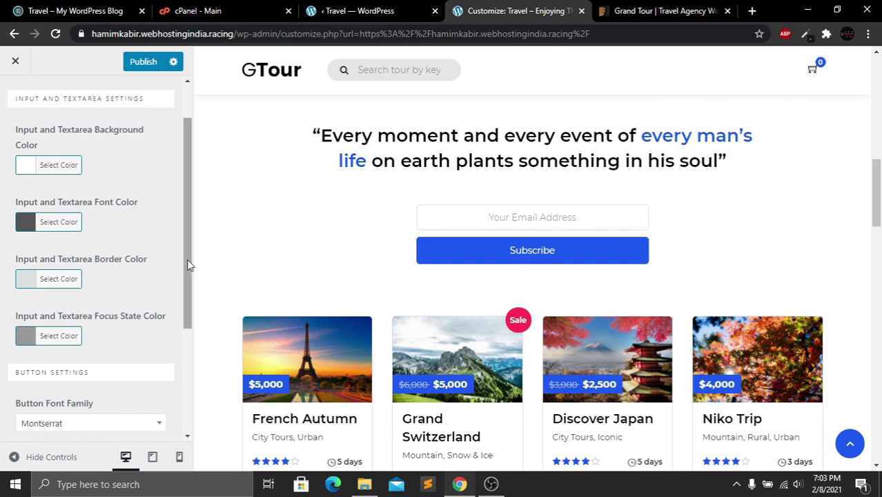
drag(187, 266, 184, 371)
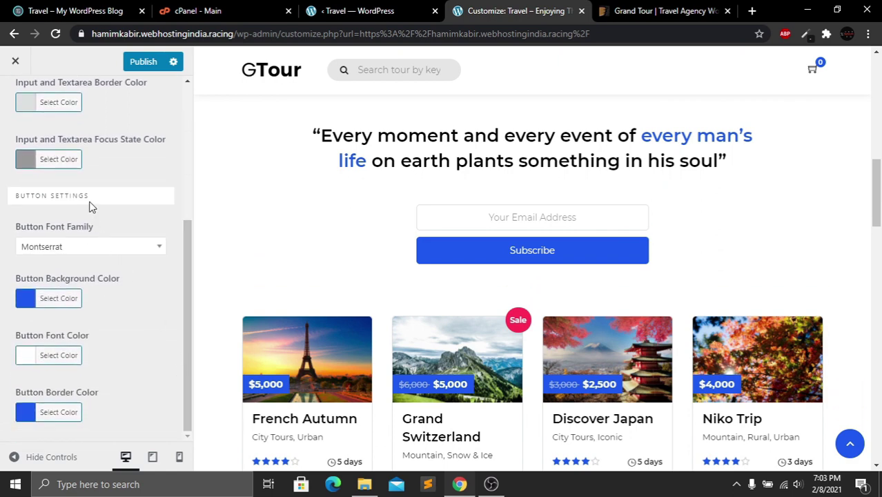
click(110, 247)
click(110, 247)
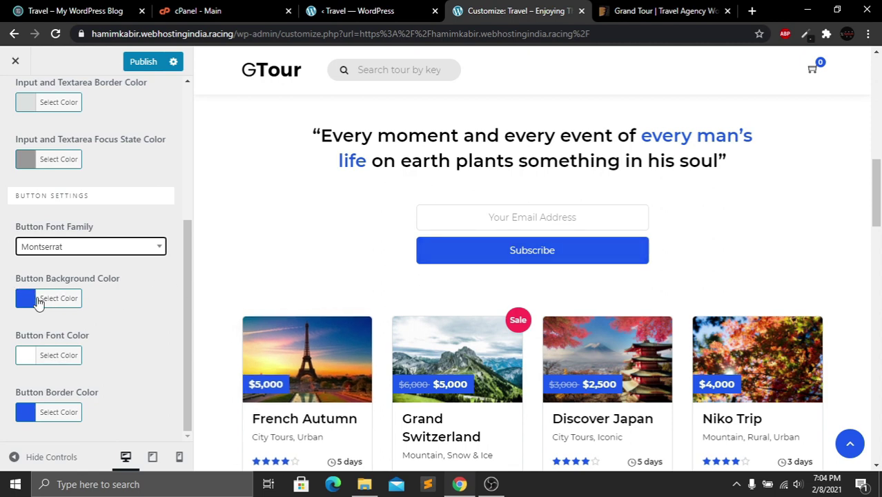
Adjust the button background colour, try #fb4646 for button text, then keep it #ffffff
click(38, 299)
drag(96, 352, 95, 389)
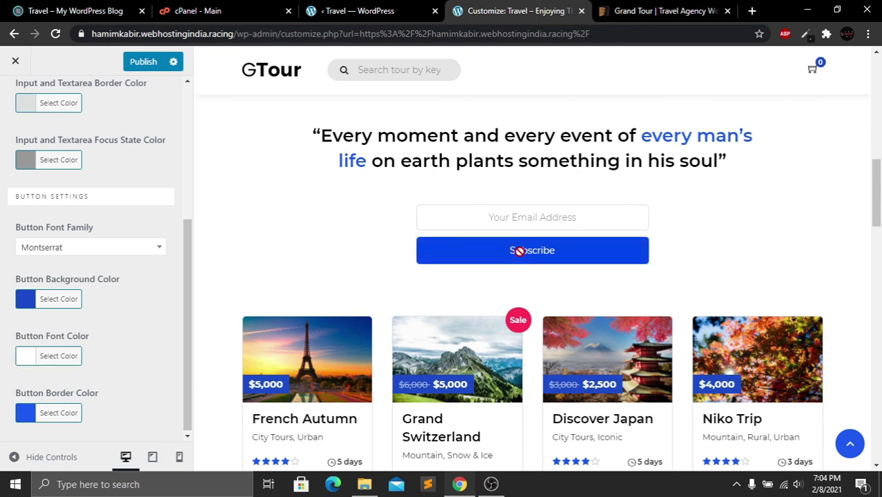
click(25, 360)
drag(128, 415, 22, 378)
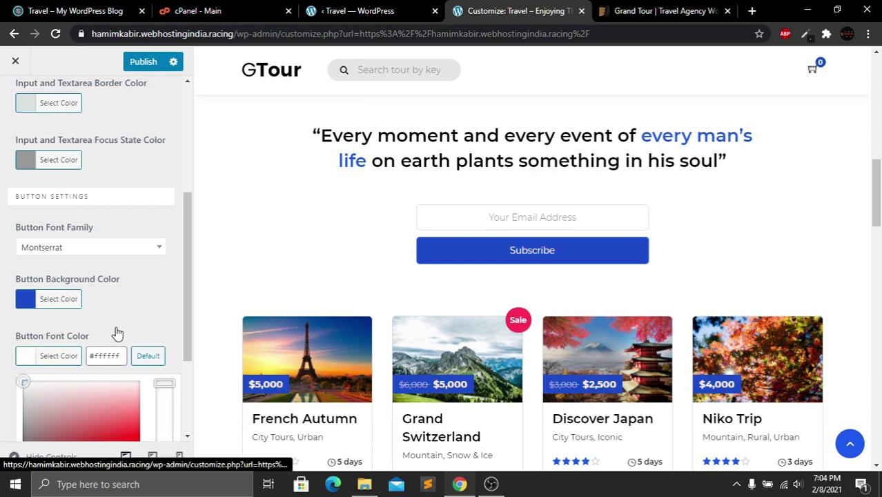
click(181, 319)
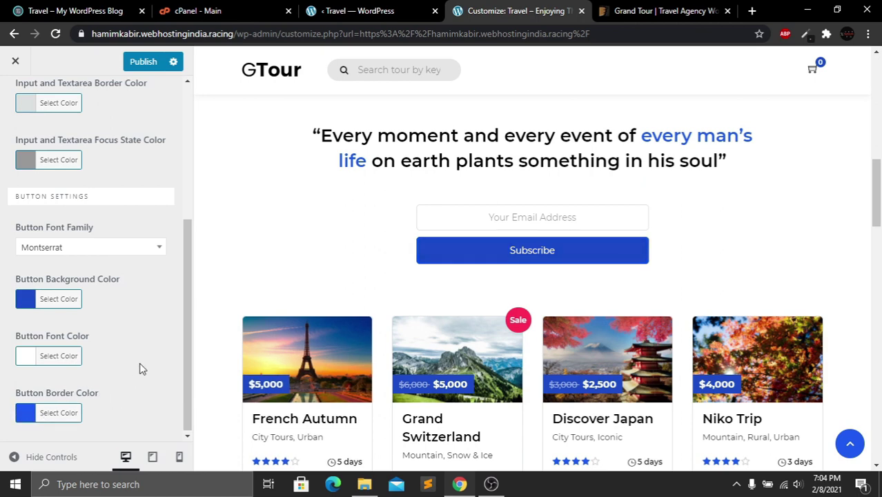
scroll(184, 257, up, 5)
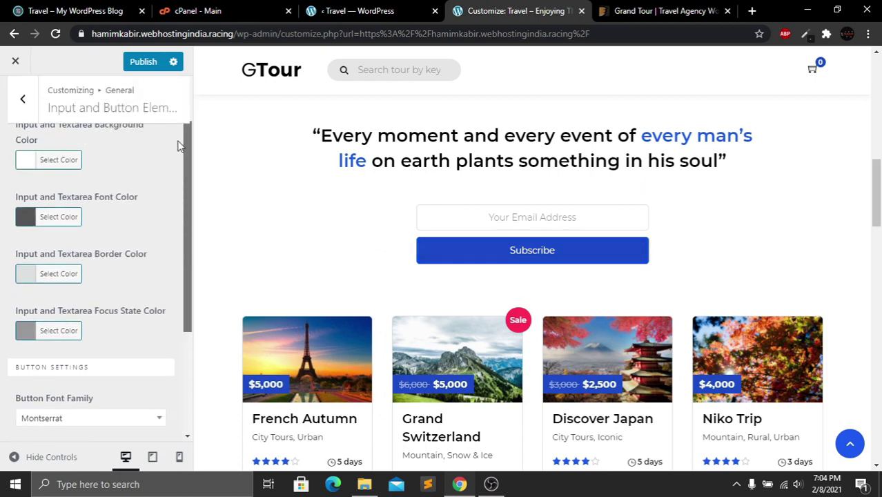
click(20, 110)
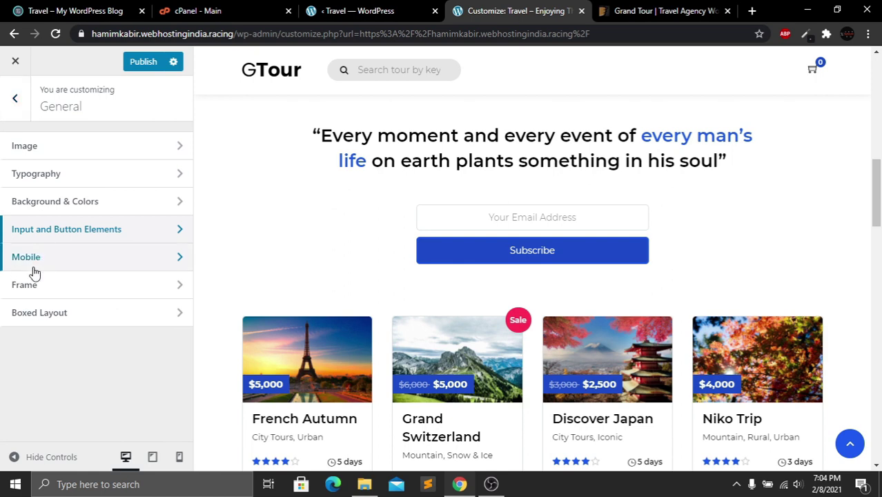
Check Mobile, Frame and Boxed Layout, leaving responsive layout on and frame and boxed layout off
click(79, 269)
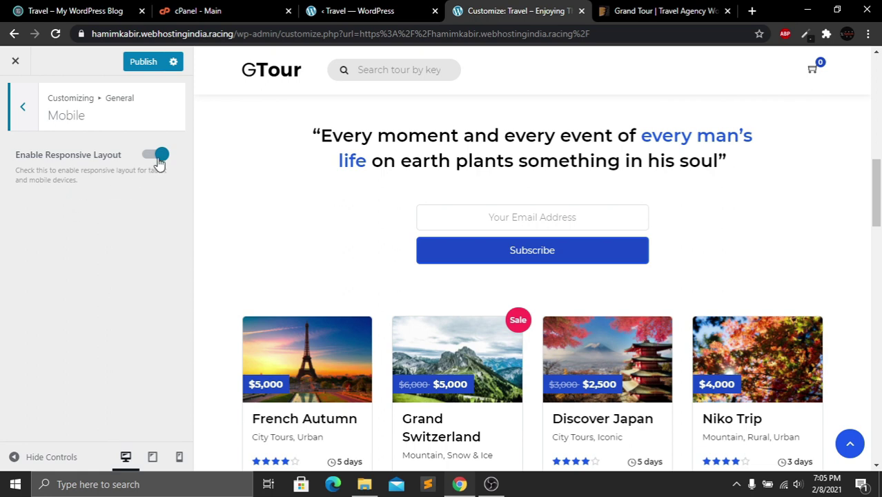
click(24, 111)
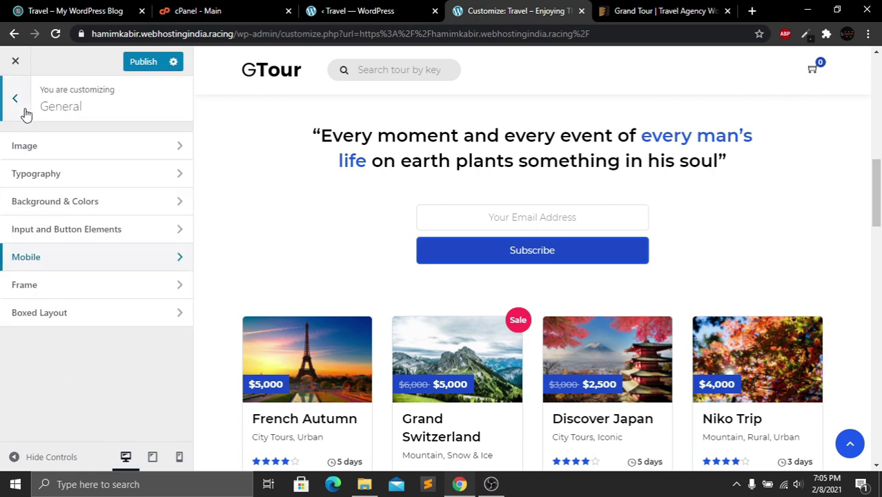
click(53, 290)
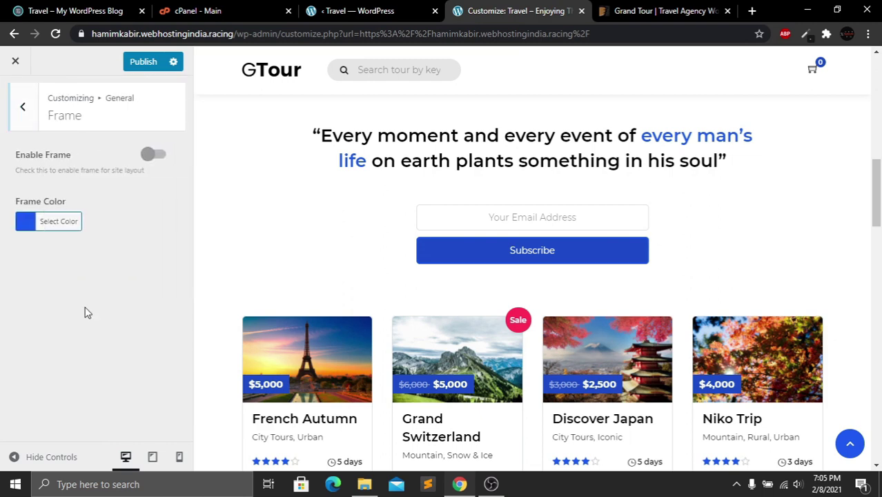
click(28, 112)
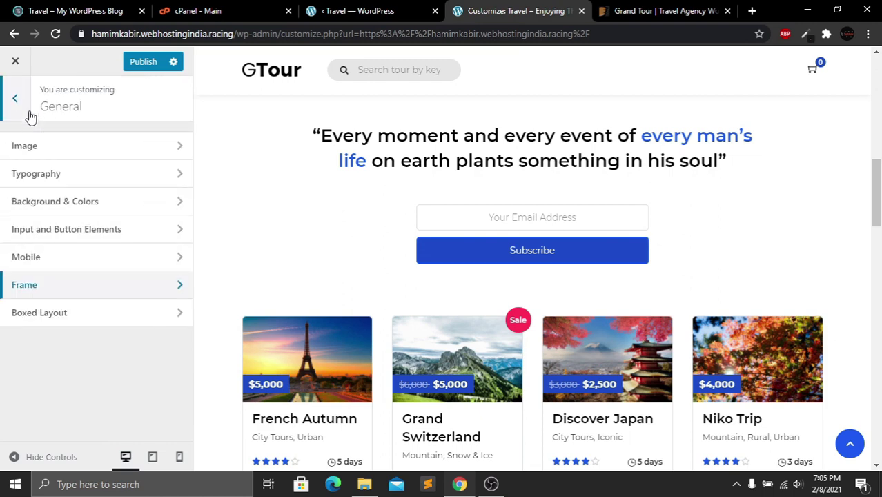
click(31, 312)
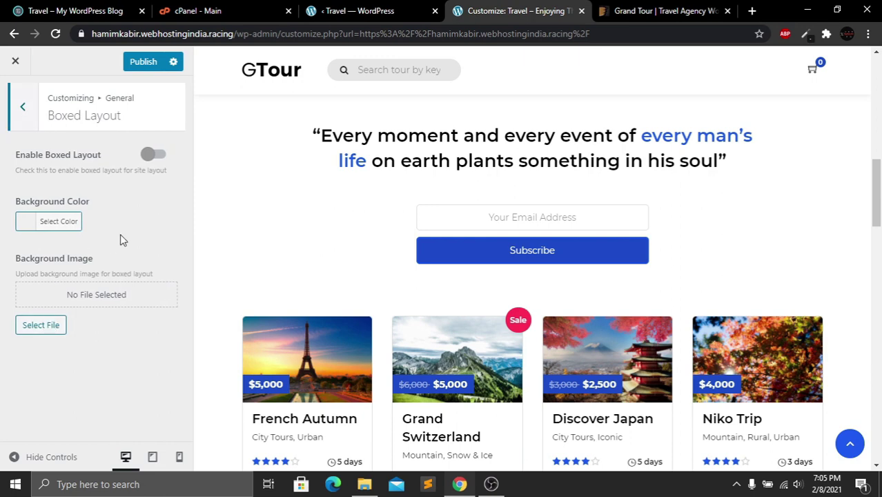
click(24, 117)
click(25, 116)
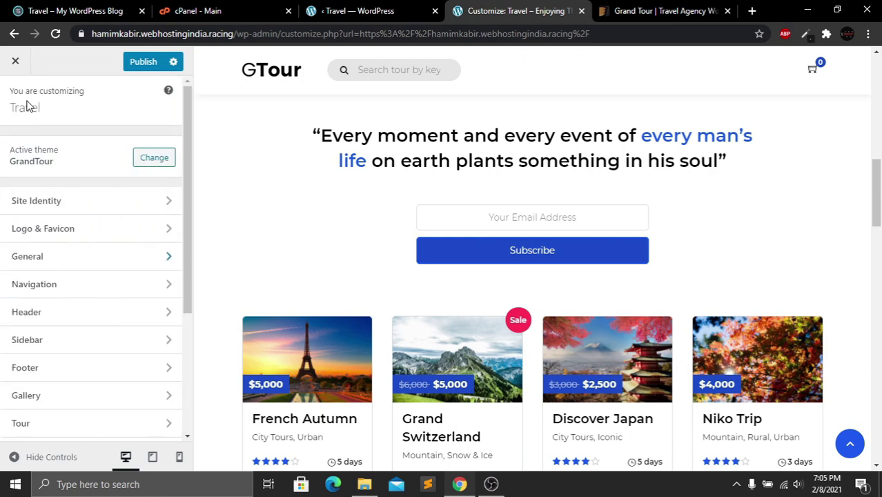
Open Navigation › General and keep the left-aligned menu with search bar
click(27, 287)
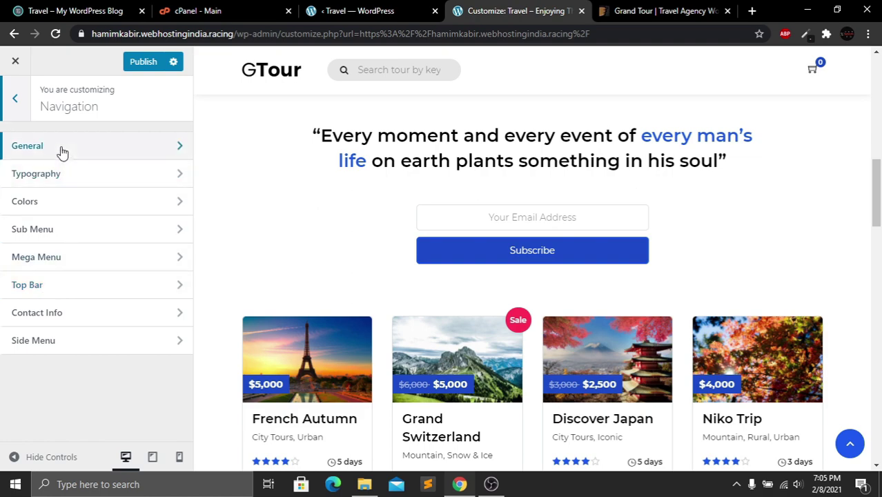
click(62, 151)
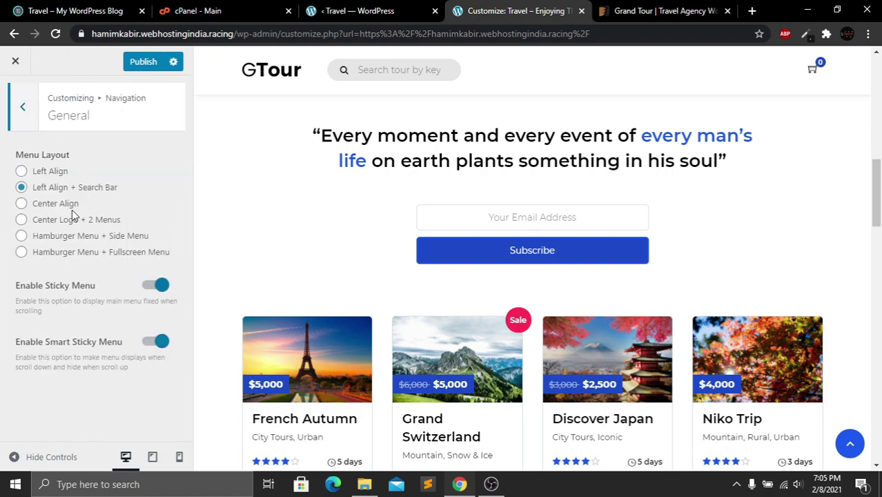
drag(877, 189, 881, 79)
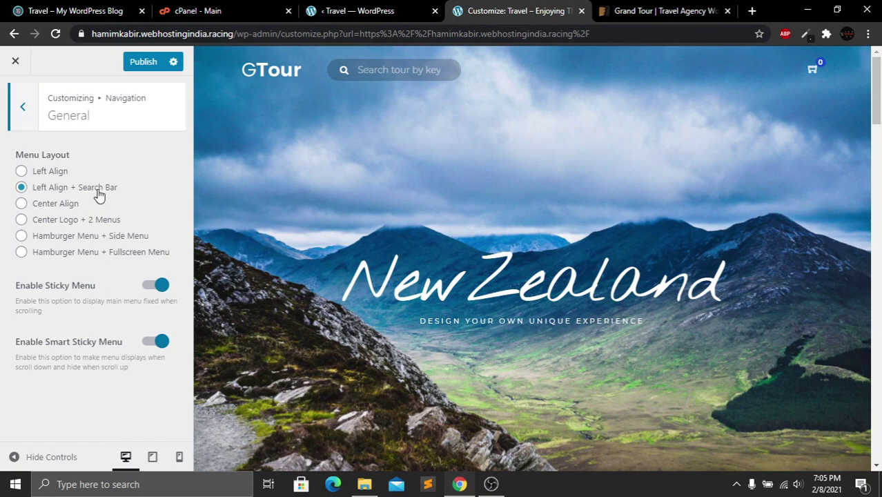
click(412, 68)
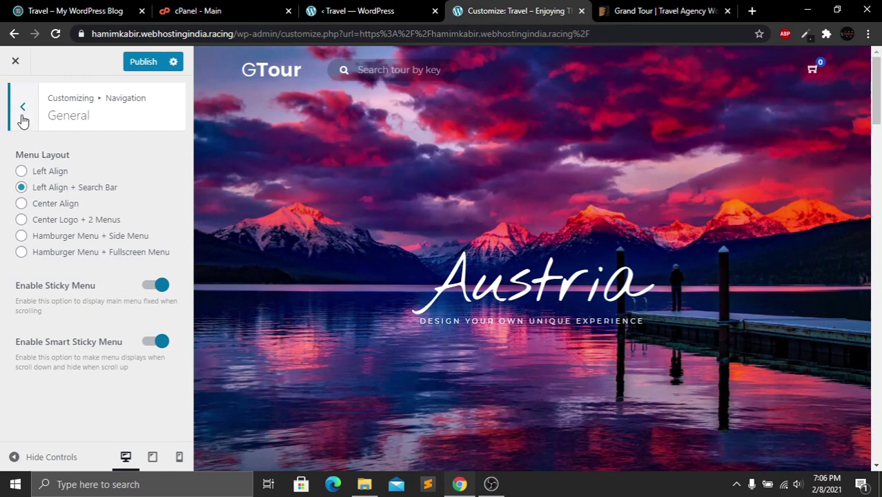
click(22, 109)
Review Navigation Typography: Montserrat menu font, size 14, padding 23, weight 500
click(52, 174)
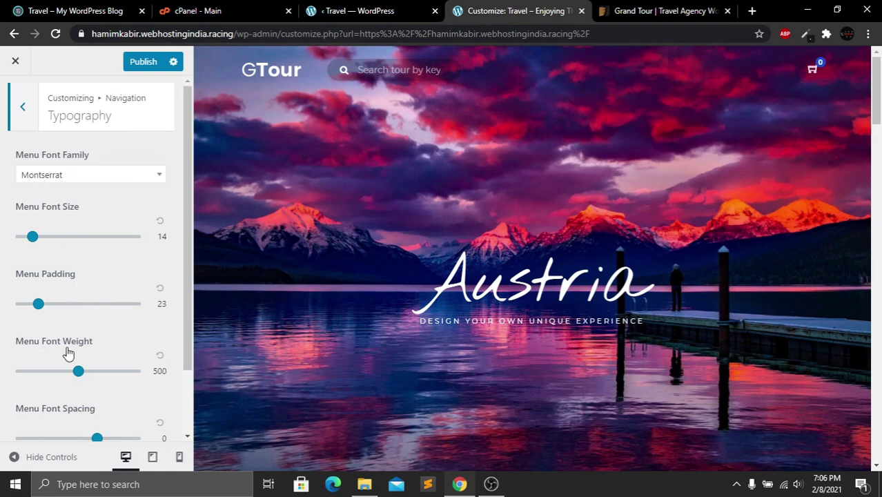
scroll(172, 280, down, 1)
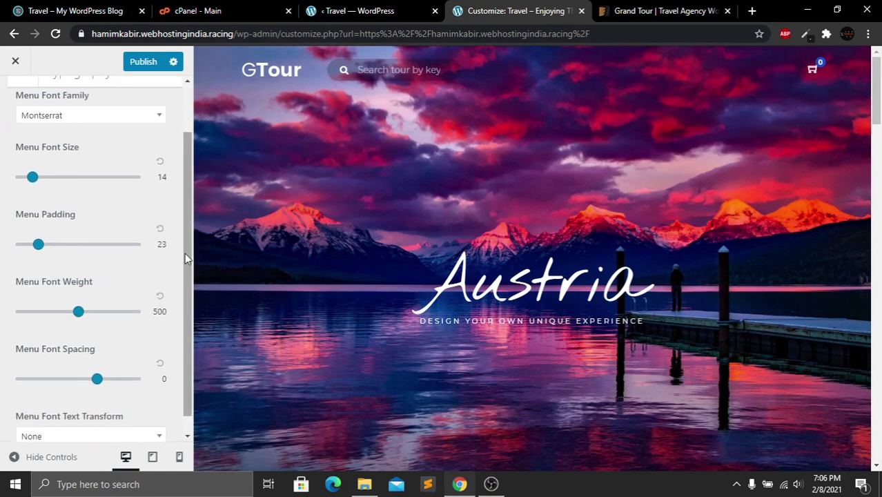
scroll(185, 252, up, 1)
click(22, 107)
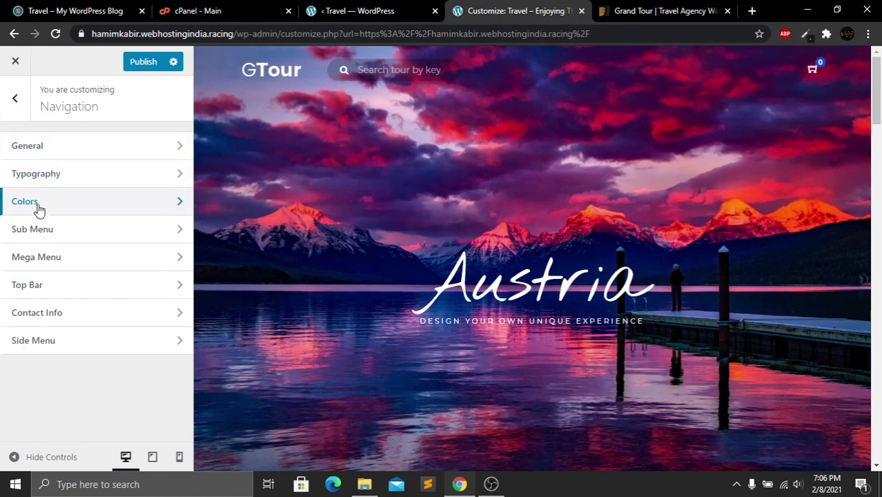
click(31, 201)
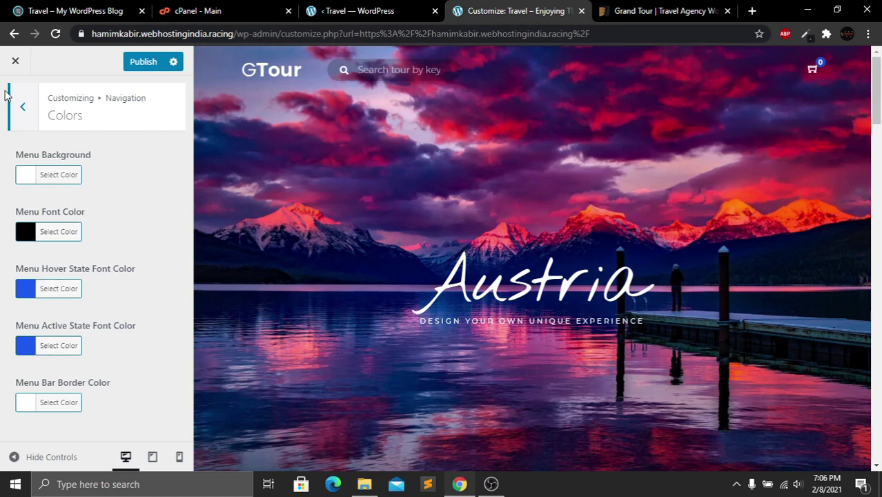
click(21, 109)
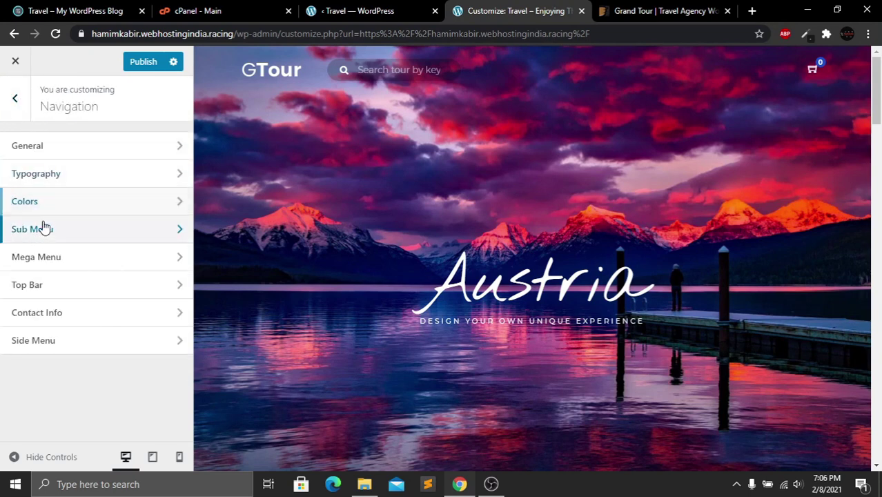
click(42, 230)
click(22, 113)
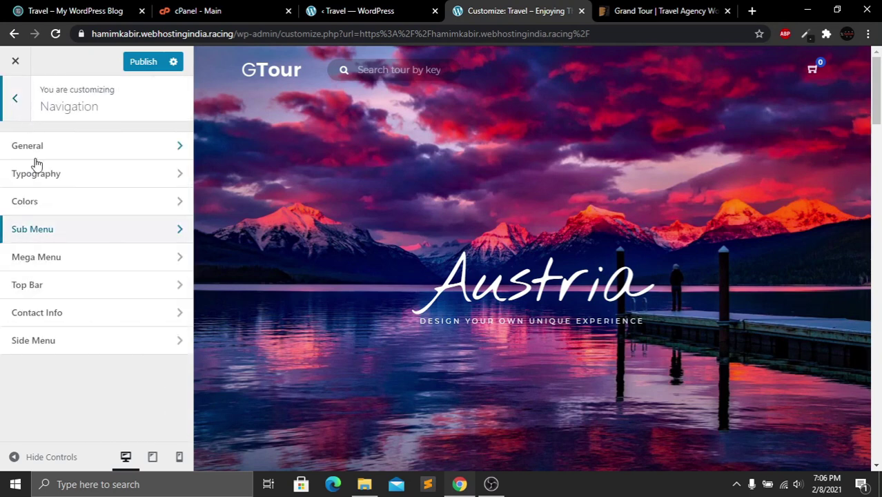
click(79, 289)
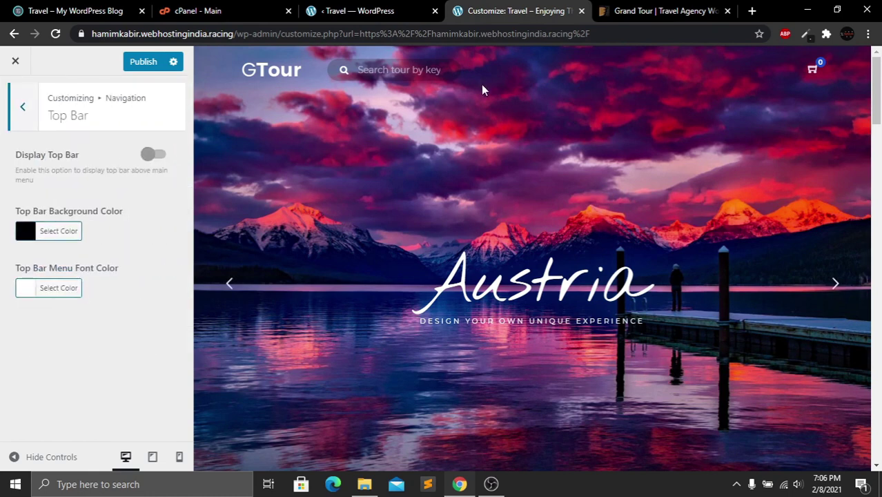
click(23, 105)
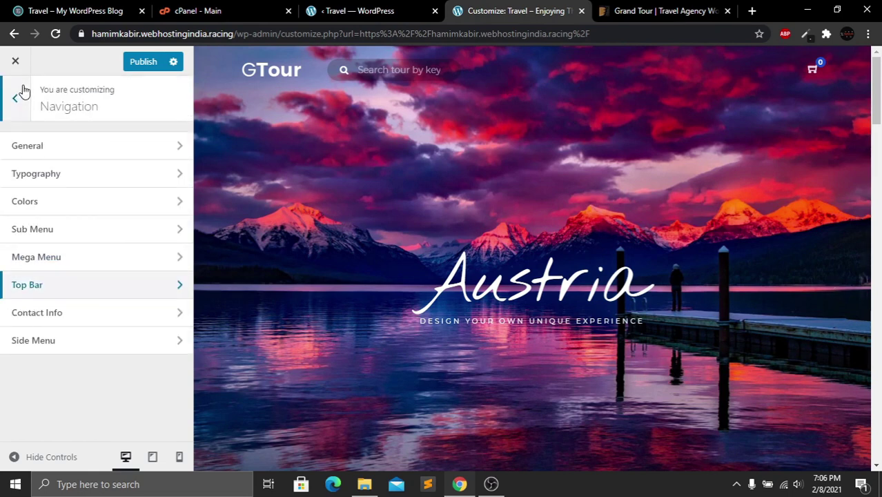
Replace the old Contact Info phone number with a new number
click(70, 319)
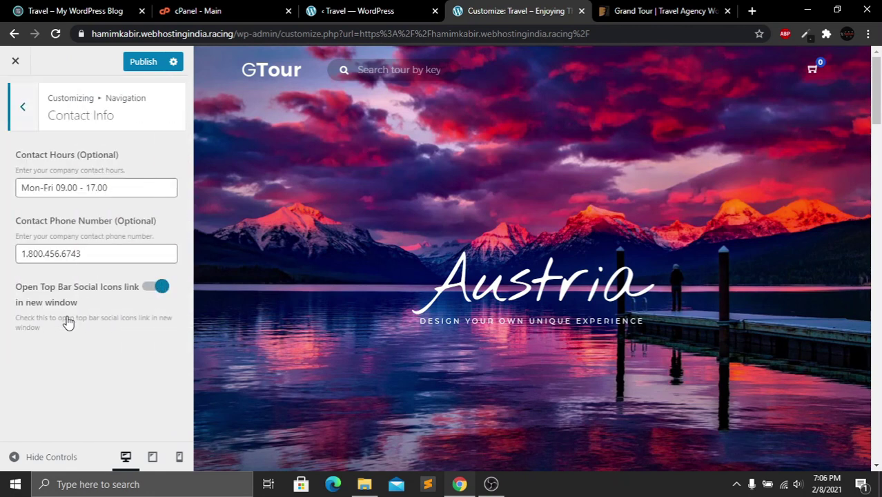
drag(114, 189, 10, 192)
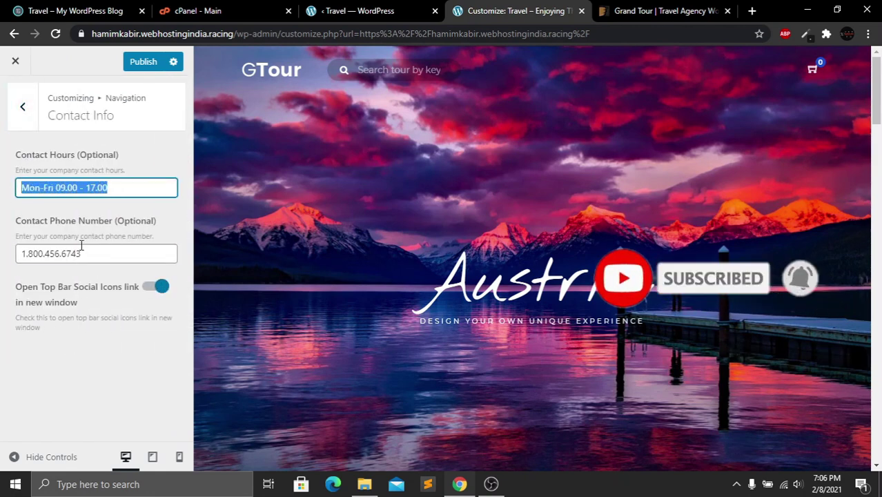
drag(82, 254, 17, 263)
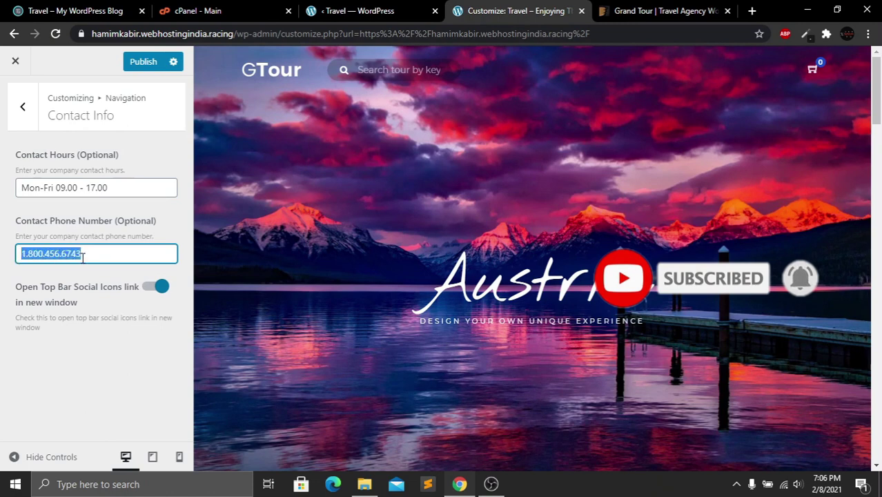
key(BackSpace)
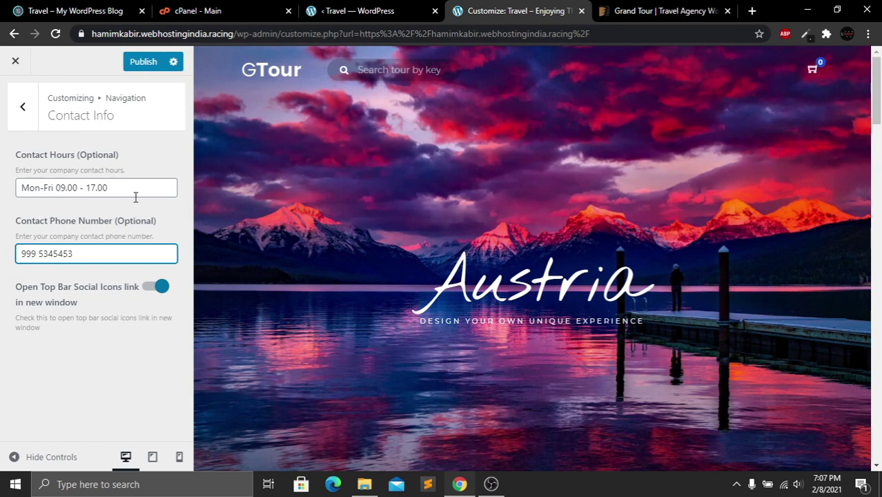
click(19, 107)
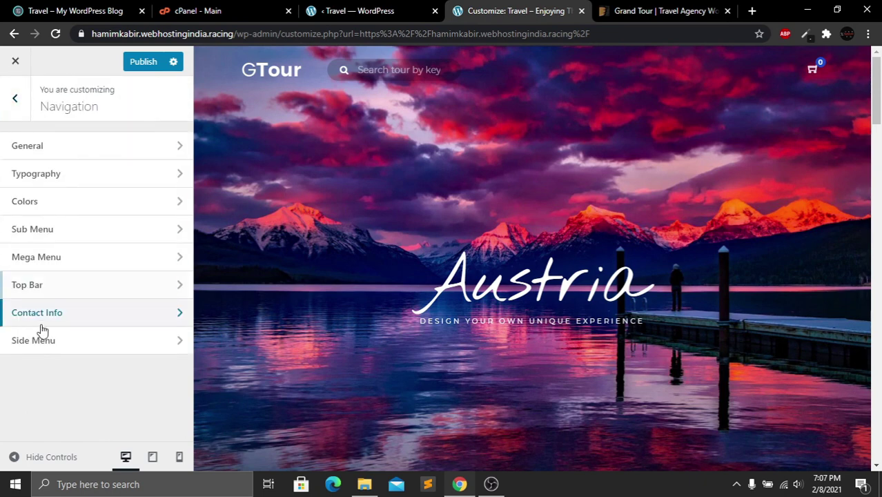
Look over the Side Menu settings, then return to the main Customizer sections
click(48, 348)
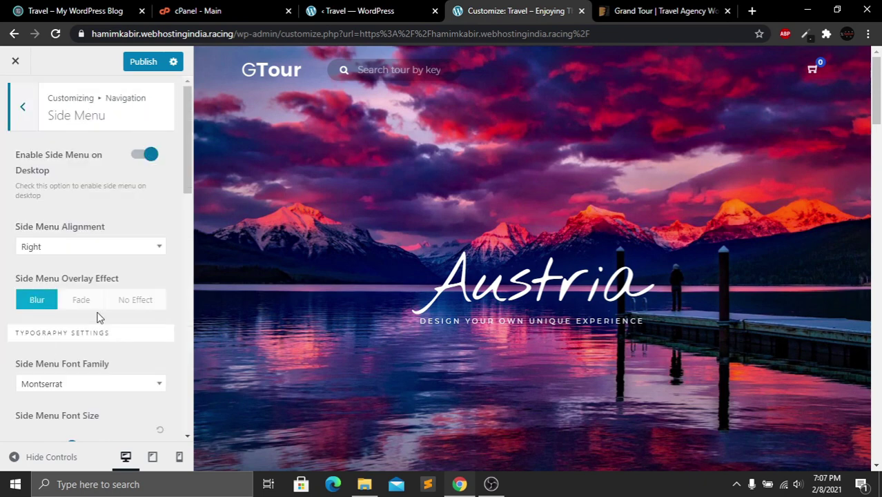
click(22, 109)
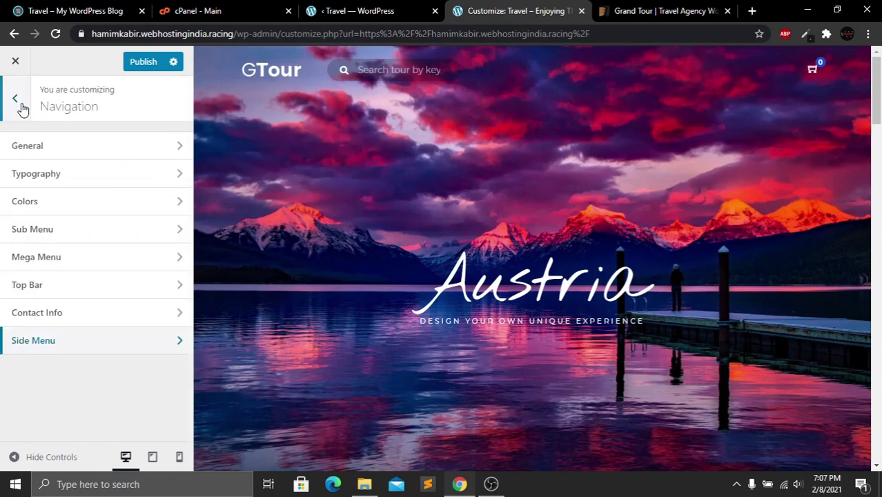
click(22, 108)
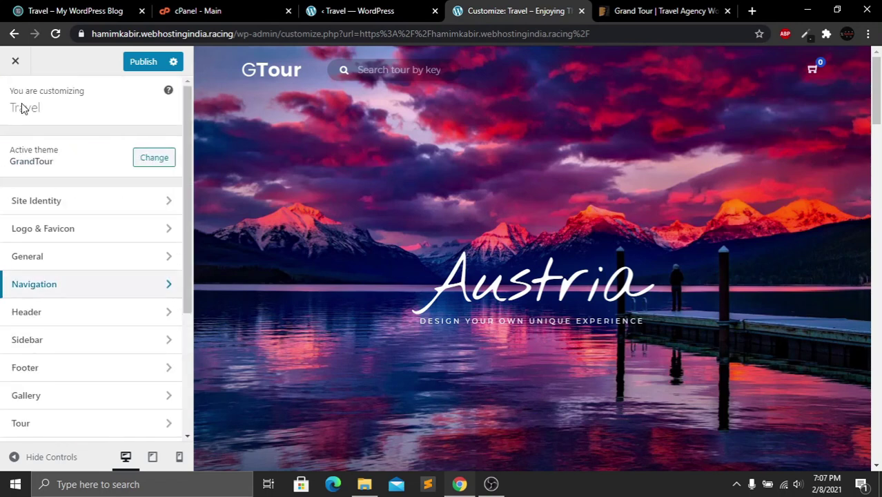
Set the Page Title Background Image Height to 600 under Header › Background
click(63, 315)
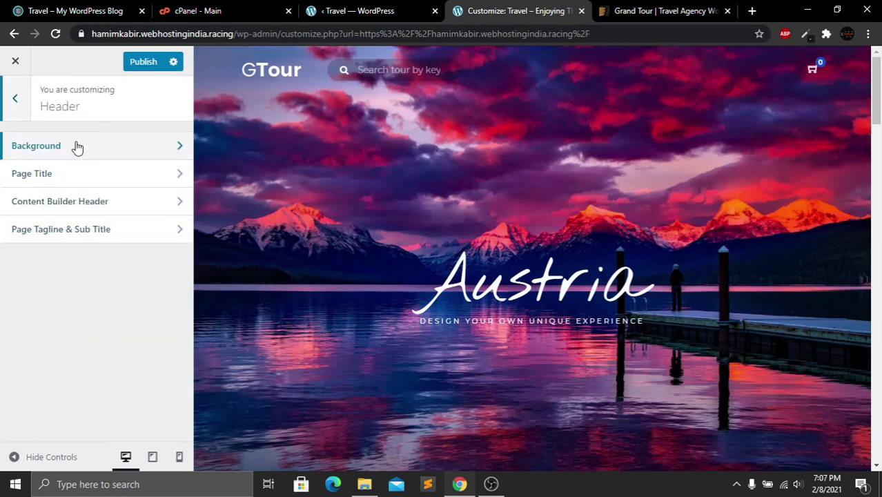
click(114, 159)
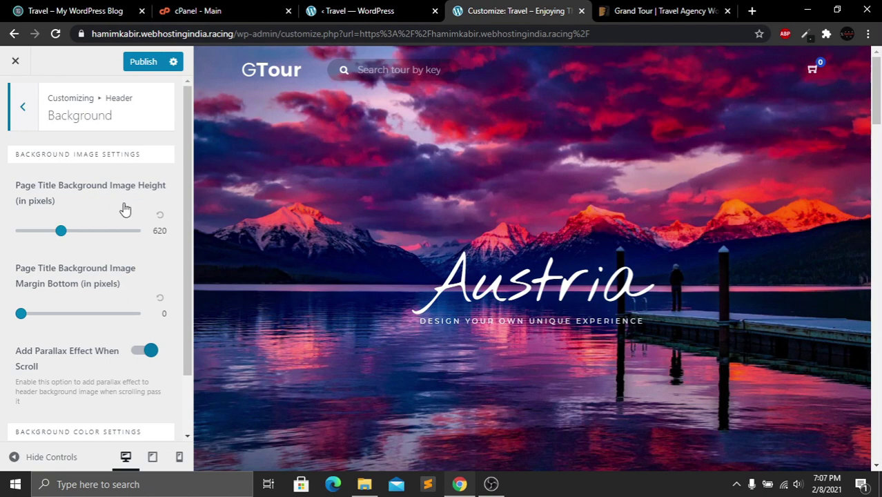
mouse_move(61, 231)
mouse_down()
mouse_move(39, 231)
mouse_move(75, 231)
mouse_move(58, 231)
mouse_up()
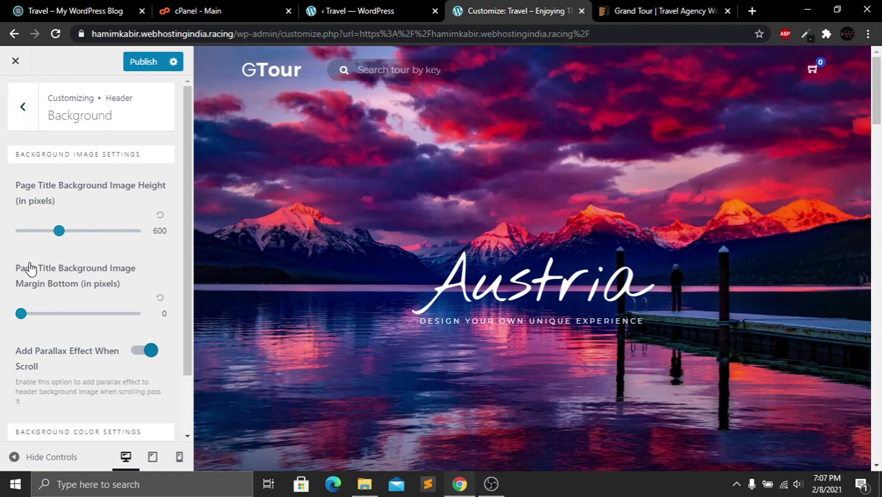
scroll(76, 386, down, 1)
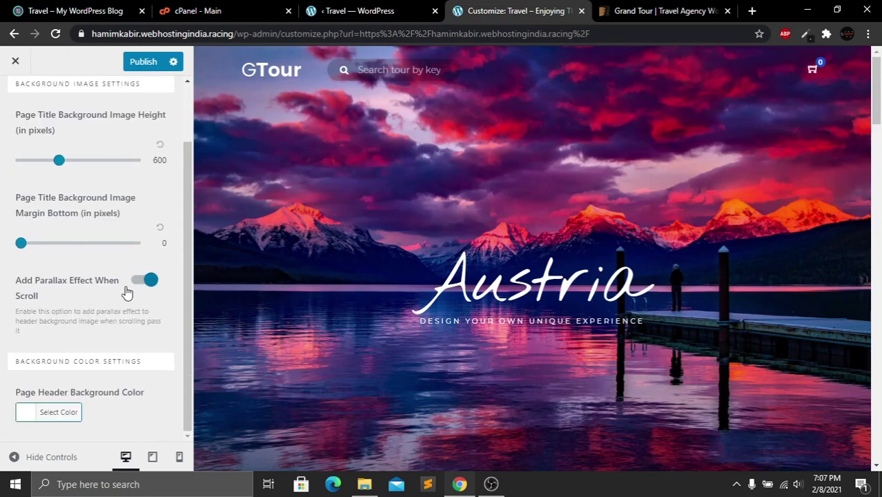
mouse_move(880, 104)
mouse_down()
mouse_move(880, 143)
mouse_move(881, 101)
mouse_up()
scroll(77, 331, up, 1)
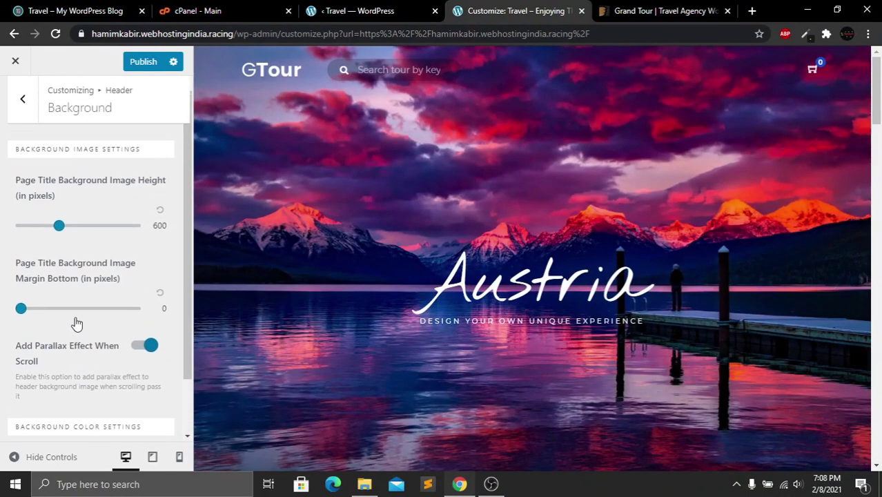
click(17, 99)
Review the Page Title, Content Builder Header and Page Tagline settings without changes
click(47, 173)
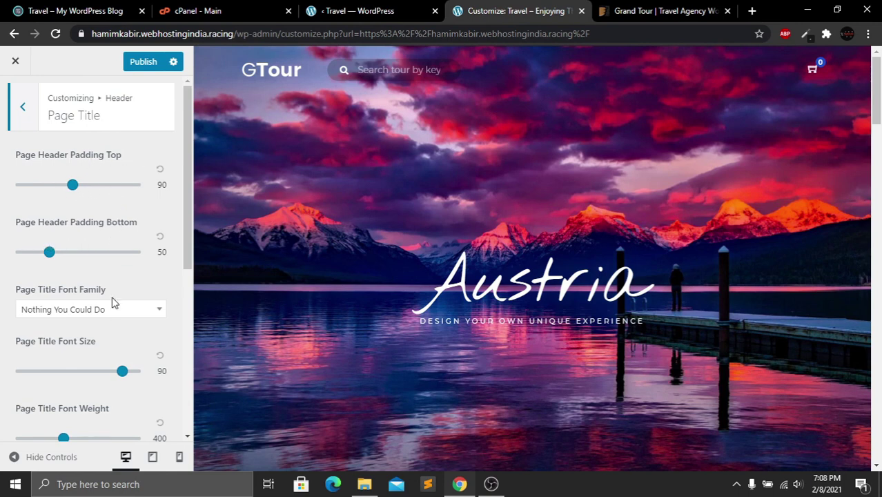
scroll(83, 371, down, 1)
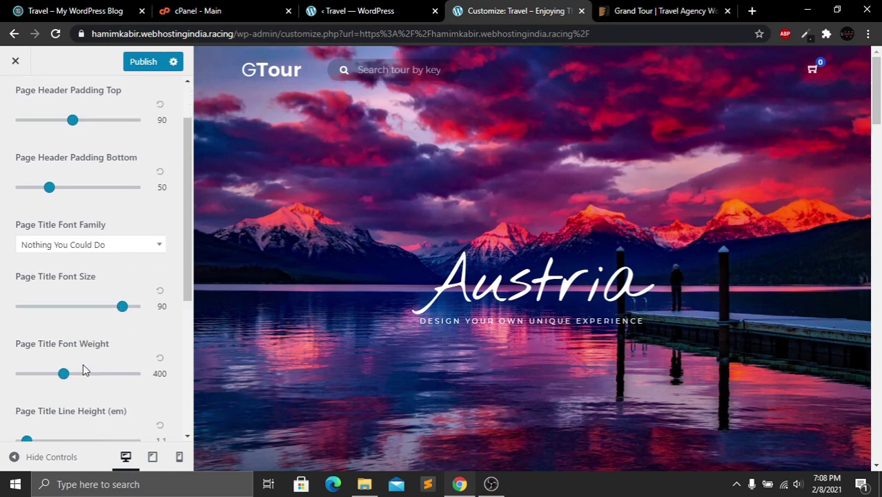
scroll(61, 145, down, 3)
scroll(42, 122, up, 4)
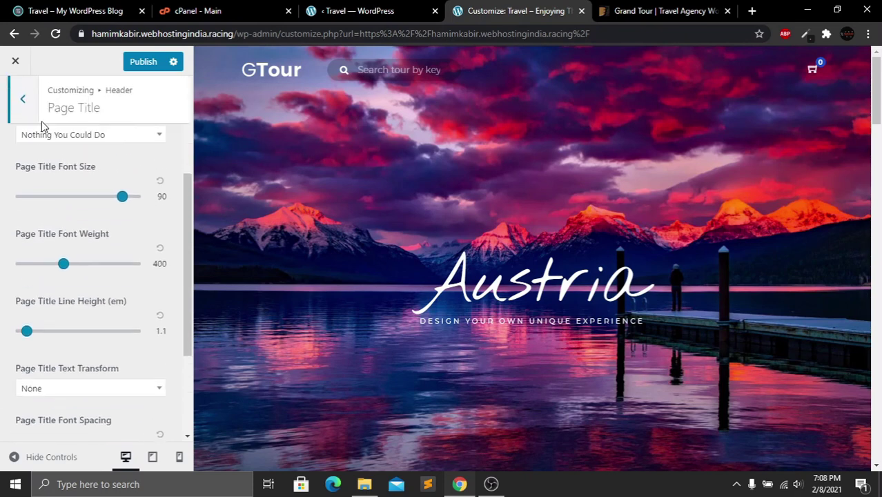
click(23, 119)
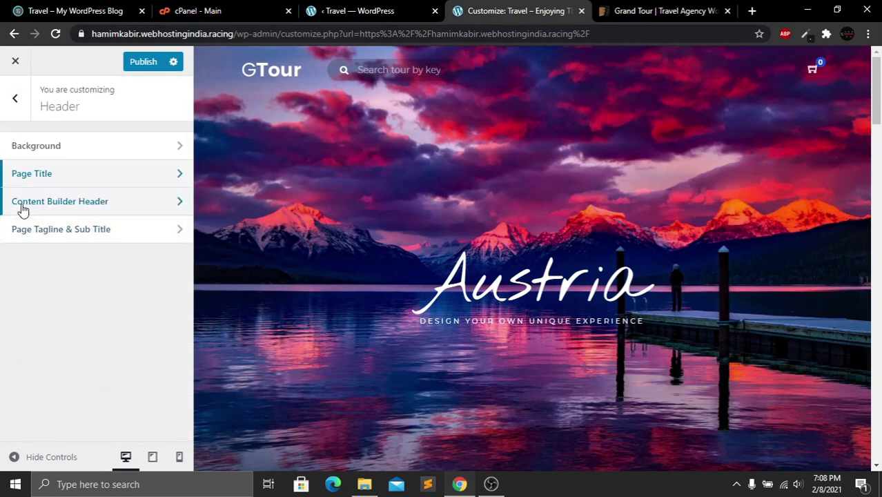
click(109, 204)
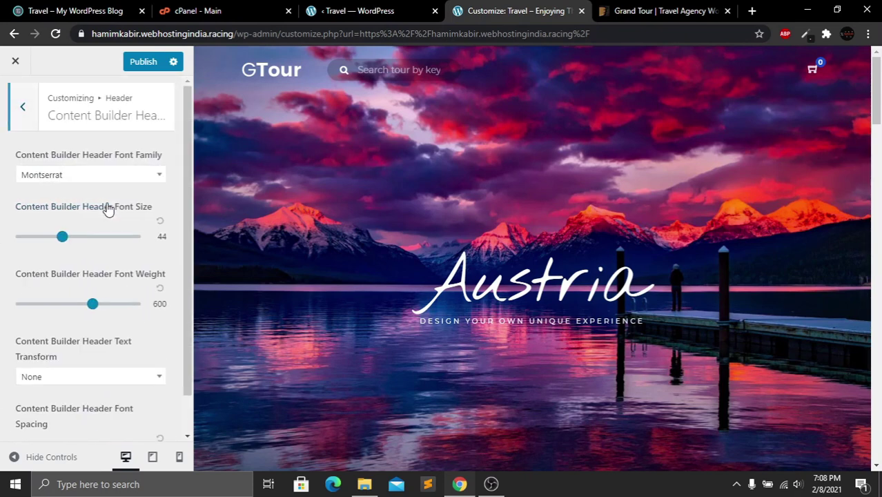
click(23, 107)
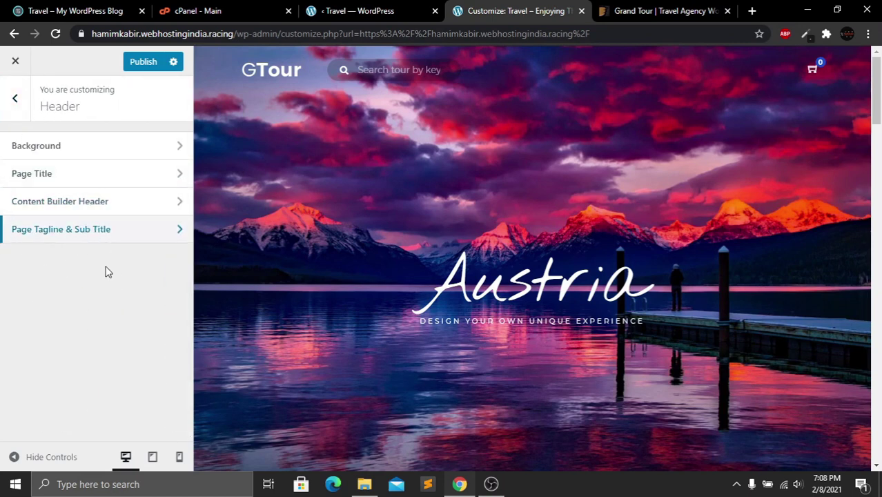
click(113, 234)
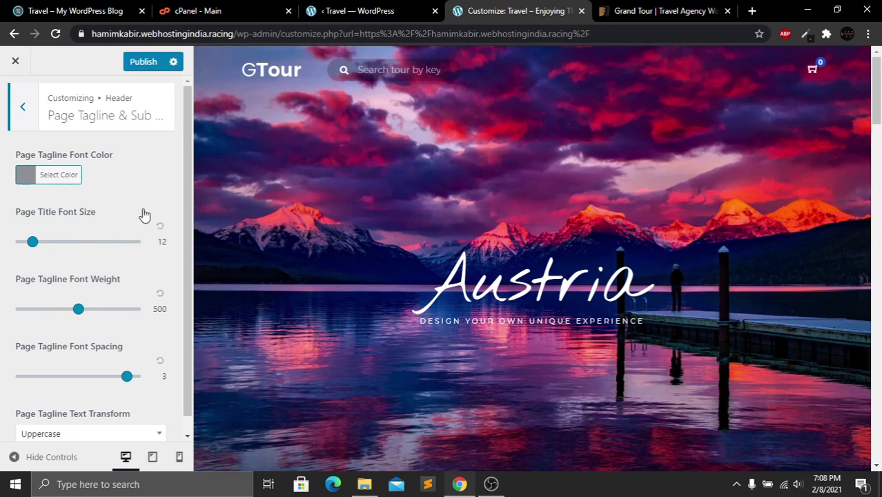
click(23, 109)
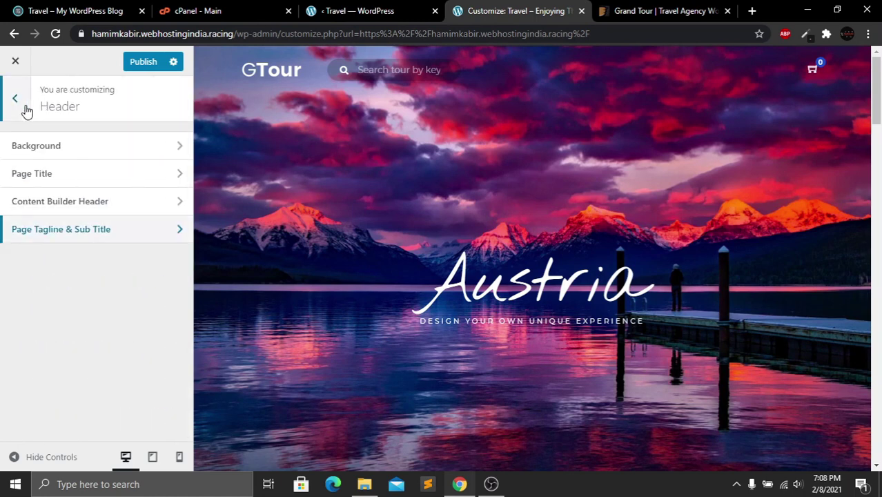
click(27, 111)
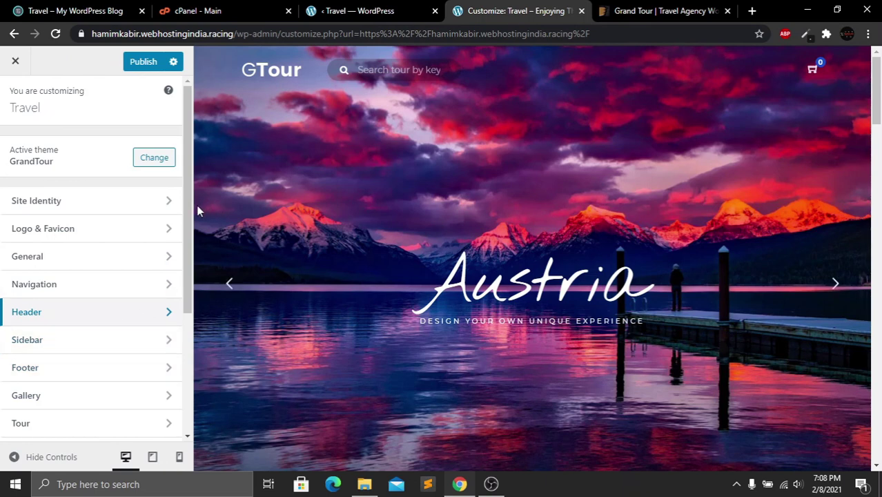
Review the Footer section's General and Colors settings
drag(192, 241, 179, 347)
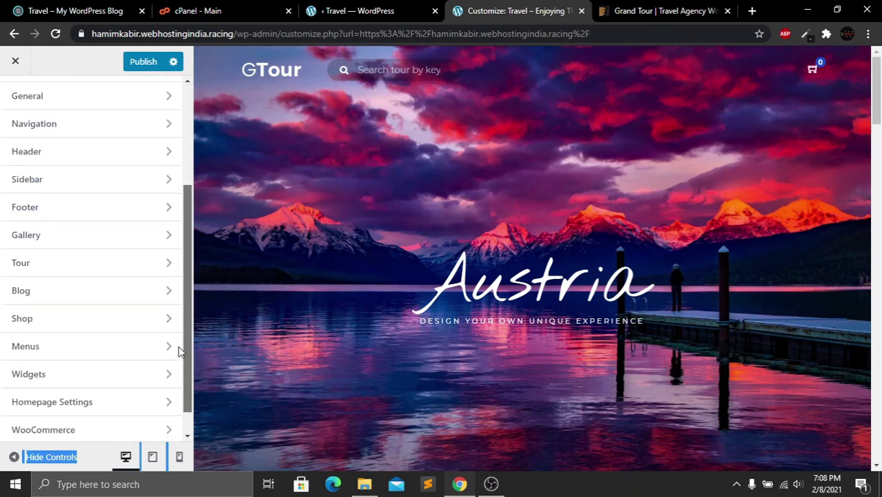
click(53, 216)
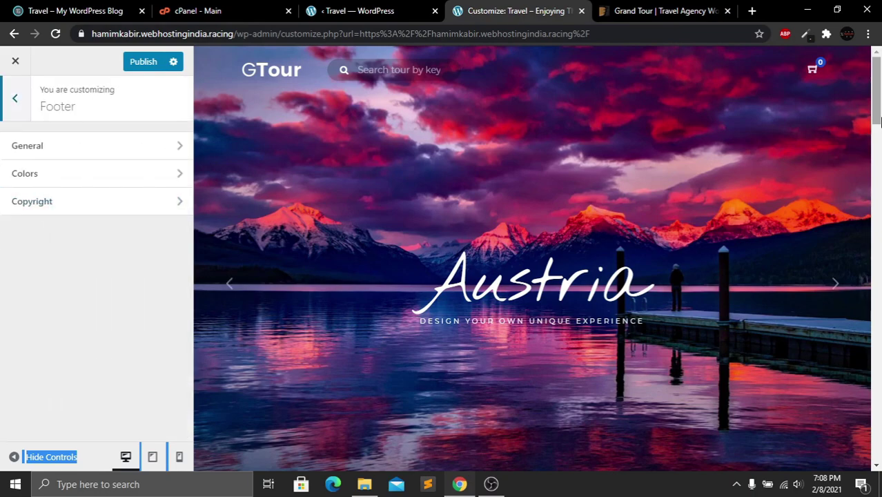
drag(877, 97, 878, 456)
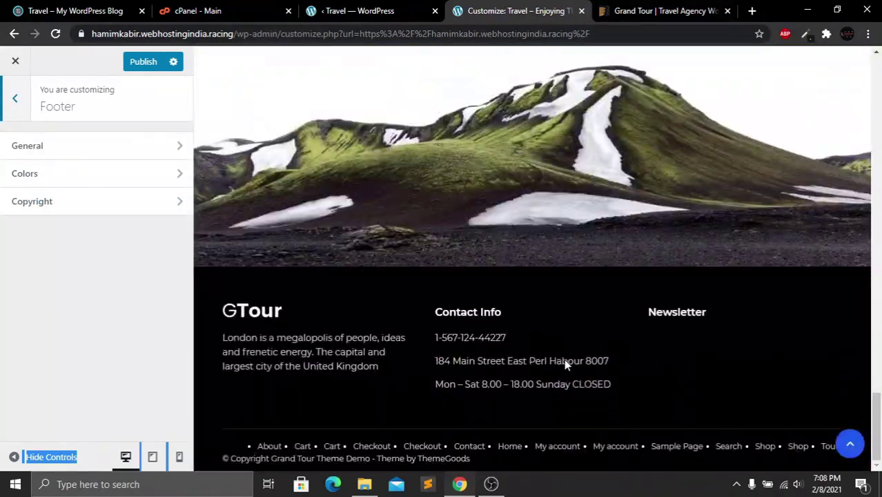
click(88, 147)
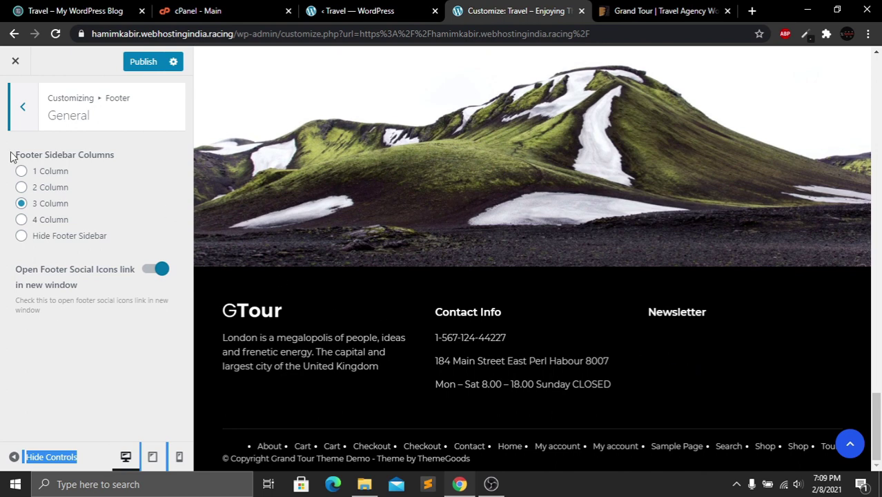
click(14, 112)
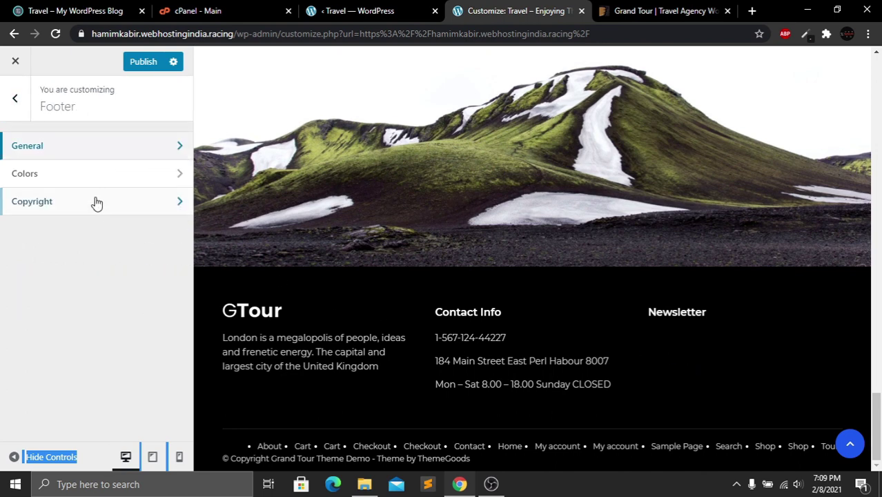
click(97, 176)
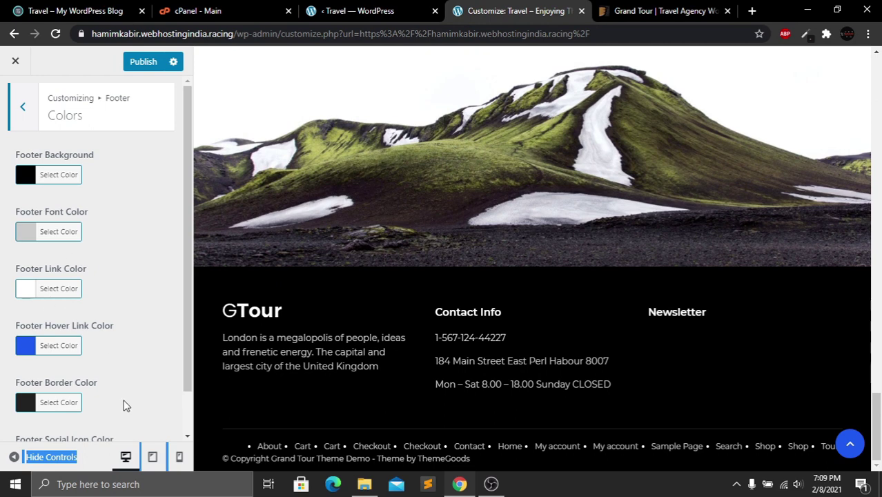
drag(192, 261, 170, 218)
click(168, 321)
click(28, 114)
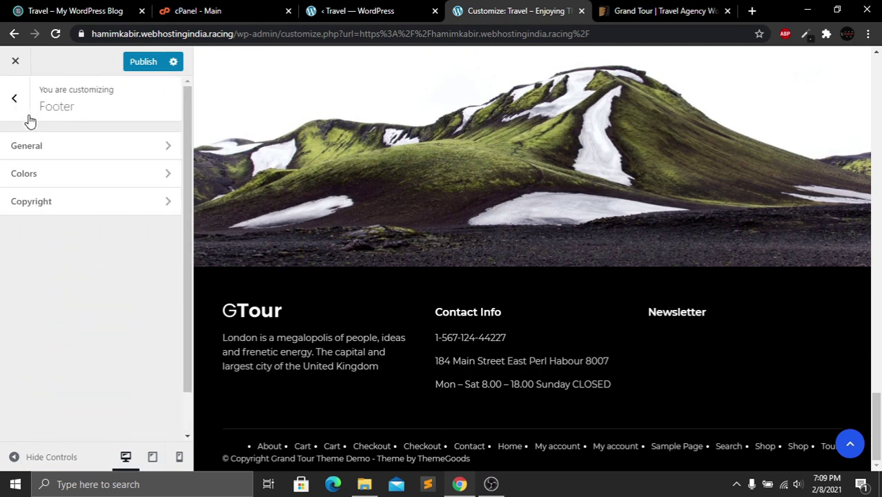
Set Copyright Right Area Content to Social Icons instead of the Footer Menu
click(64, 207)
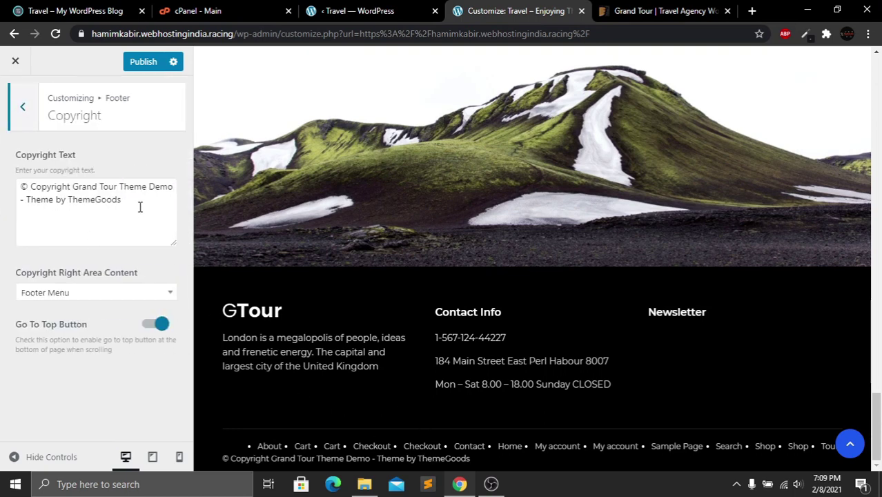
drag(122, 200, 38, 187)
click(57, 200)
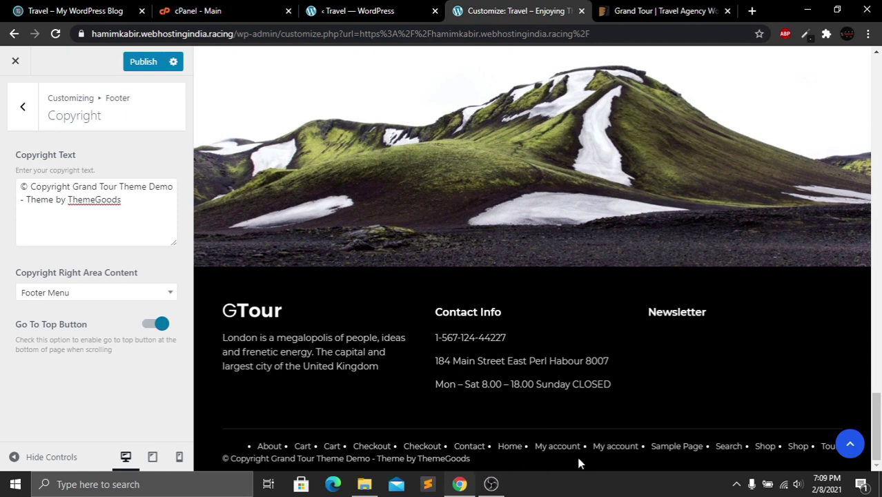
click(173, 294)
click(72, 343)
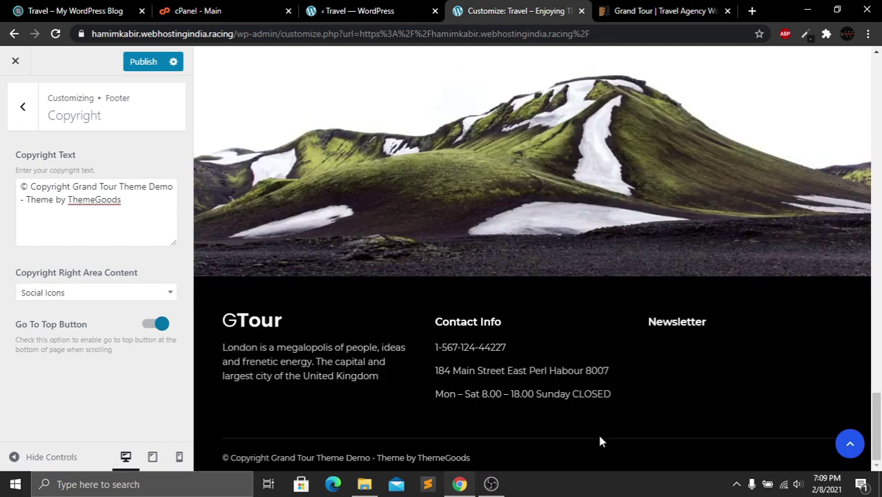
click(23, 109)
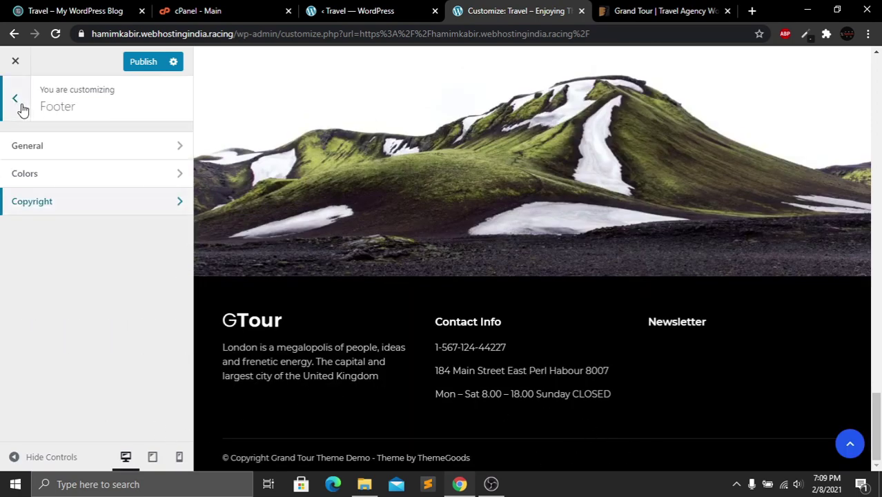
click(19, 109)
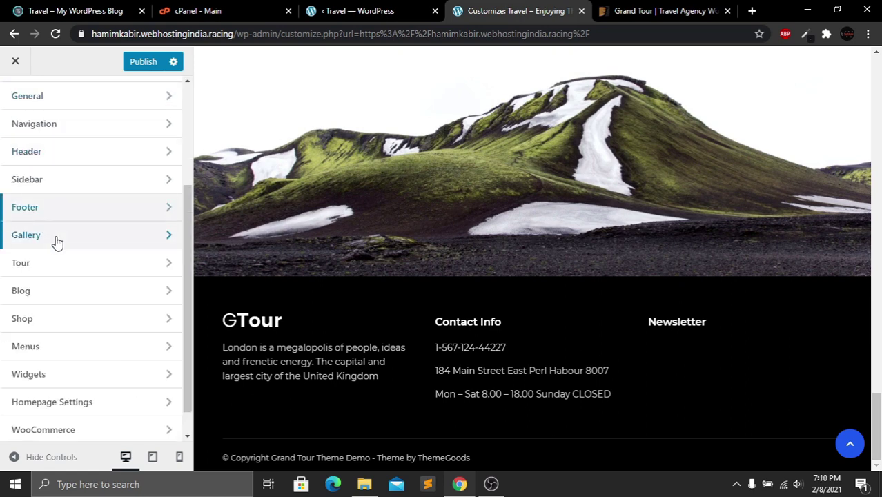
Glance at Gallery, then review Tour's General and Single Tour Page settings
click(58, 241)
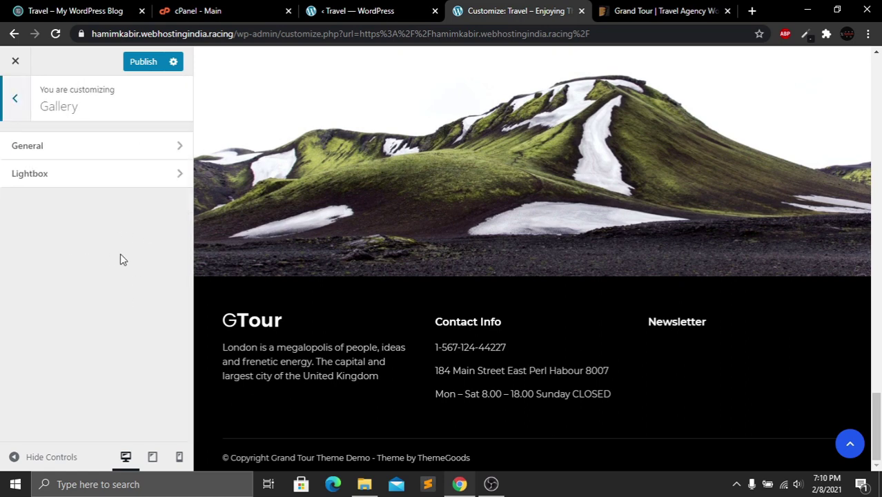
click(23, 111)
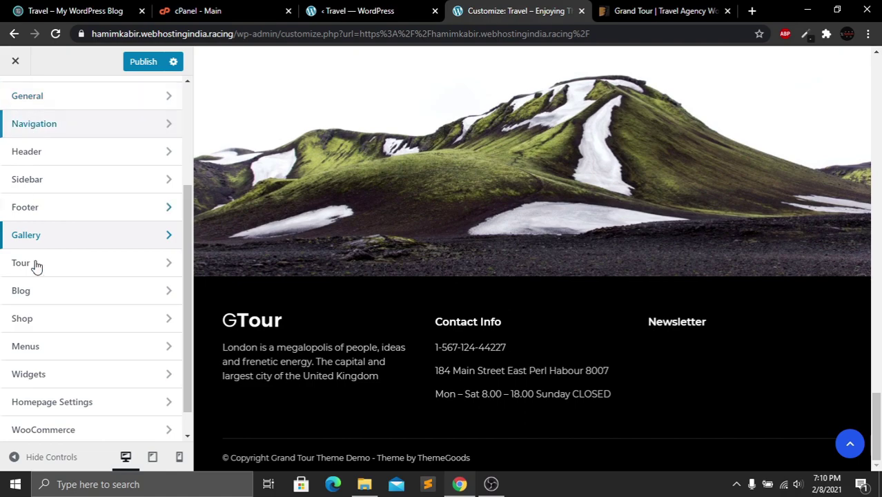
click(72, 265)
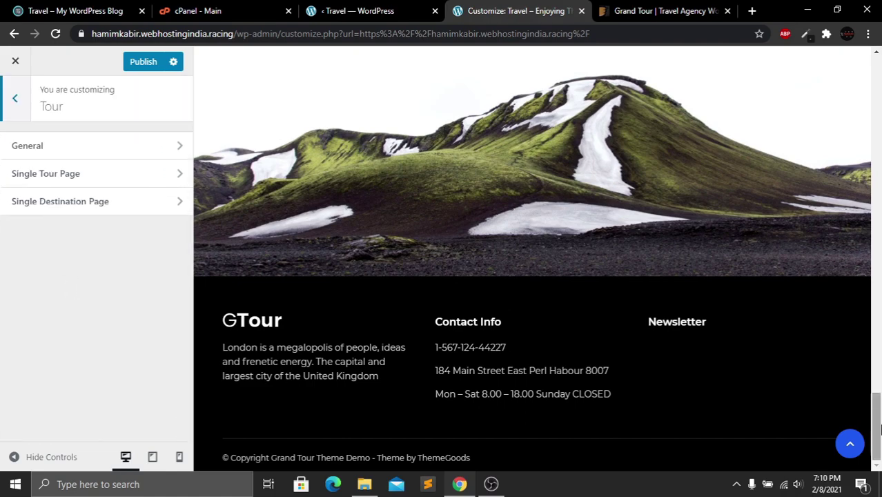
drag(879, 430, 877, 168)
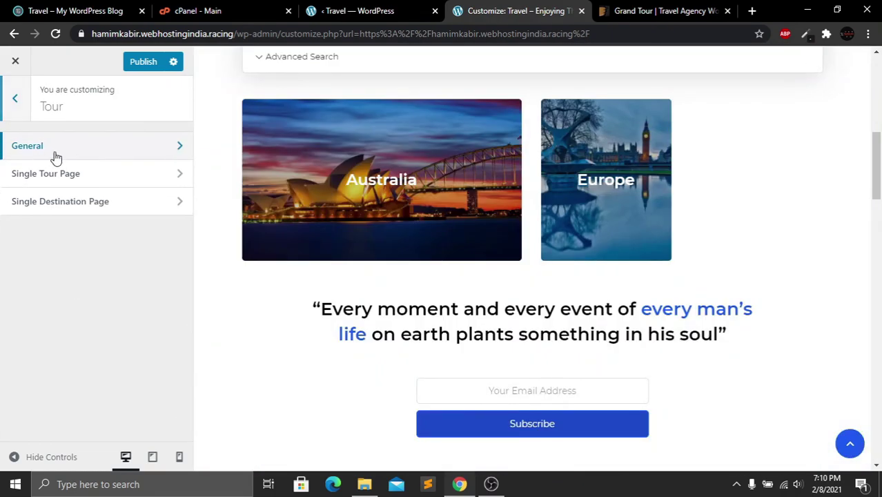
click(56, 156)
click(22, 107)
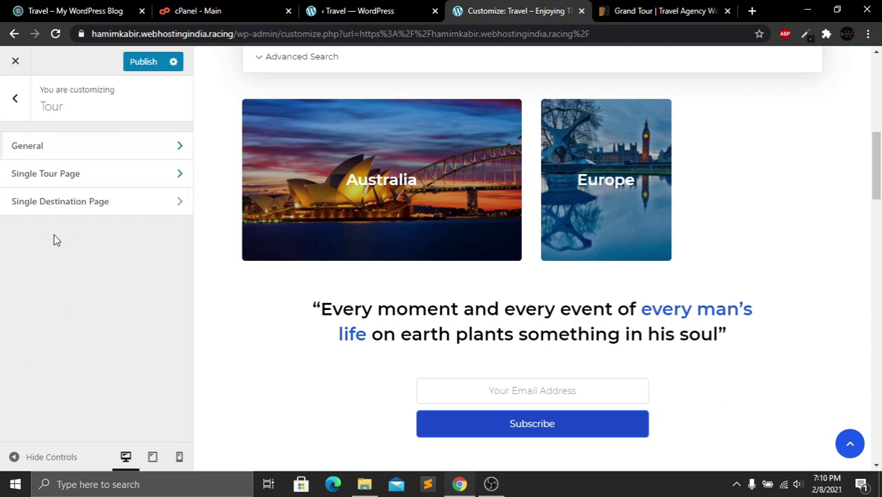
click(92, 180)
click(21, 110)
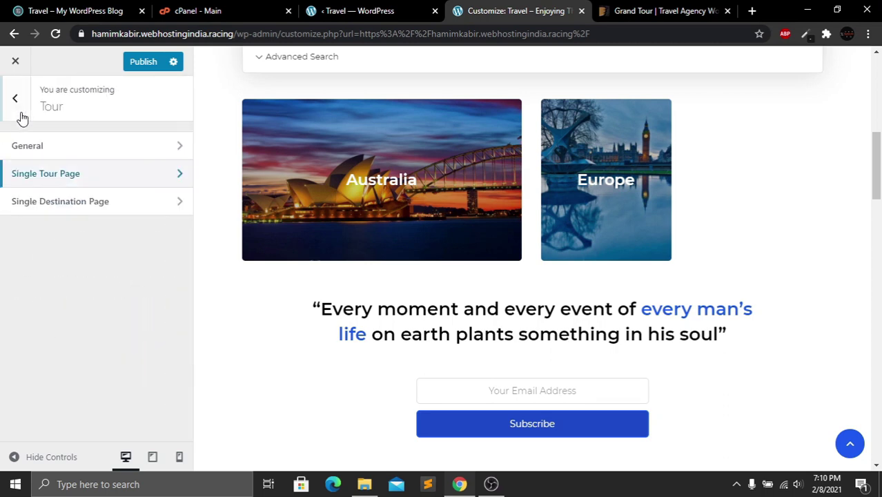
click(15, 100)
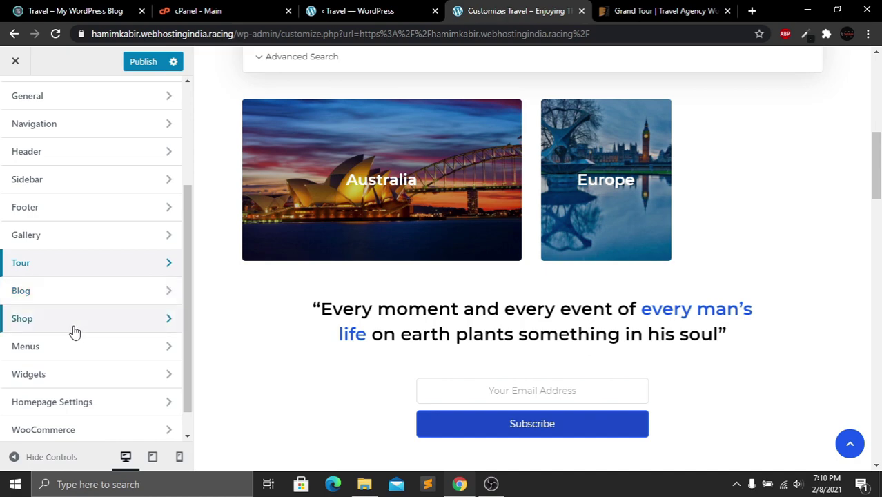
Assign the Main Menu to the Primary Menu location
click(95, 350)
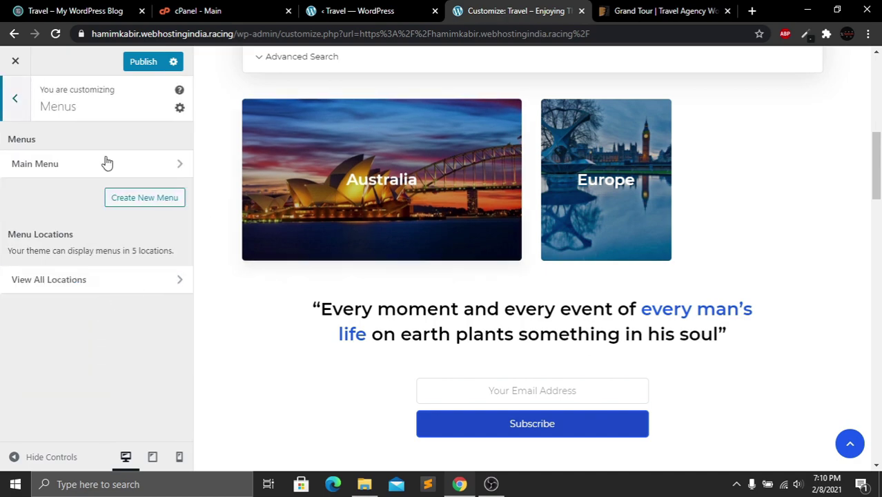
scroll(539, 104, up, 10)
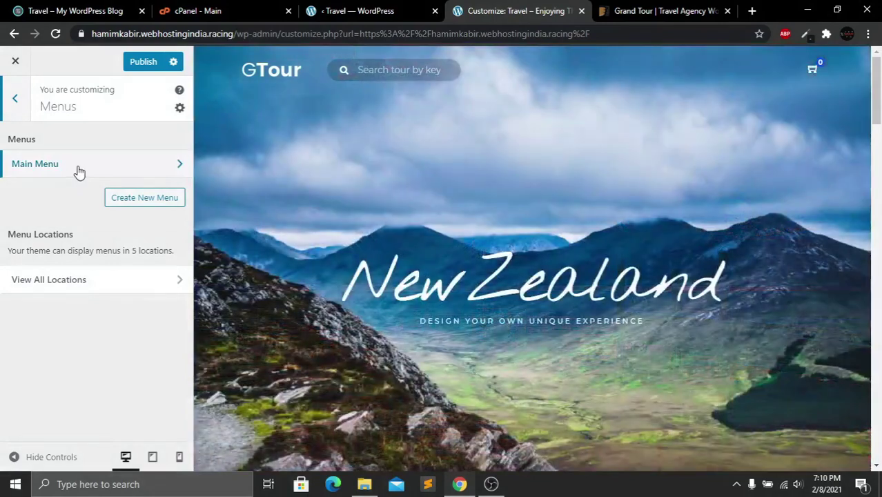
click(79, 171)
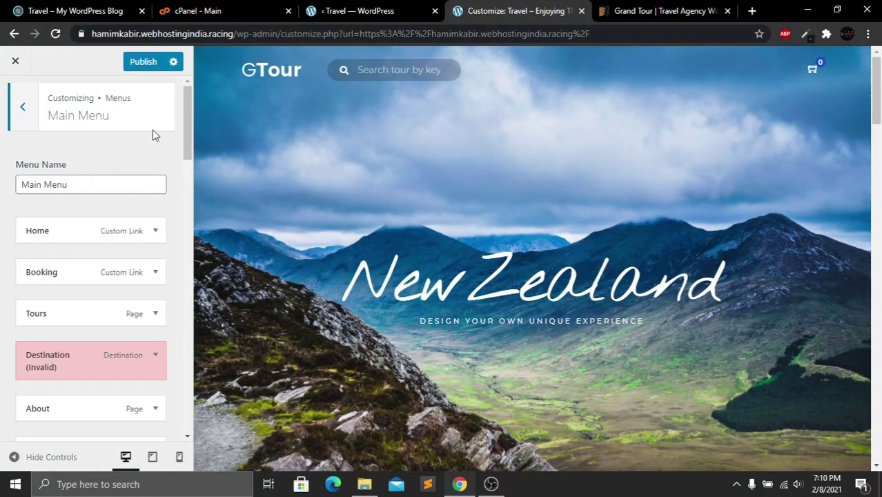
drag(184, 123, 181, 366)
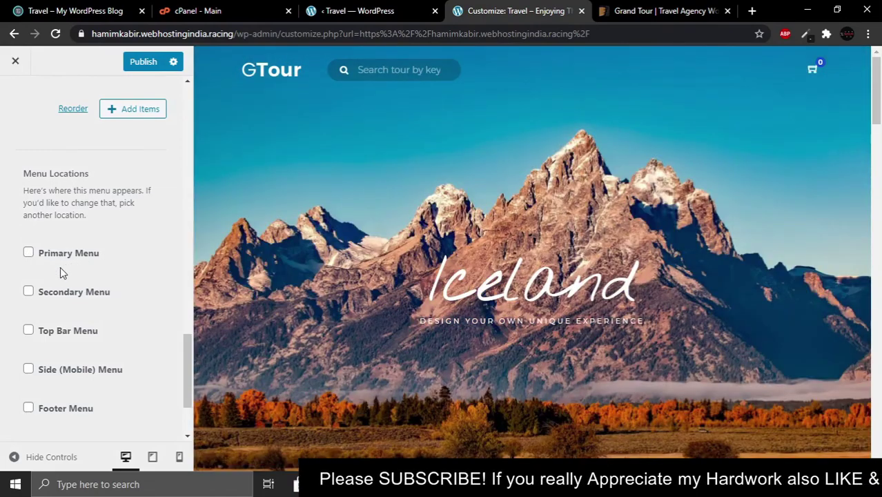
click(28, 253)
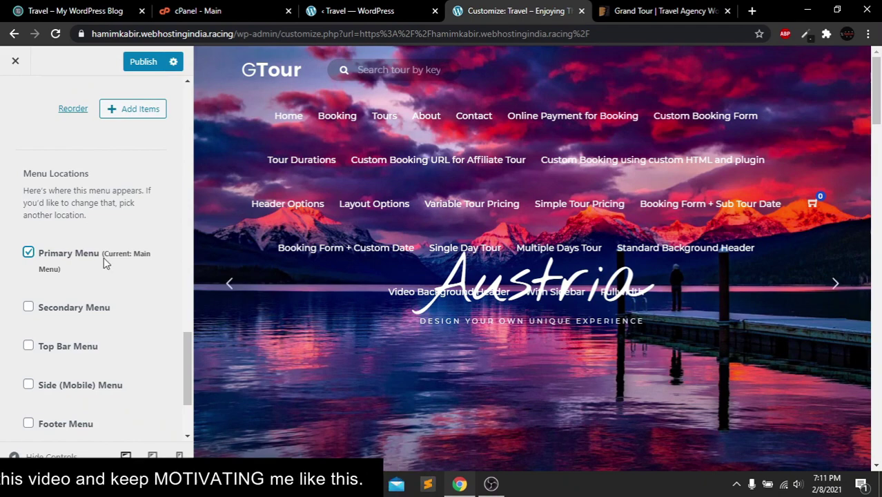
drag(184, 360, 181, 116)
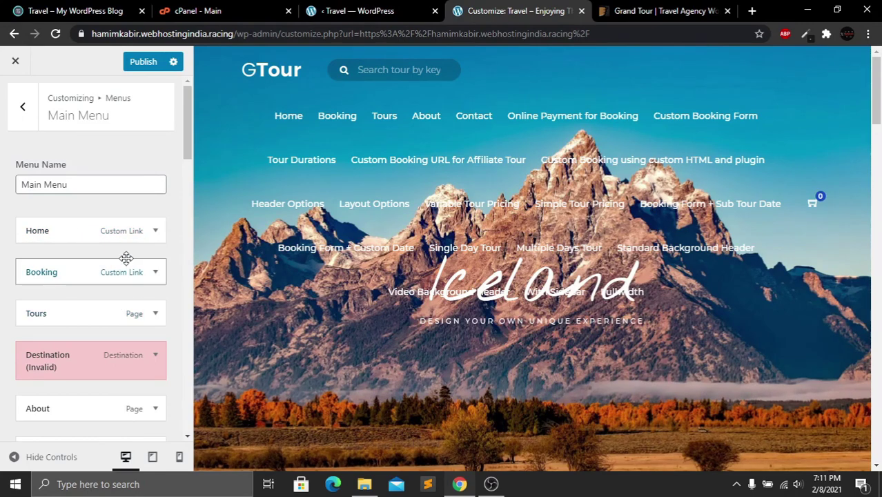
Replace the Home menu item's URL with the site's own address from the address bar
click(127, 236)
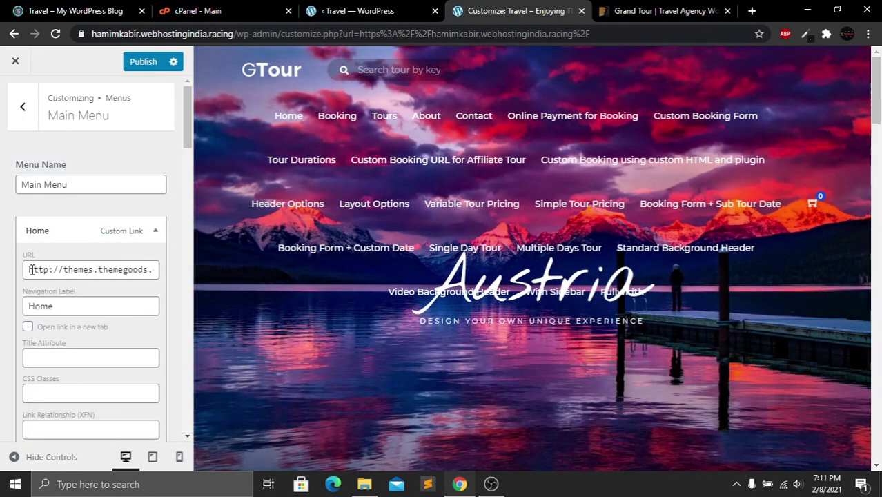
drag(31, 270, 69, 274)
drag(147, 271, 158, 272)
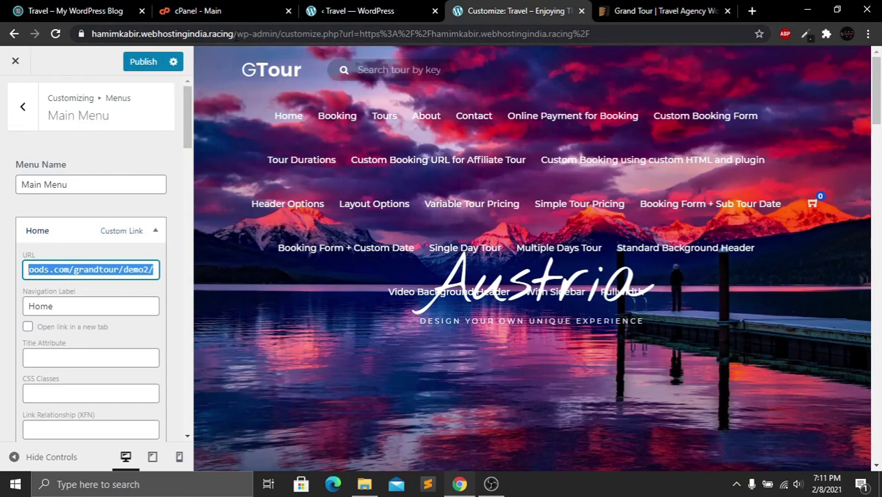
drag(237, 34, 87, 44)
key(ctrl+c)
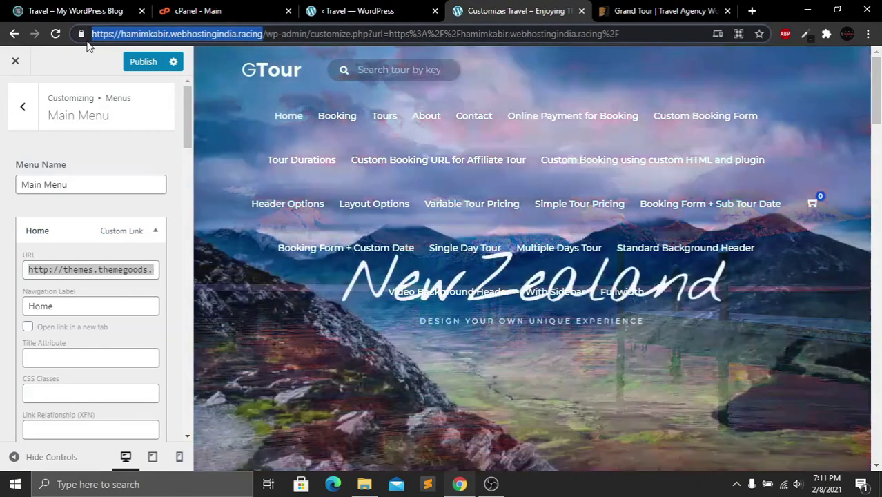
triple_click(80, 270)
key(ctrl+v)
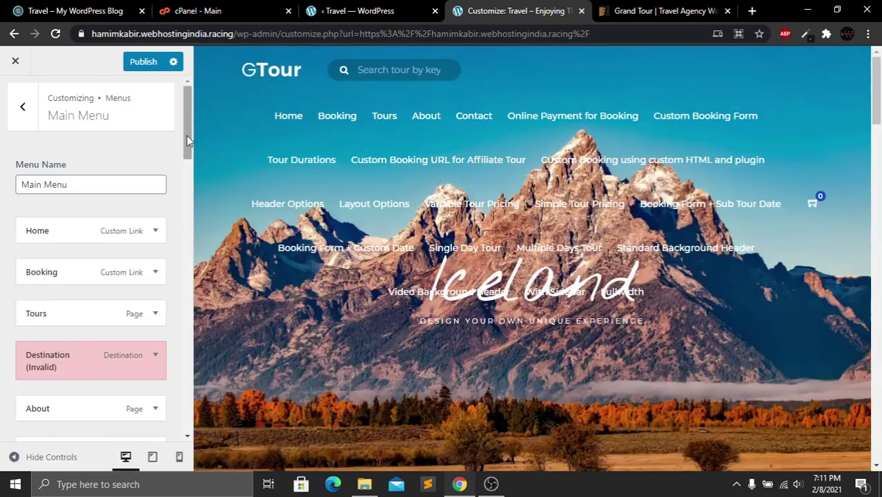
drag(189, 135, 191, 153)
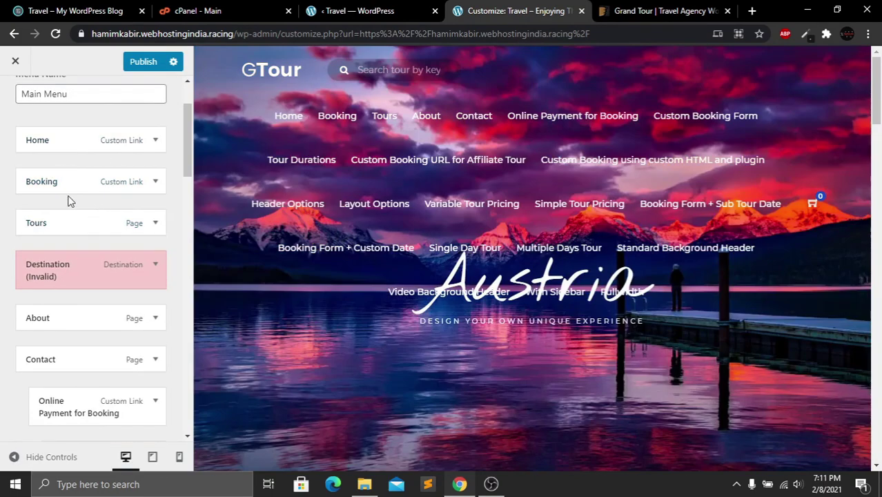
Remove the Booking item from the Main Menu
click(155, 181)
scroll(114, 339, down, 2)
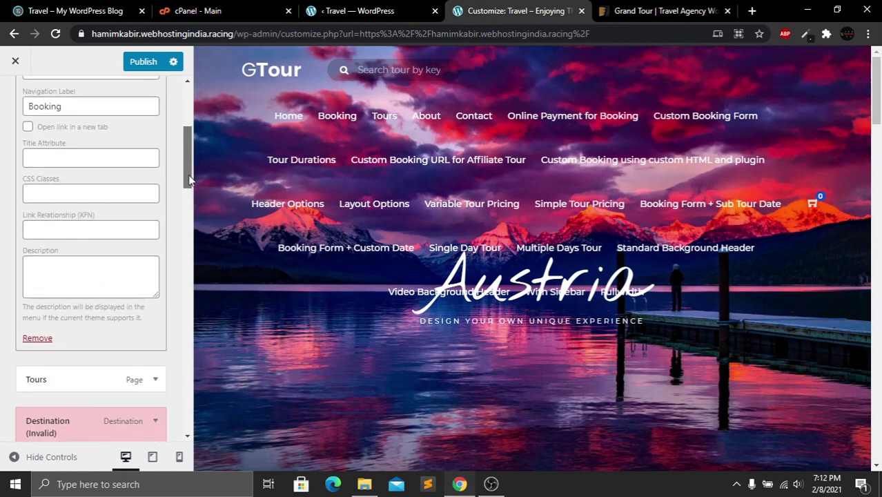
click(37, 339)
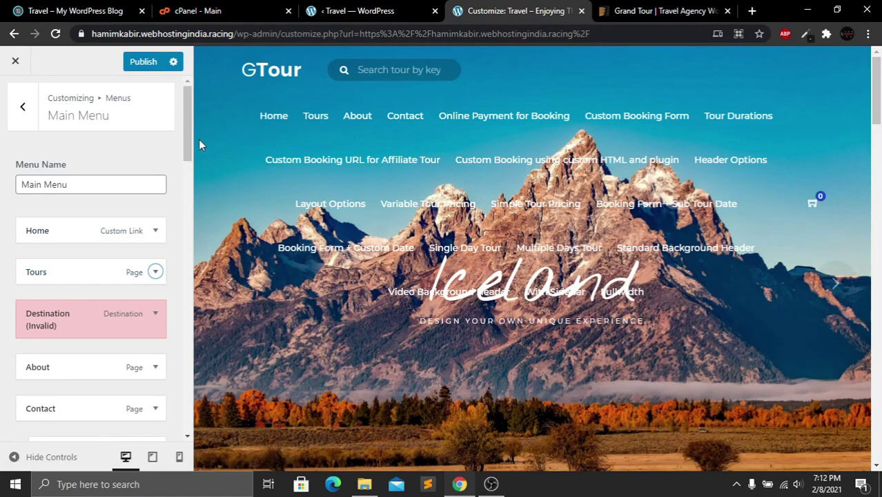
Remove the invalid Destination item from the Main Menu
drag(193, 136, 185, 159)
click(175, 186)
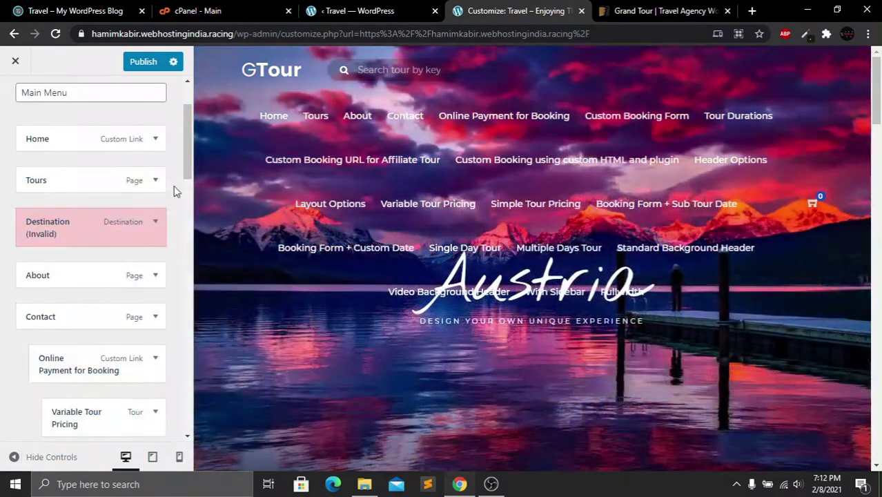
click(155, 222)
scroll(90, 276, down, 2)
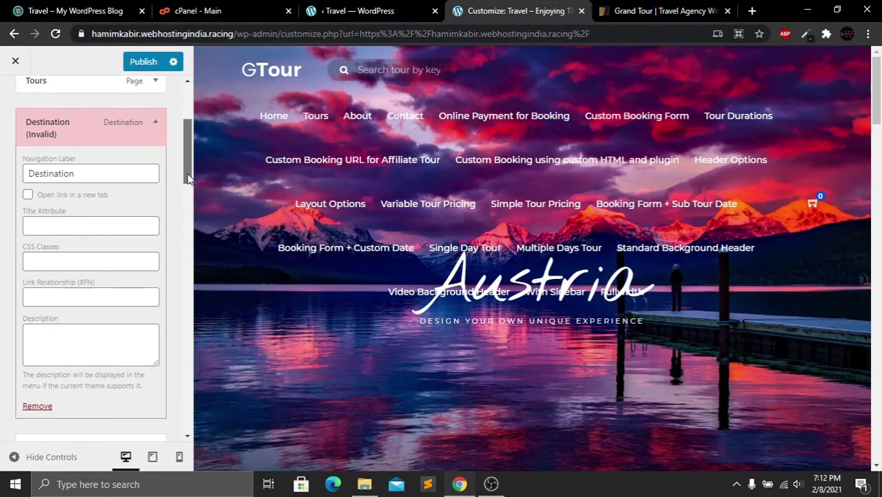
click(38, 376)
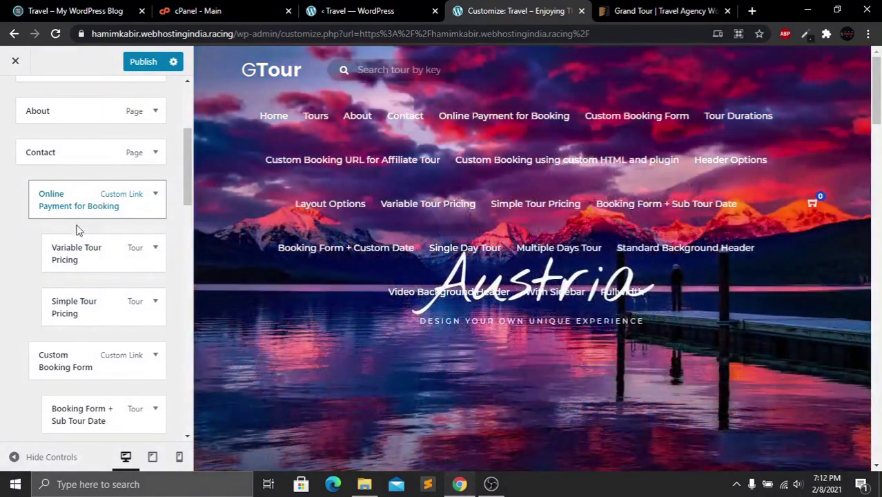
Move Online Payment for Booking under Tours and Custom Booking below With Sidebar
drag(78, 229, 87, 212)
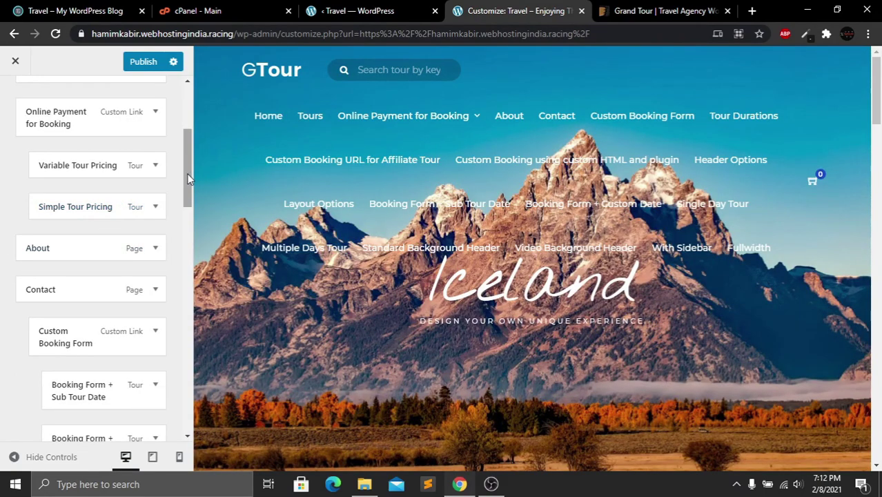
drag(189, 179, 180, 215)
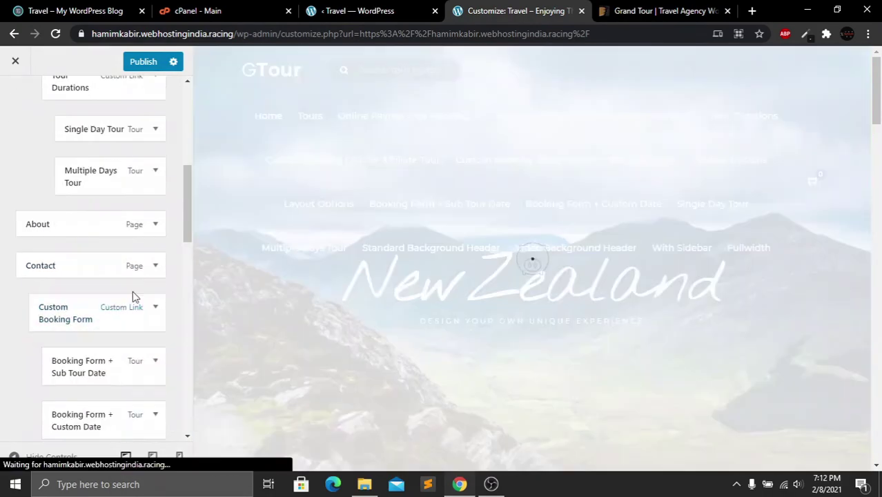
drag(187, 207, 186, 234)
drag(62, 342, 65, 183)
drag(83, 414, 90, 287)
drag(186, 241, 185, 325)
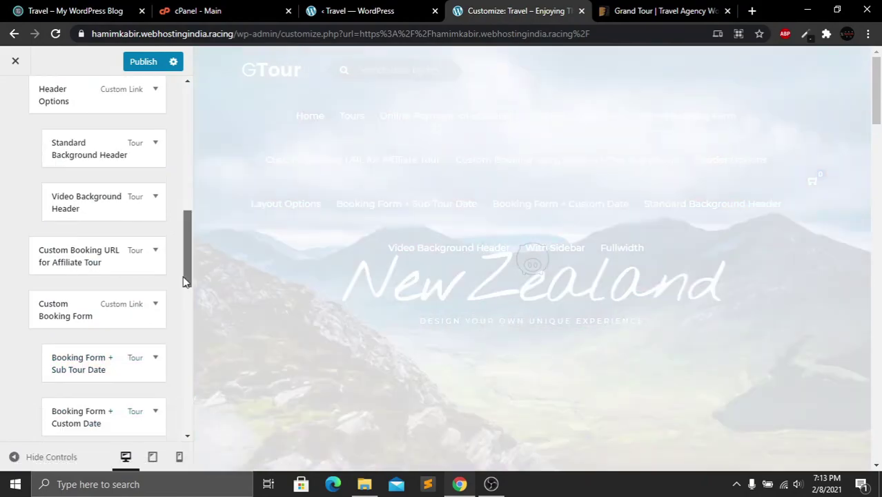
drag(96, 401, 123, 351)
Remove Fullwidth, Custom Booking, With Sidebar, Layout Options and Booking Form + Custom Date items
click(156, 404)
scroll(79, 368, down, 3)
click(41, 379)
click(155, 184)
click(42, 366)
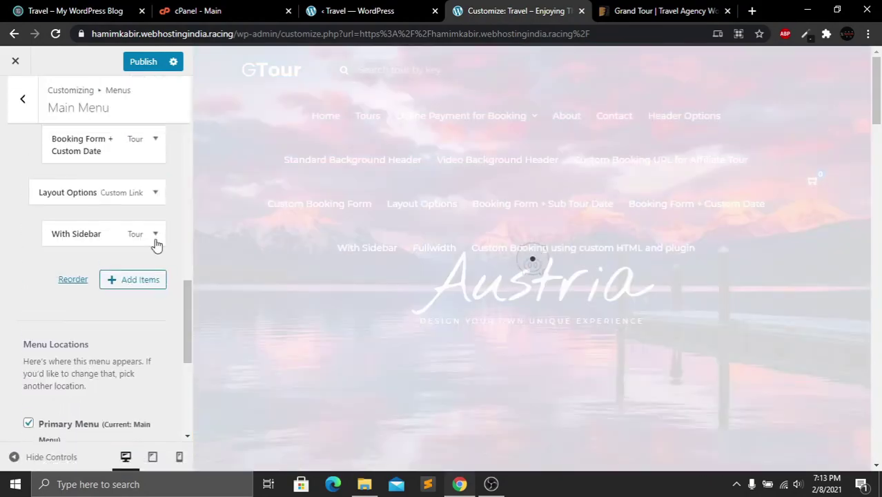
click(156, 234)
drag(187, 290, 175, 337)
click(37, 375)
click(155, 348)
click(27, 372)
click(155, 313)
scroll(116, 310, down, 3)
click(41, 373)
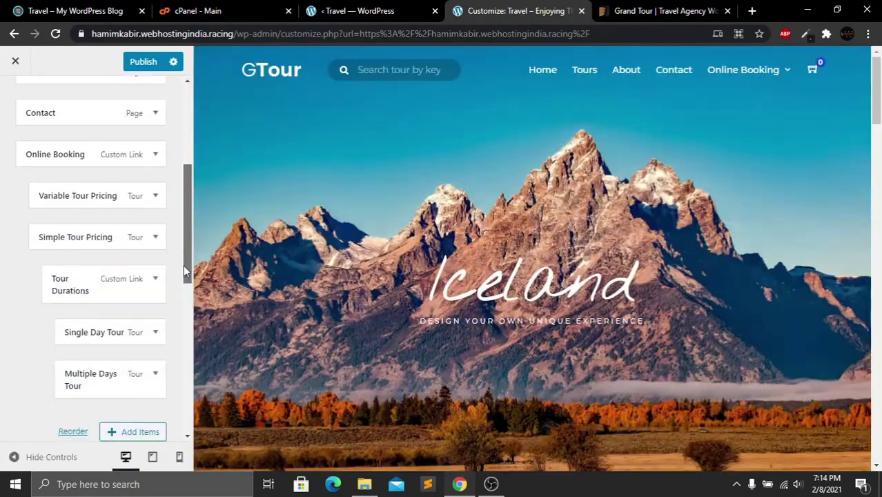
Reorder the menu so About comes before Contact
drag(185, 268, 185, 257)
drag(131, 143, 76, 417)
drag(104, 110, 117, 417)
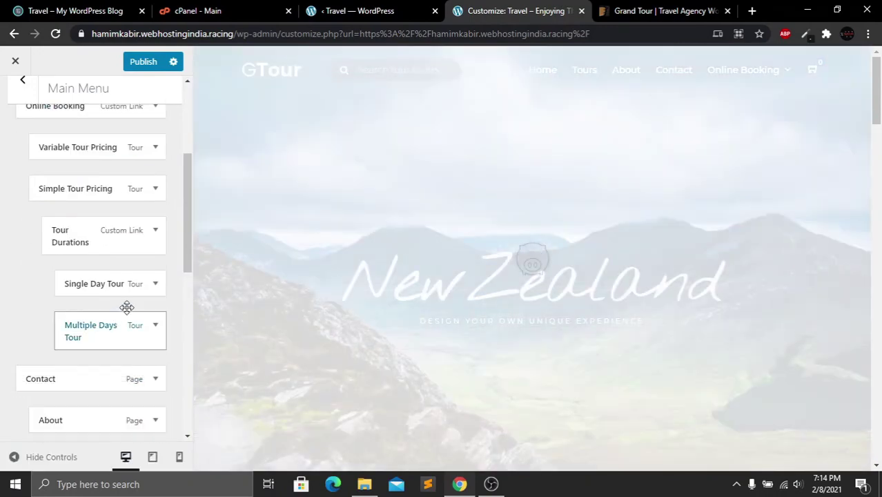
scroll(127, 308, down, 3)
drag(67, 230, 82, 230)
drag(90, 272, 77, 273)
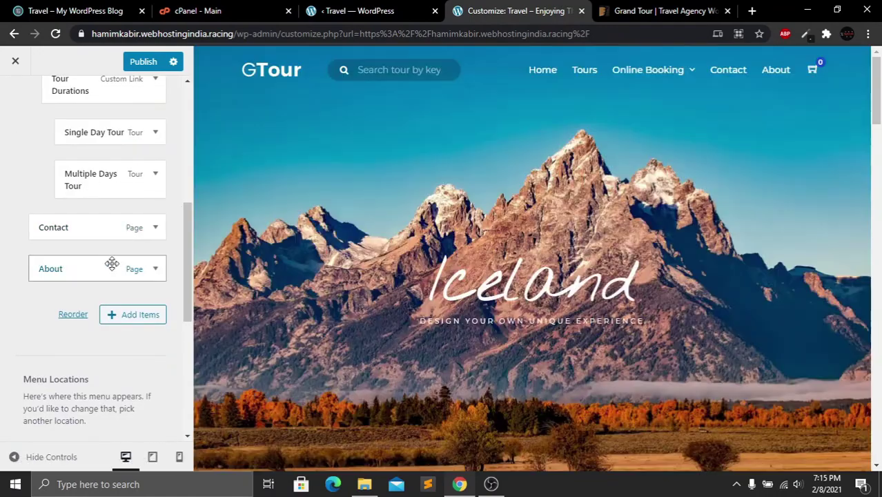
drag(87, 230, 72, 264)
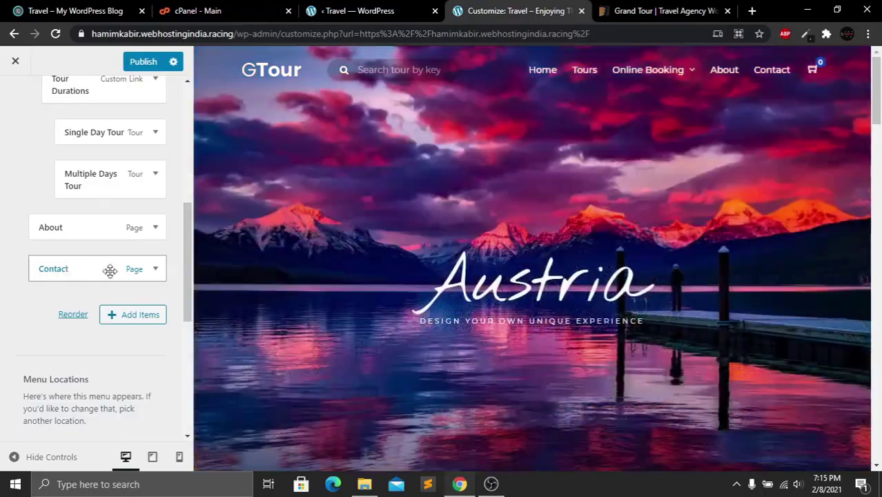
drag(187, 244, 190, 147)
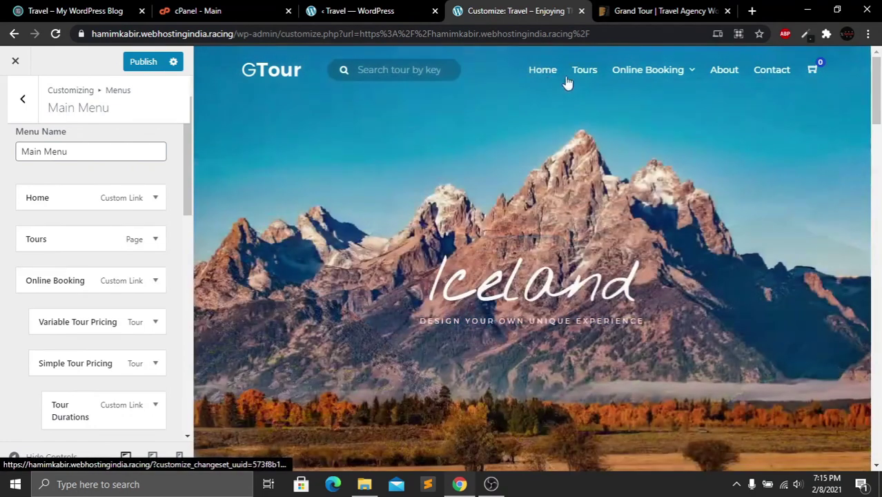
Publish the menu changes and close the Customizer to view the live home page
mouse_move(653, 74)
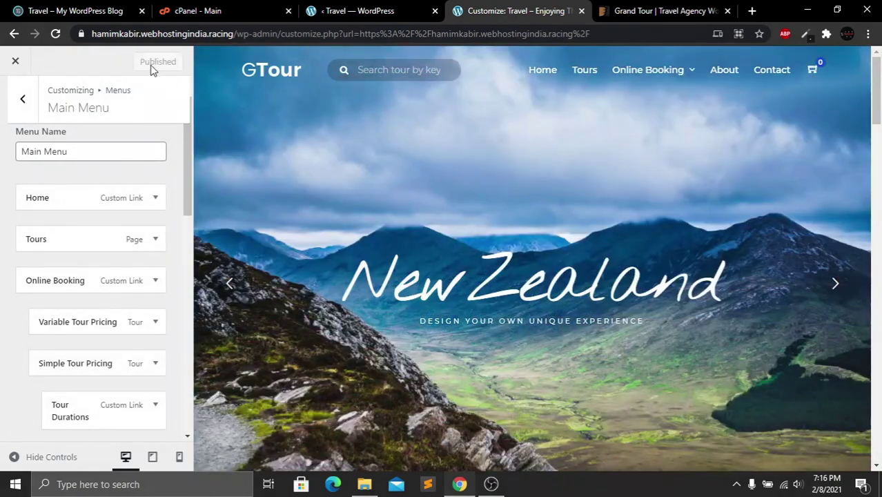
click(12, 61)
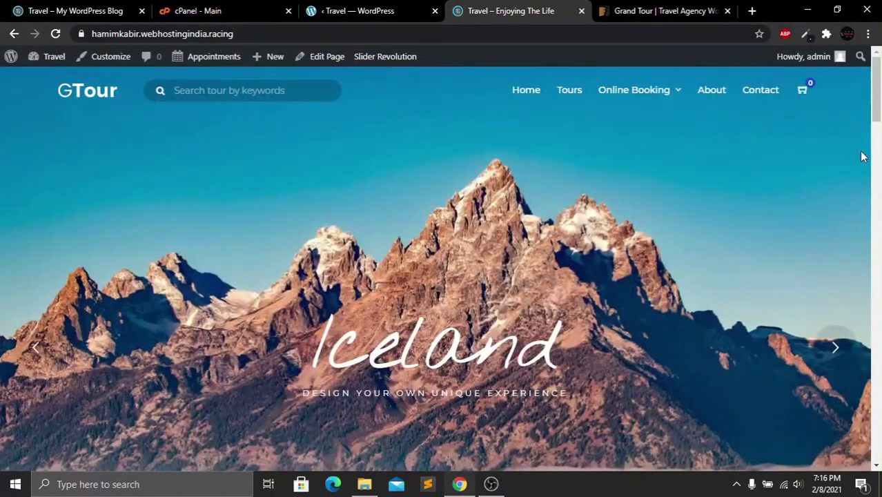
drag(879, 97, 612, 193)
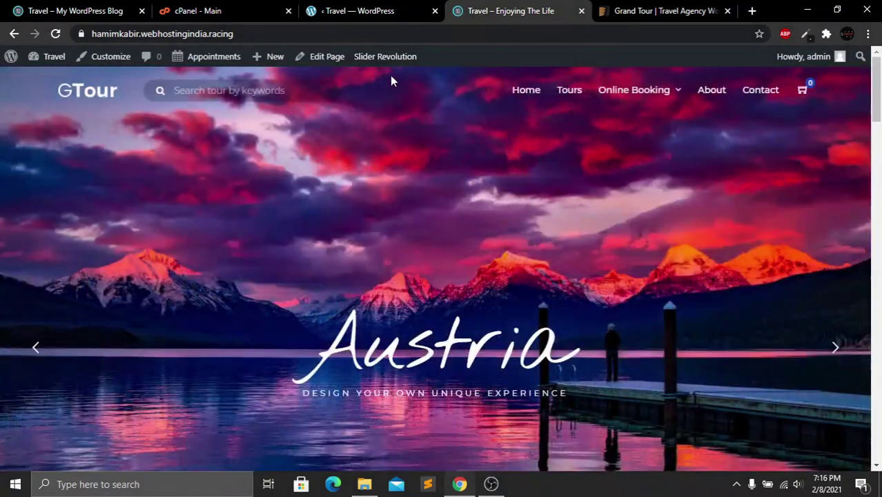
mouse_move(390, 65)
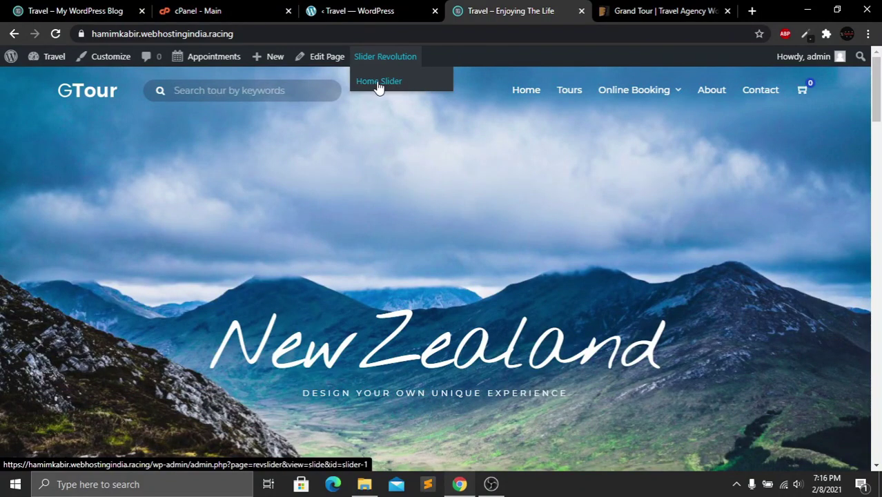
In the Home Slider, bring up the Media Library for the Iceland slide's background
click(379, 82)
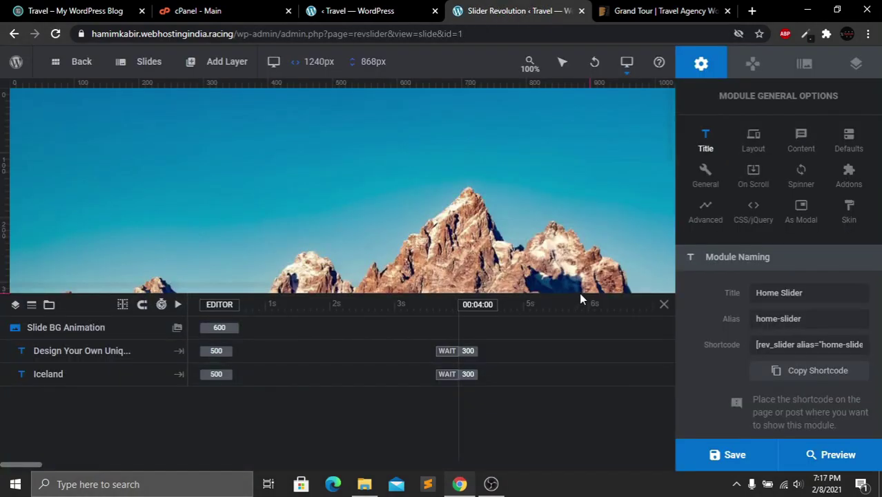
drag(580, 294, 580, 401)
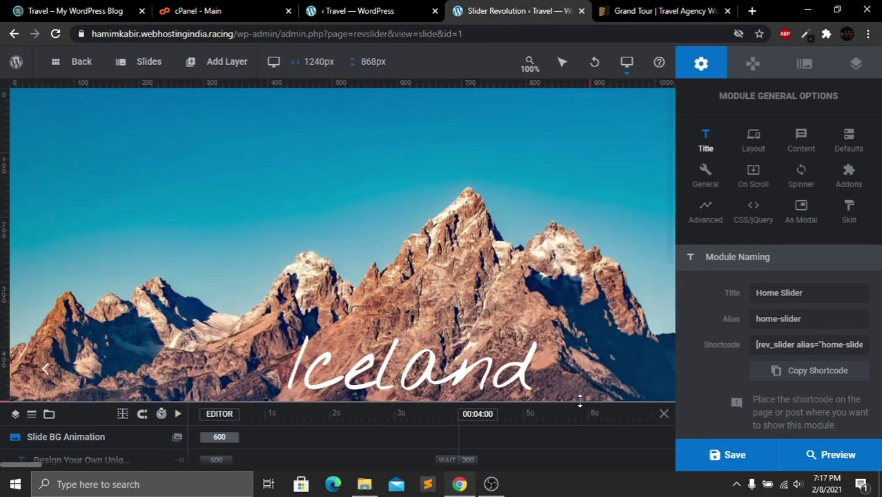
mouse_move(670, 148)
mouse_down()
mouse_move(660, 288)
mouse_move(672, 178)
mouse_move(674, 221)
mouse_move(664, 145)
mouse_up()
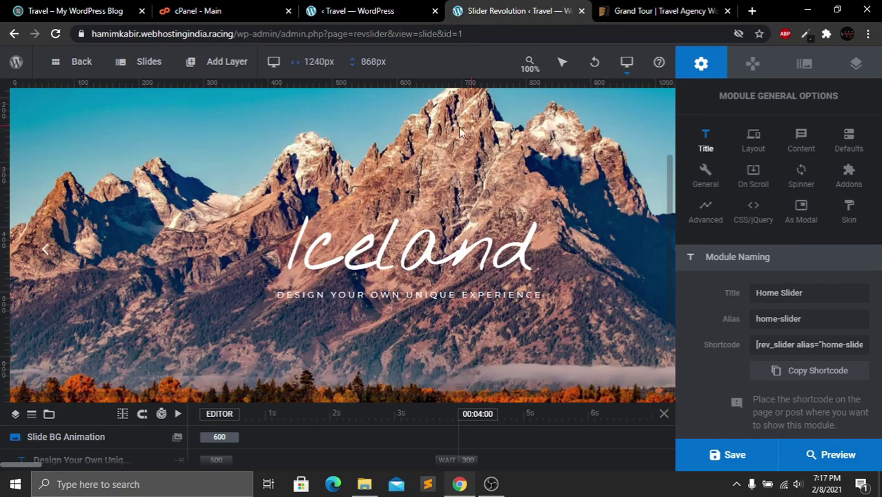
right_click(534, 152)
mouse_move(563, 172)
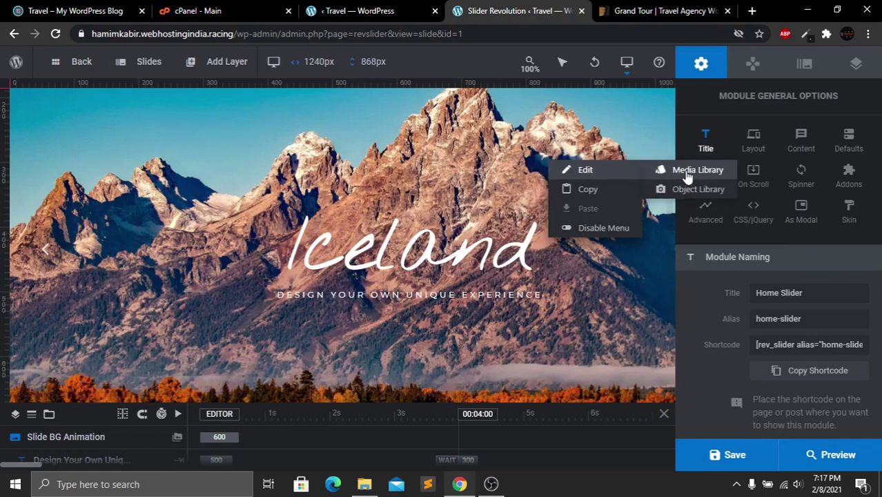
click(687, 175)
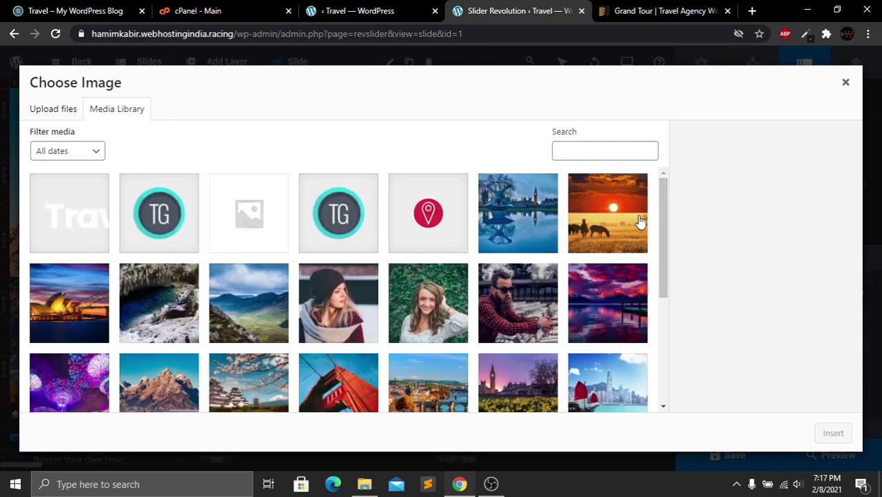
Upload the neon-lit city street photo and insert it as the slide background
drag(662, 207, 225, 122)
click(48, 116)
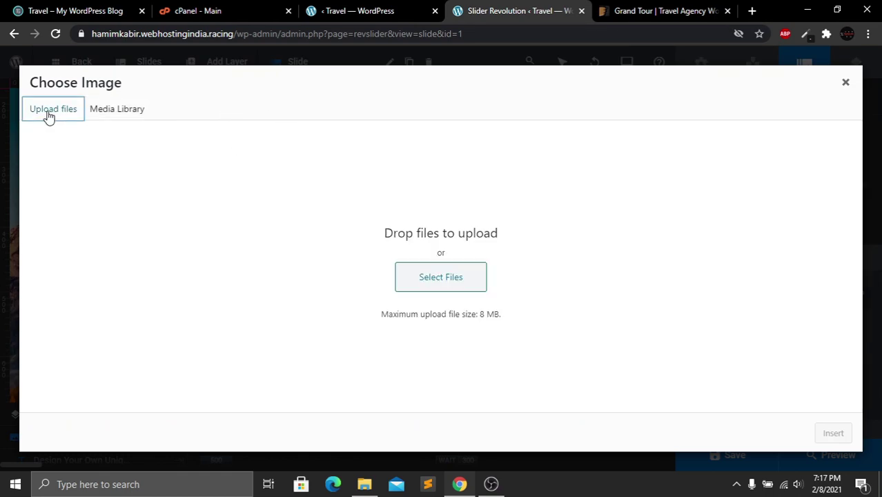
click(440, 279)
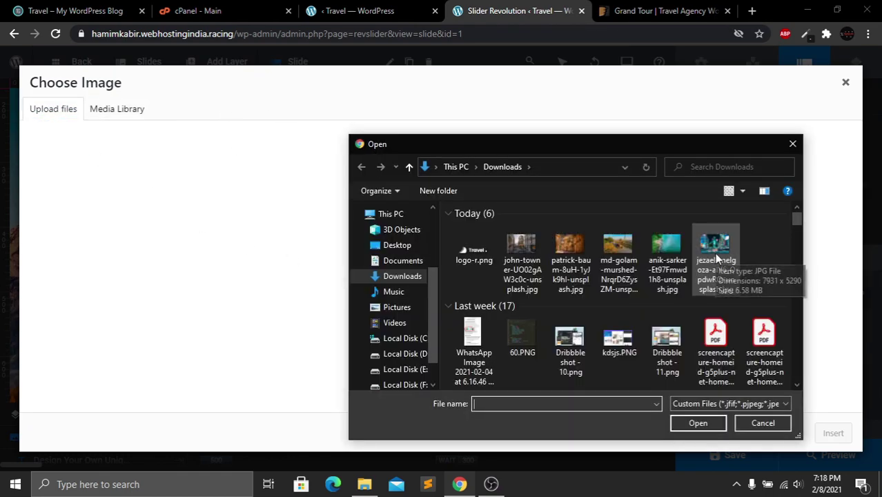
click(733, 261)
click(698, 423)
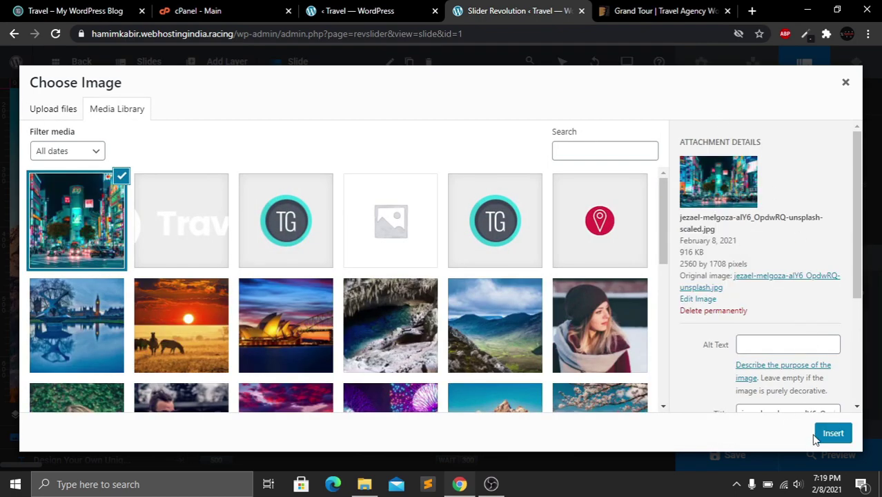
click(832, 434)
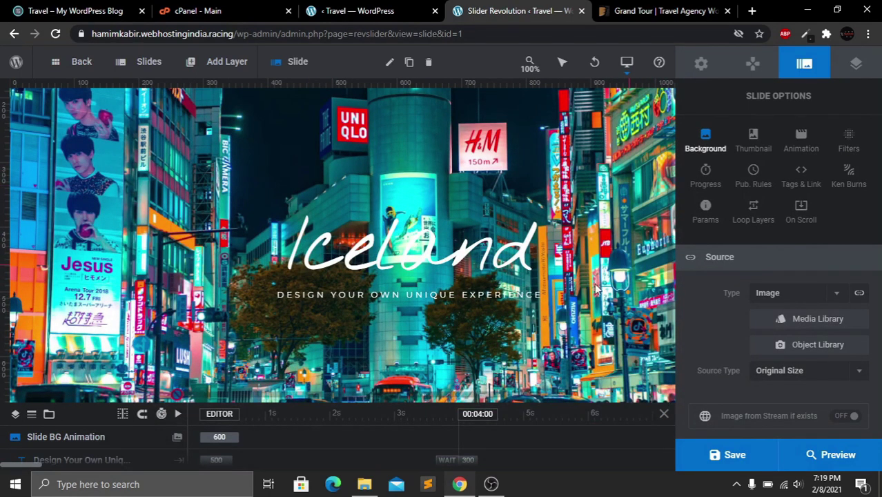
click(413, 257)
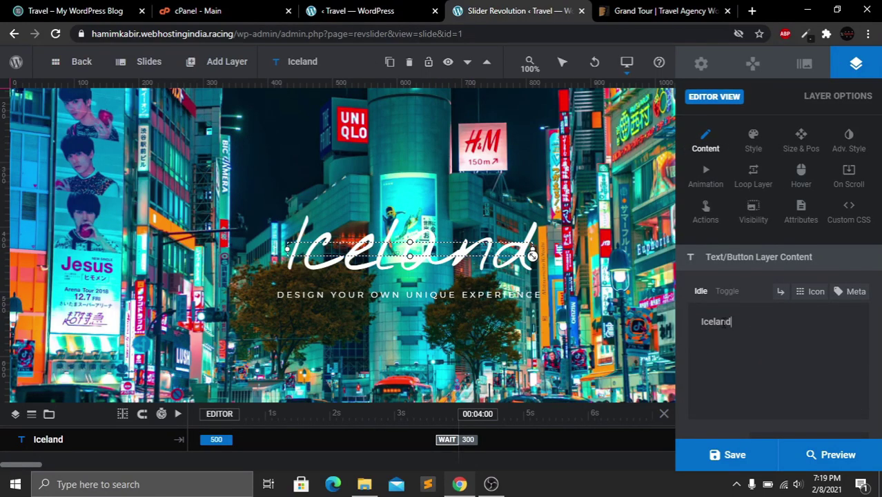
double_click(725, 326)
click(747, 324)
click(440, 297)
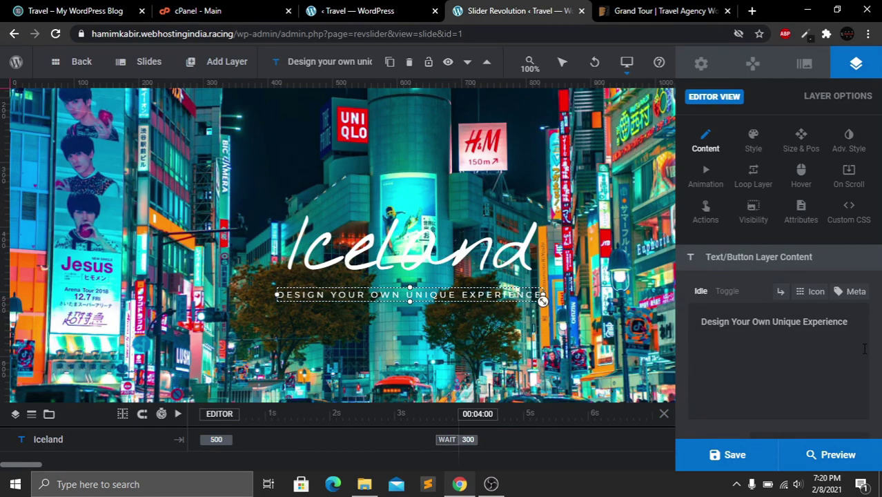
drag(858, 323, 699, 323)
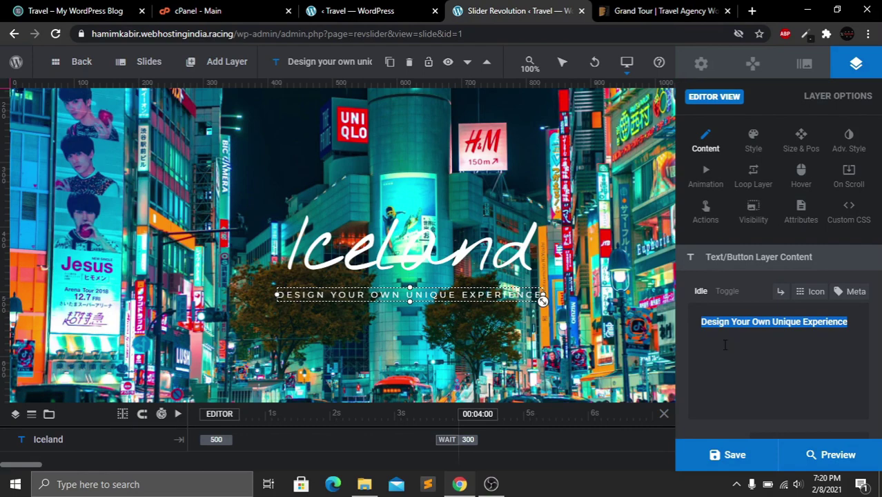
click(767, 341)
click(555, 196)
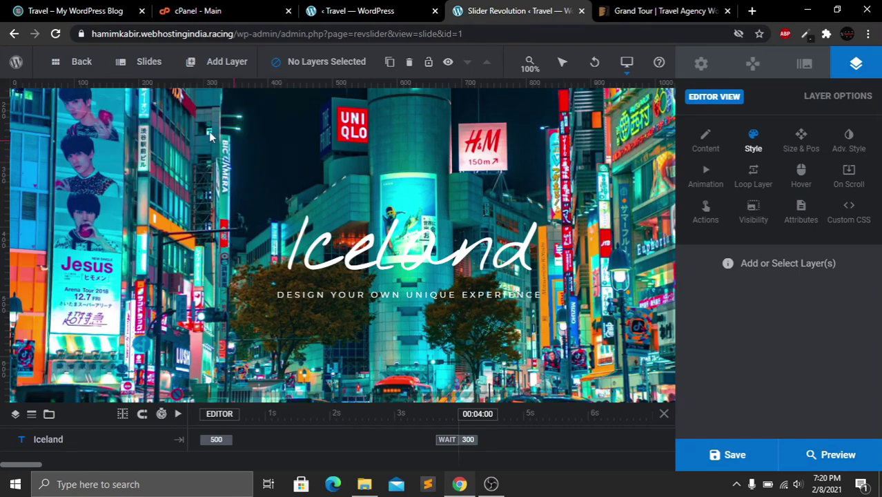
mouse_move(159, 64)
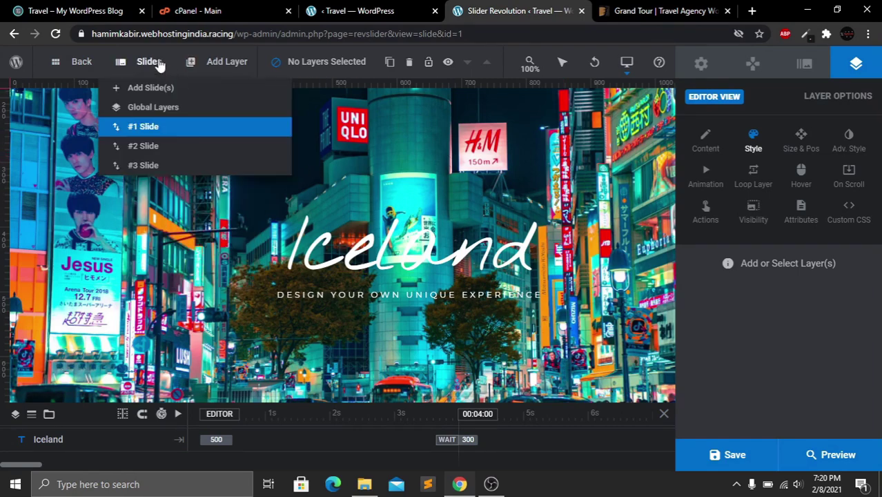
Give the Austria slide (#2) an uploaded night billboard street photo as its background
click(148, 146)
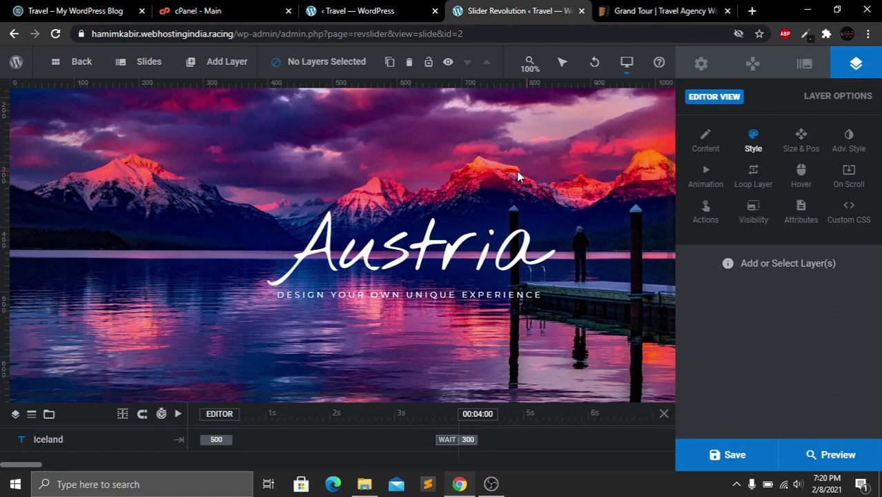
click(576, 167)
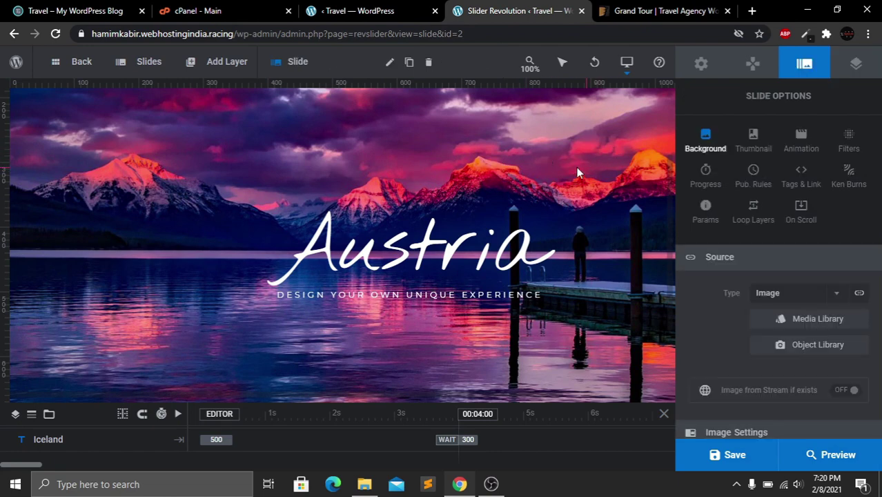
right_click(519, 133)
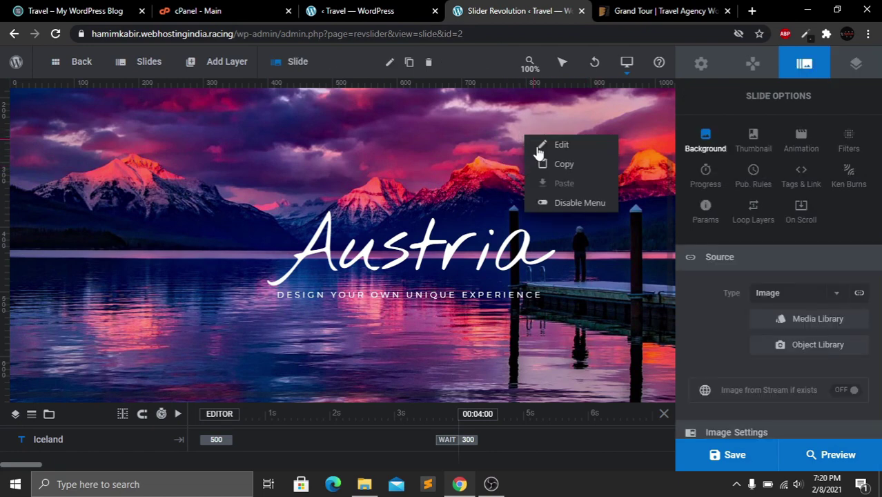
mouse_move(545, 155)
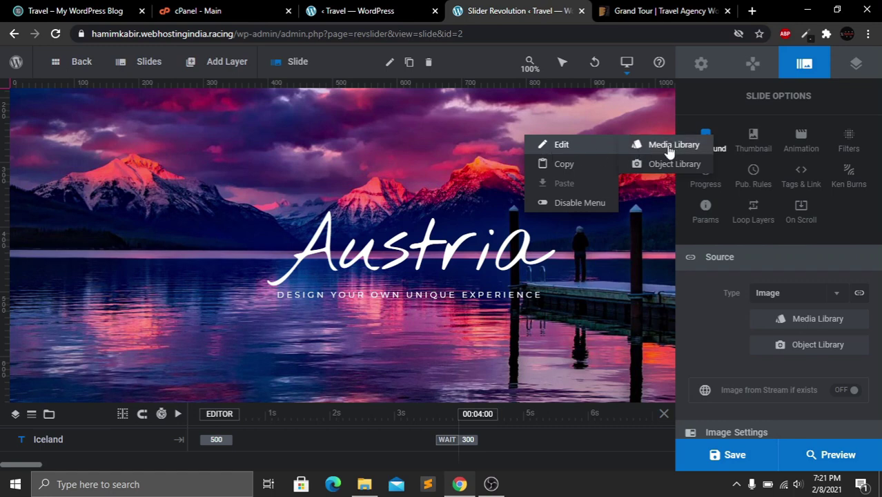
click(670, 147)
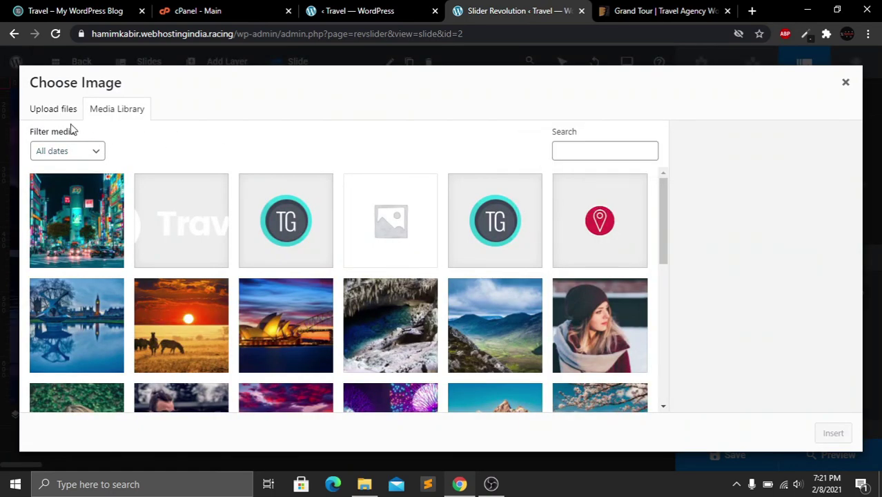
click(55, 115)
click(448, 283)
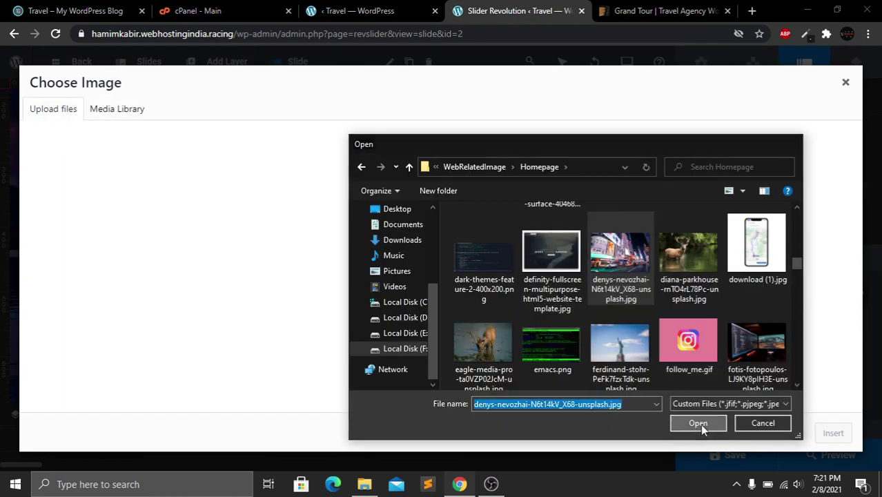
click(700, 424)
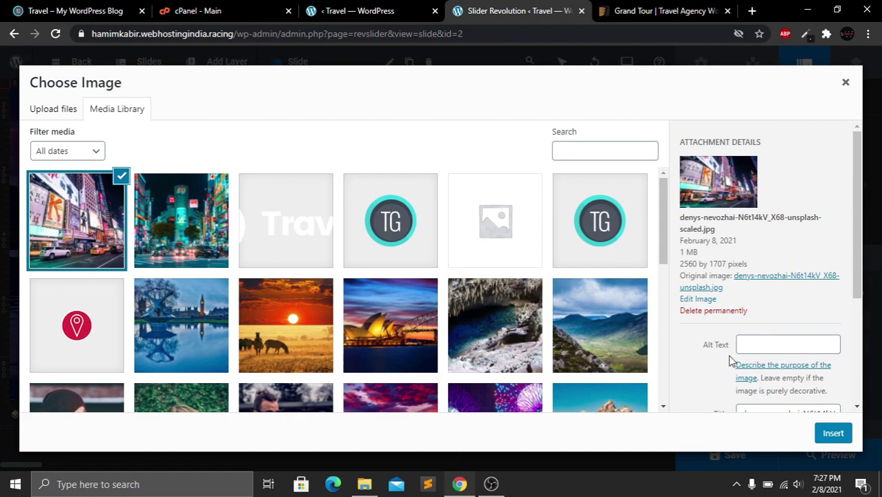
click(837, 435)
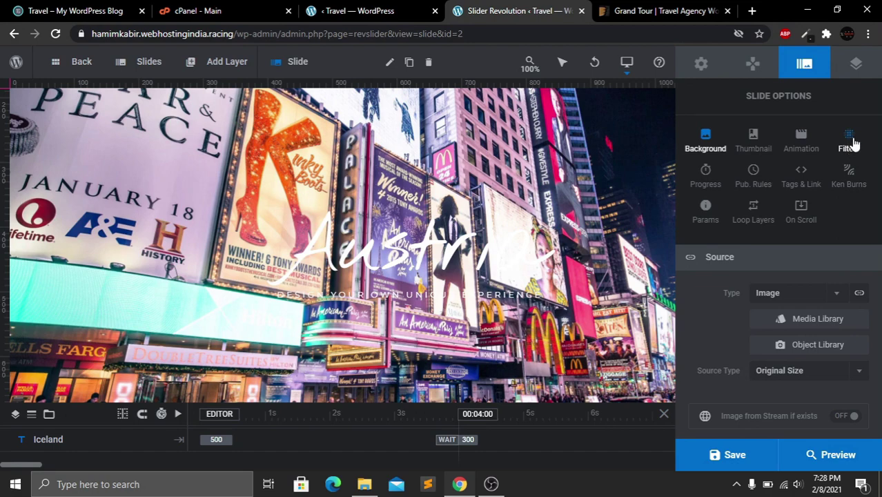
Apply the Willow filter to the Austria slide background and save the slide
click(855, 143)
scroll(834, 394, down, 2)
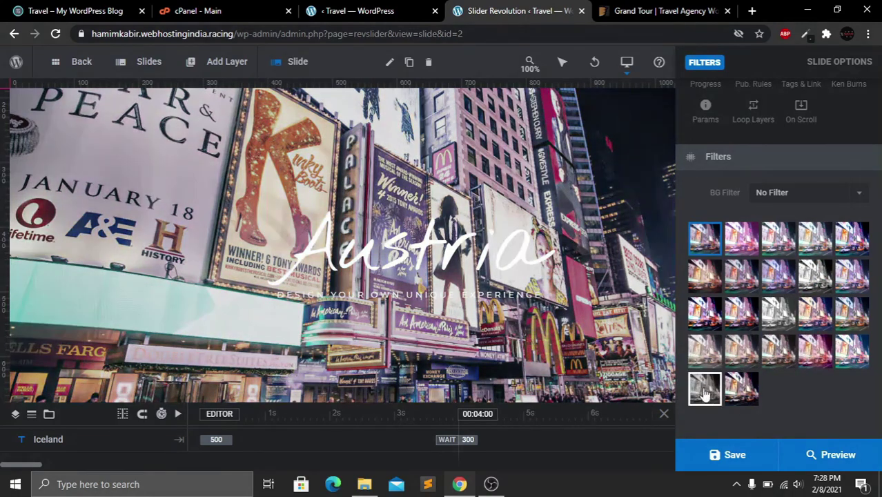
click(705, 393)
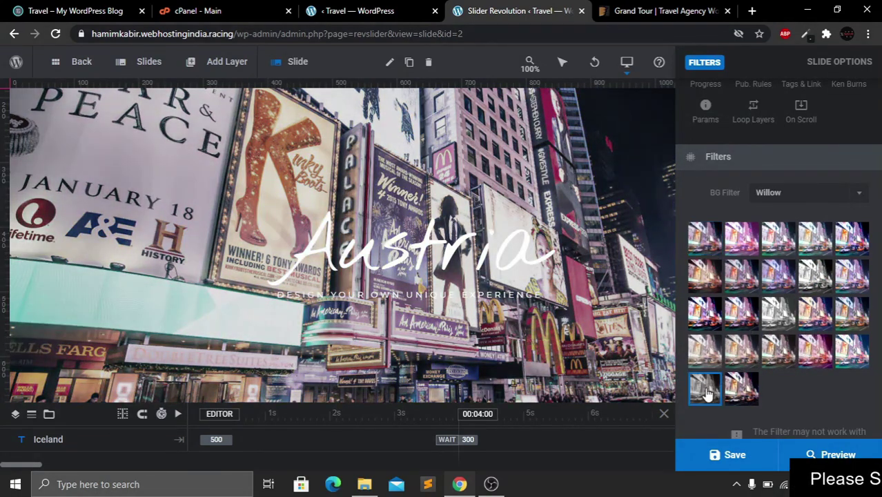
click(731, 455)
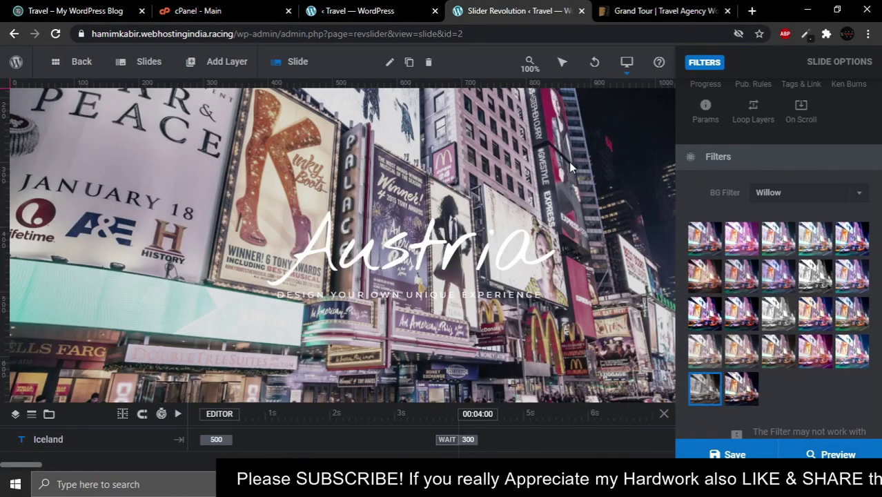
Check the text of the Austria title and 'Design Your Own Unique Experience' subtitle layers
click(413, 255)
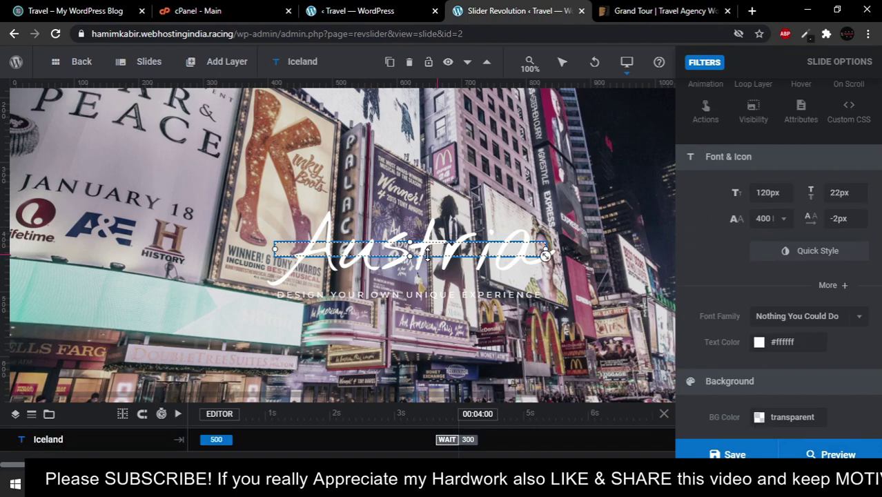
click(751, 318)
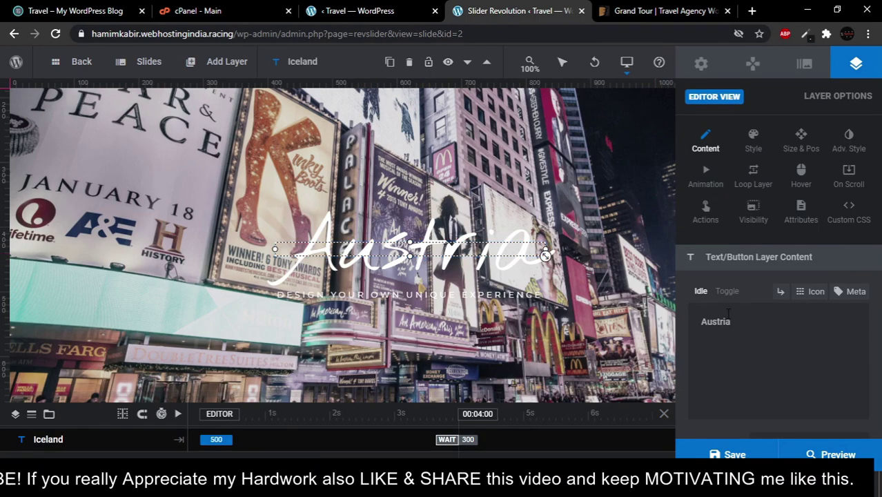
drag(751, 318, 702, 323)
click(702, 325)
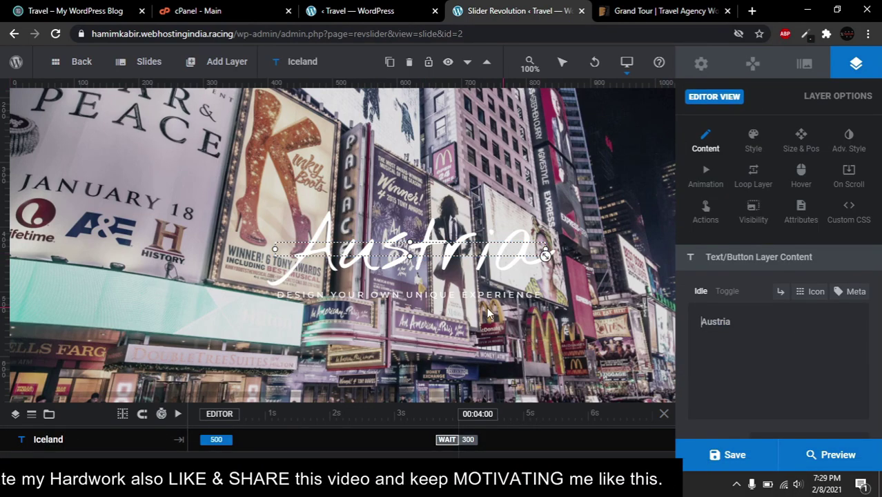
click(440, 312)
click(435, 296)
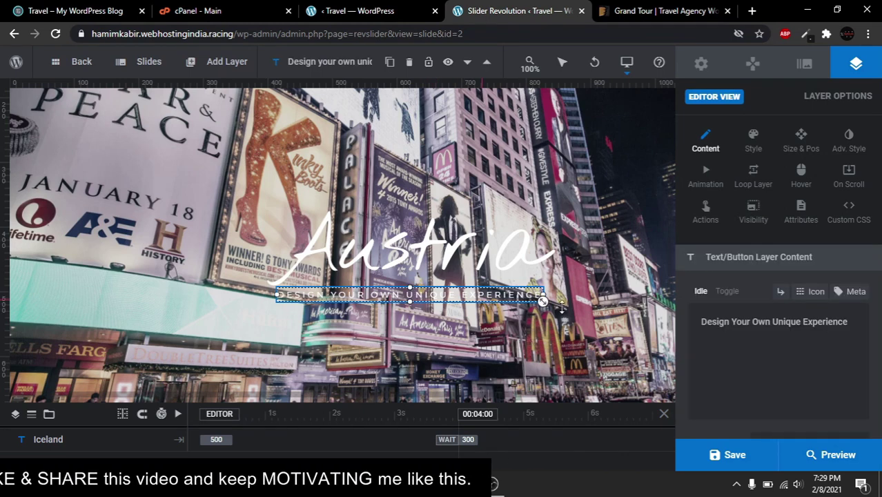
drag(849, 322, 699, 323)
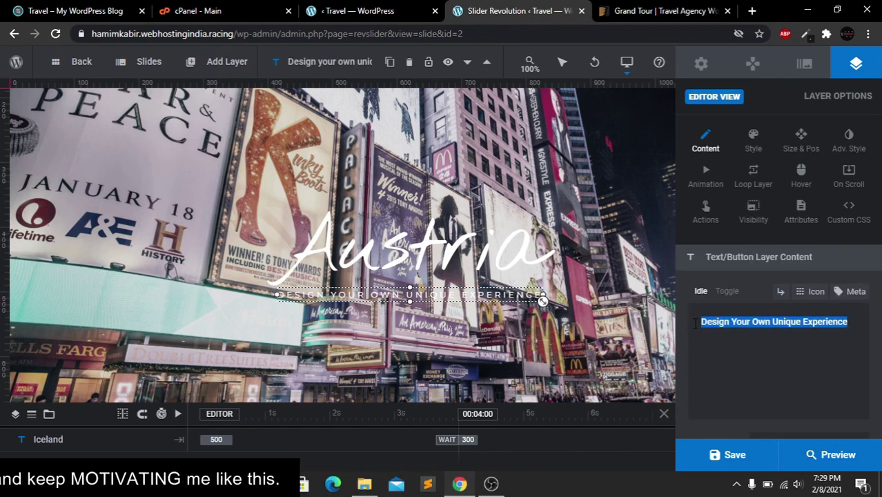
click(712, 339)
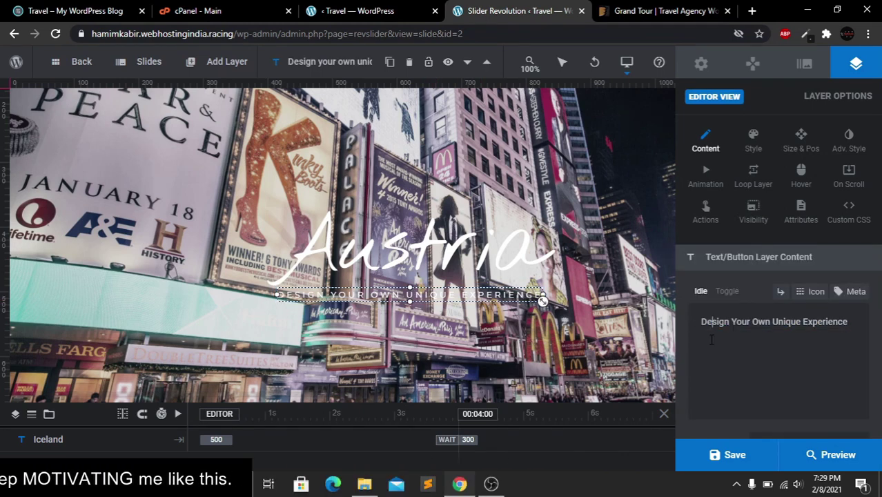
click(602, 334)
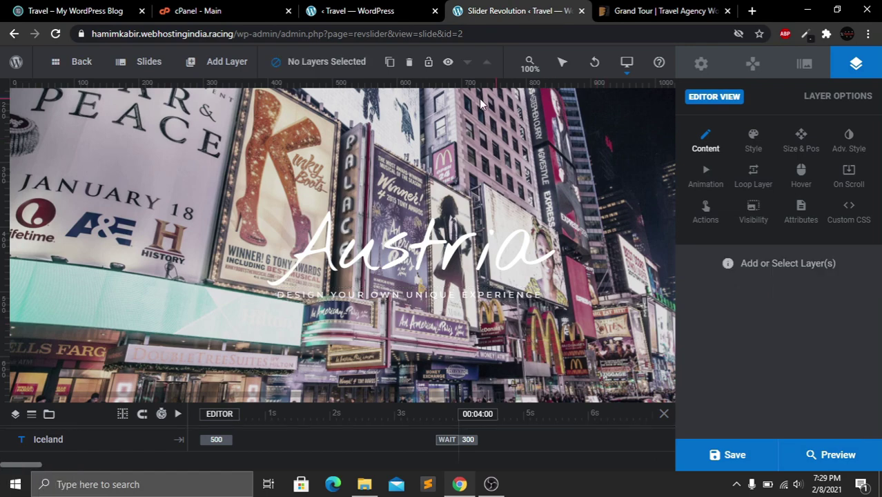
drag(463, 34, 241, 37)
Load the site's front page from the site root address
key(BackSpace)
key(Return)
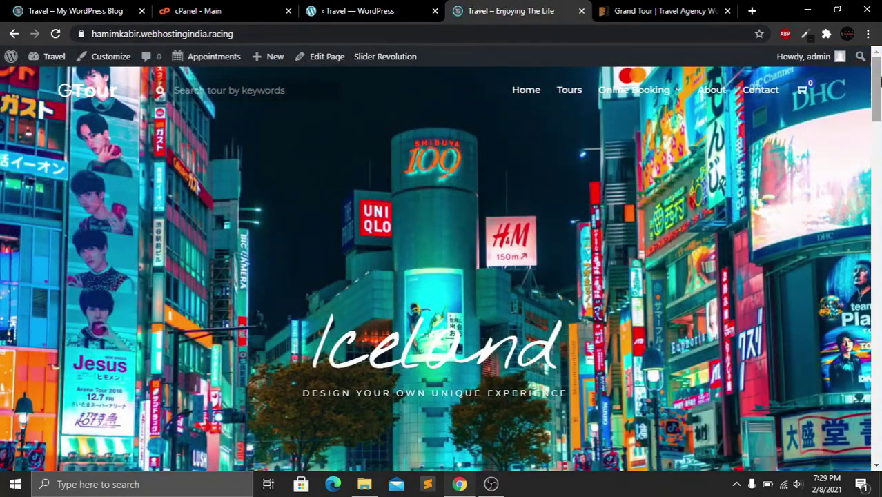
mouse_move(879, 82)
mouse_down()
mouse_move(876, 109)
mouse_move(879, 76)
mouse_move(878, 85)
mouse_up()
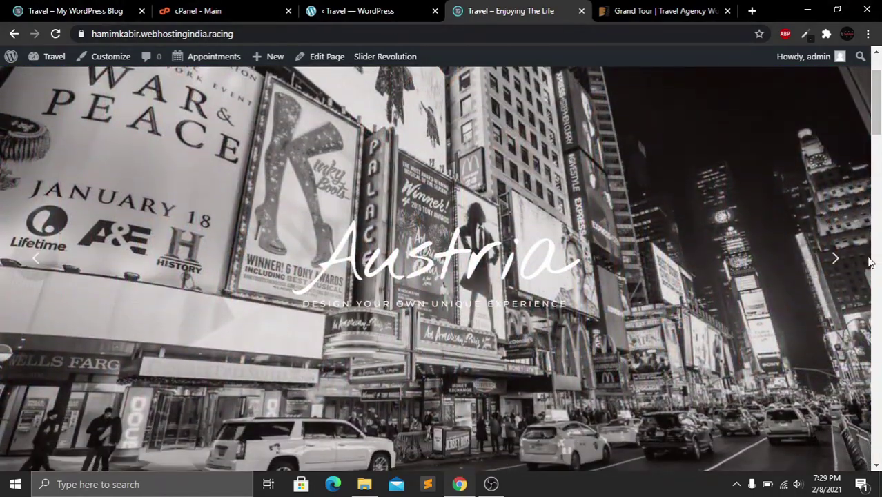
Cycle the home slider through New Zealand, Iceland and the filtered Austria slide
click(836, 260)
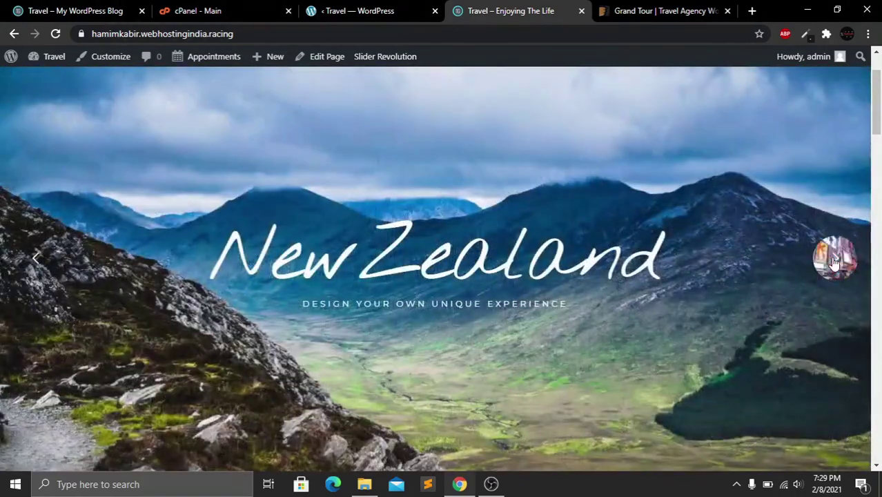
click(835, 260)
click(835, 260)
click(836, 260)
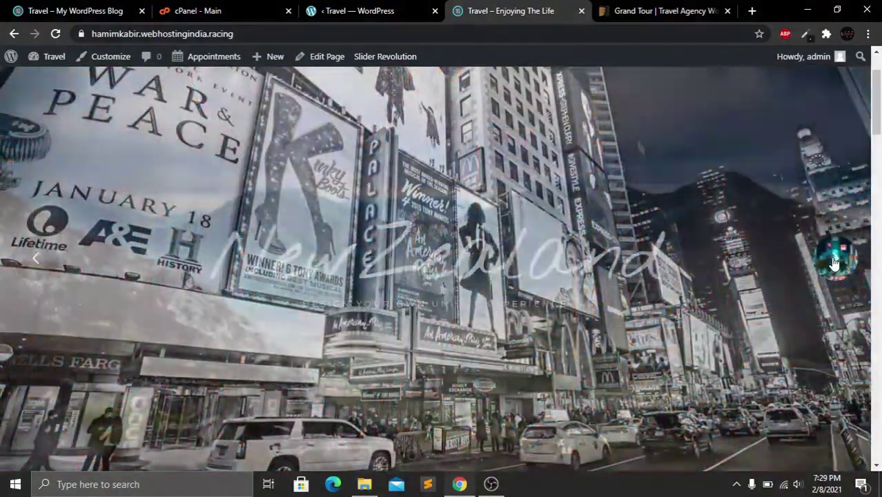
click(836, 260)
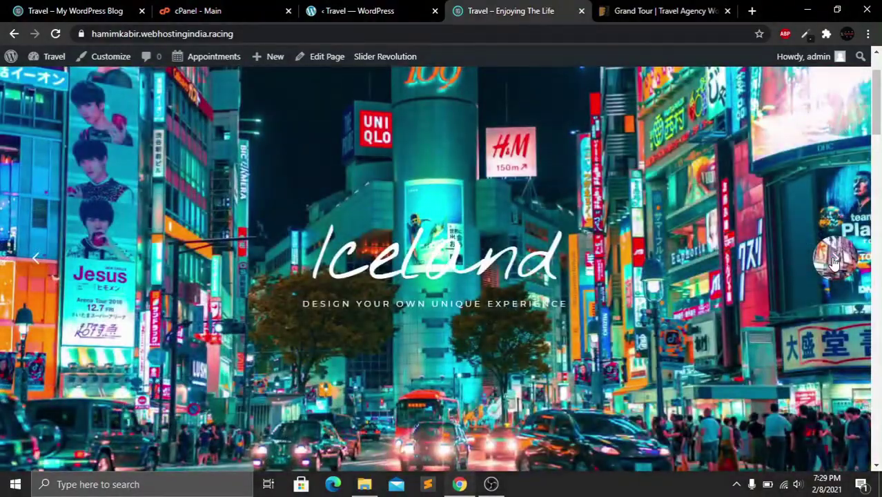
click(835, 261)
click(837, 261)
click(839, 263)
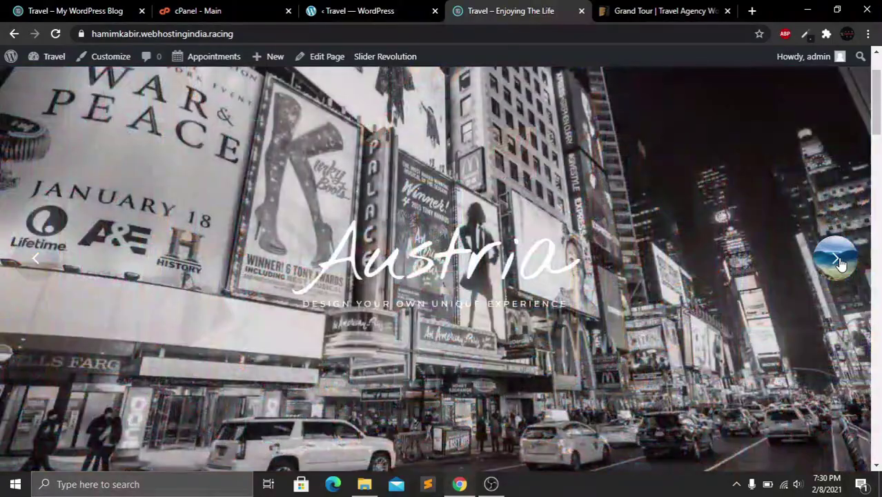
click(839, 263)
click(841, 260)
click(847, 258)
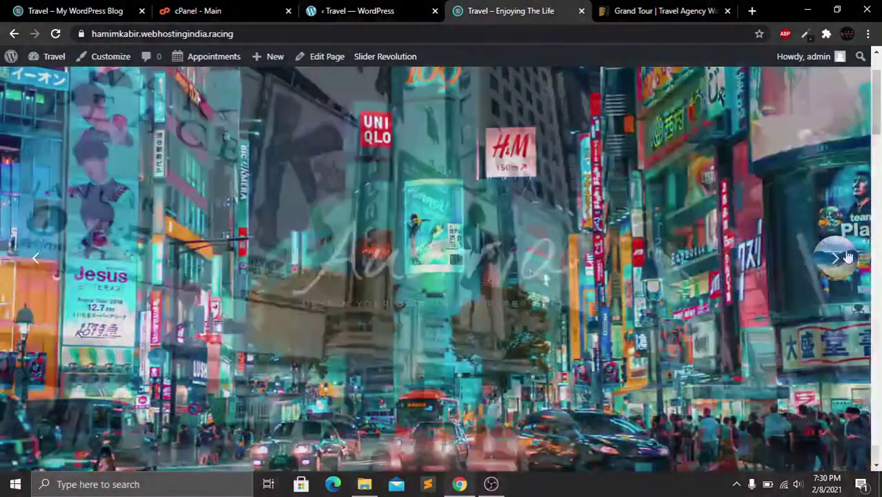
Look over the Australia destination page, then return to the WordPress admin tab
drag(879, 81, 878, 159)
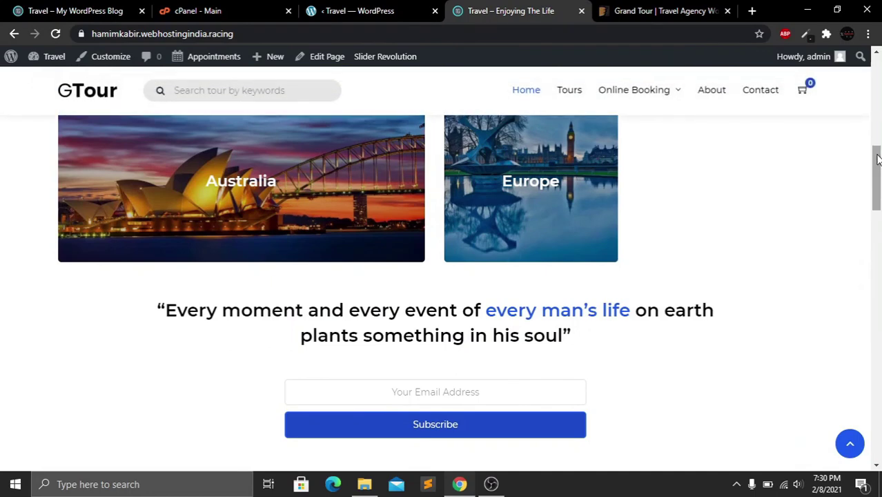
scroll(456, 173, up, 1)
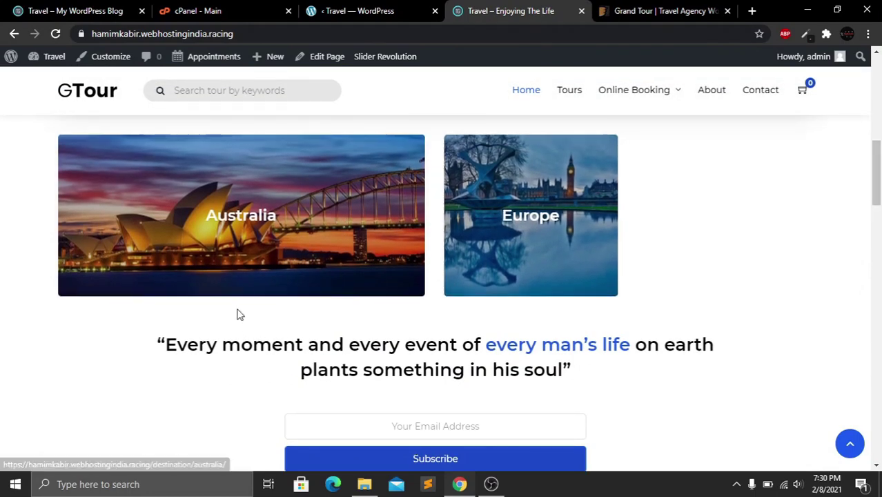
click(252, 271)
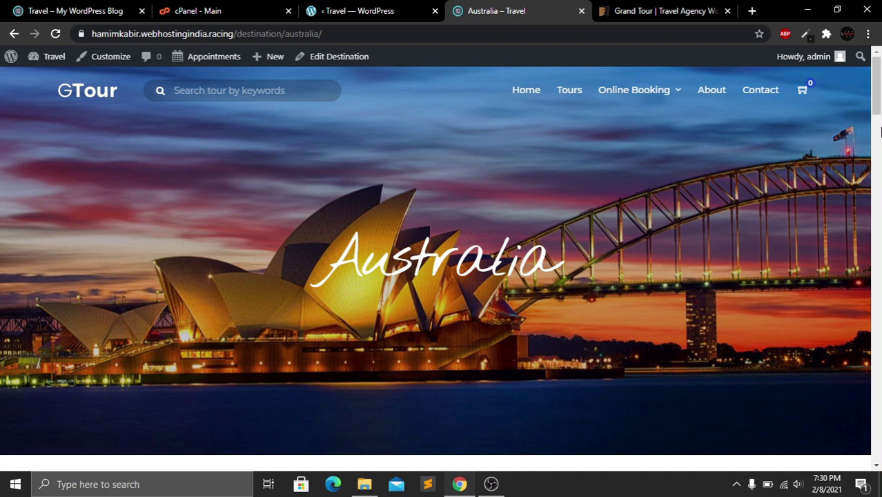
drag(878, 103, 878, 153)
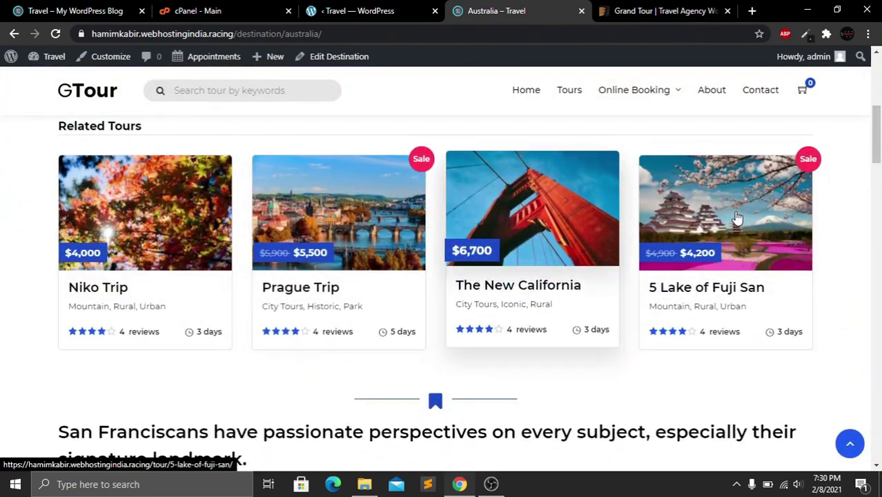
drag(876, 152, 876, 83)
click(15, 34)
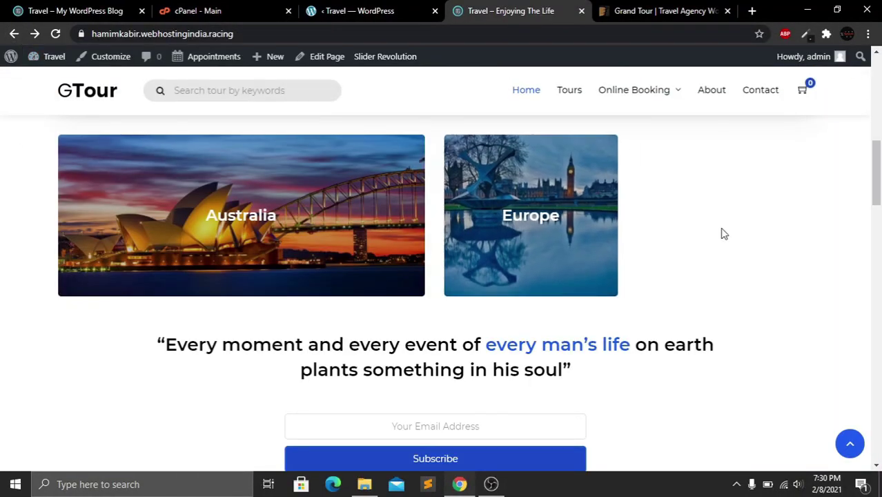
click(357, 7)
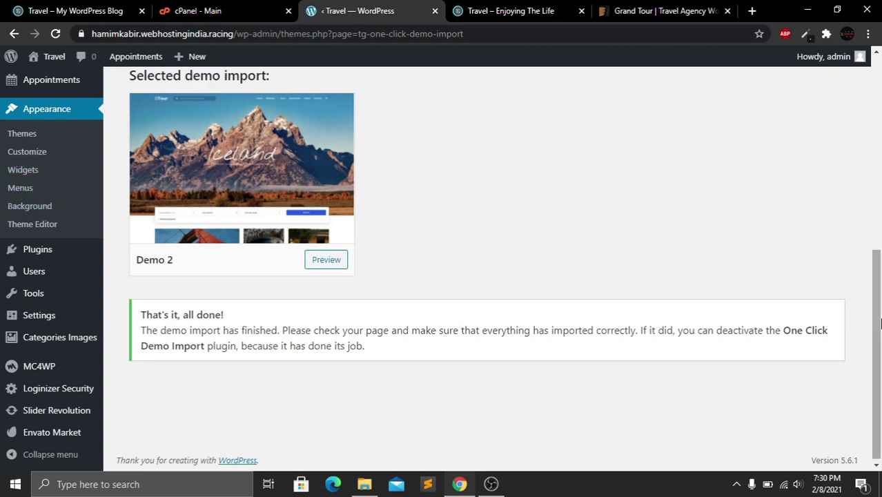
Start a new destination titled 'Bangladesh'
drag(878, 314, 879, 124)
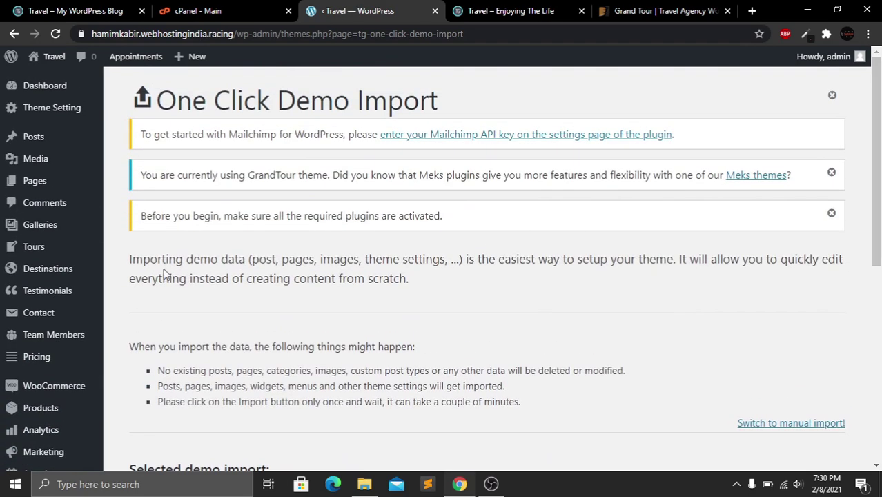
mouse_move(41, 273)
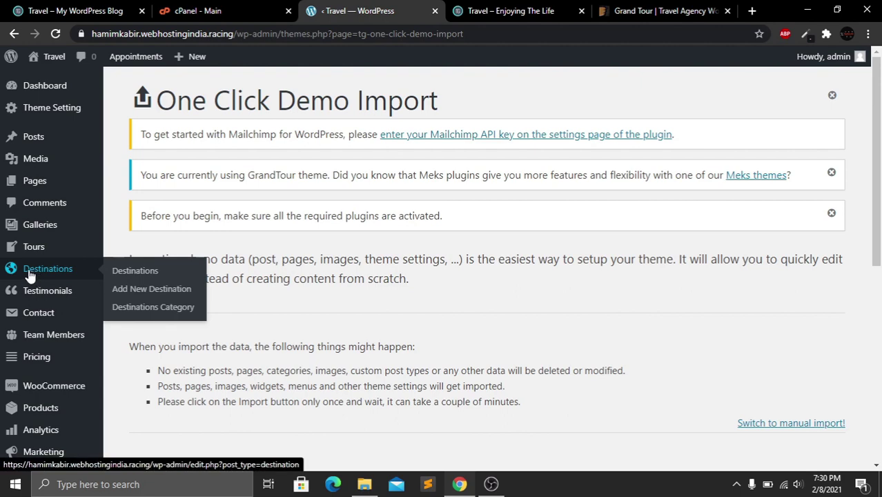
click(154, 295)
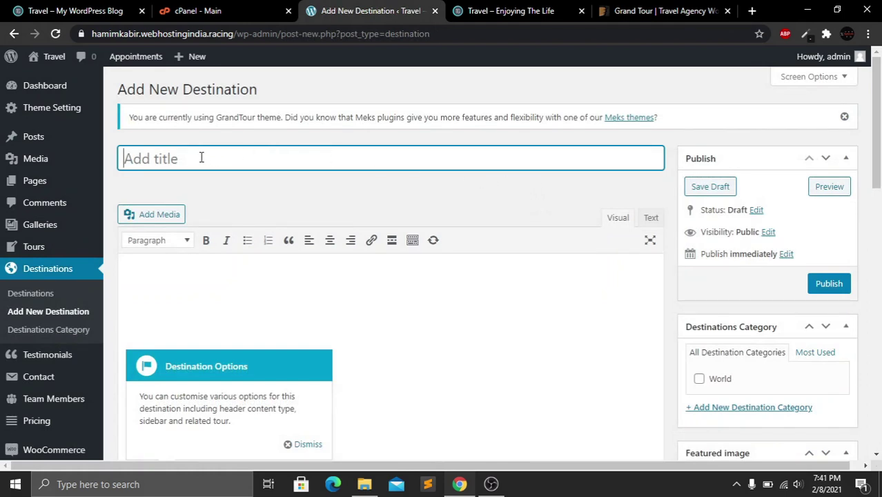
text(Ban)
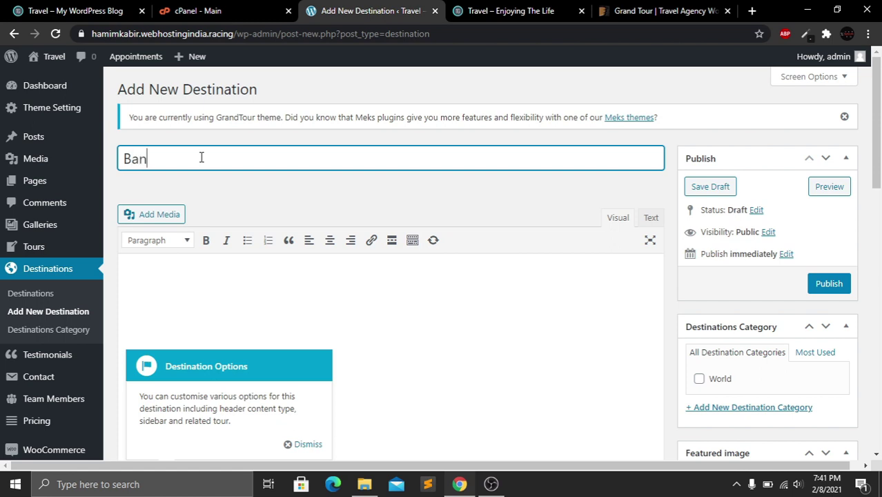
text(gladesh)
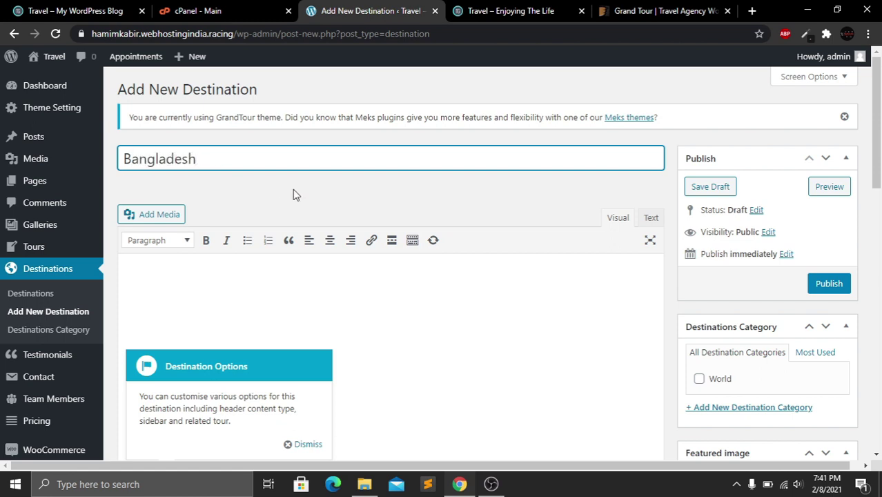
click(292, 195)
scroll(759, 180, down, 2)
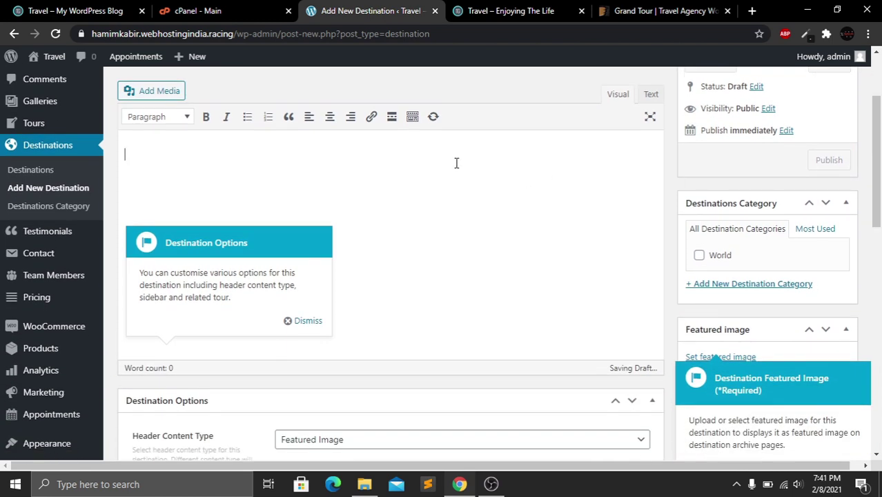
Dismiss the Destination Options tip and open the Australia destination page on the live site
click(304, 320)
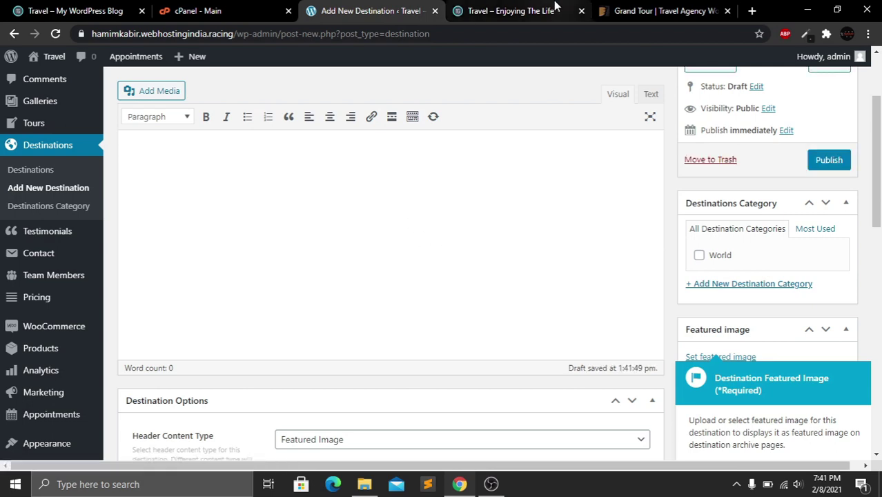
click(552, 10)
click(255, 210)
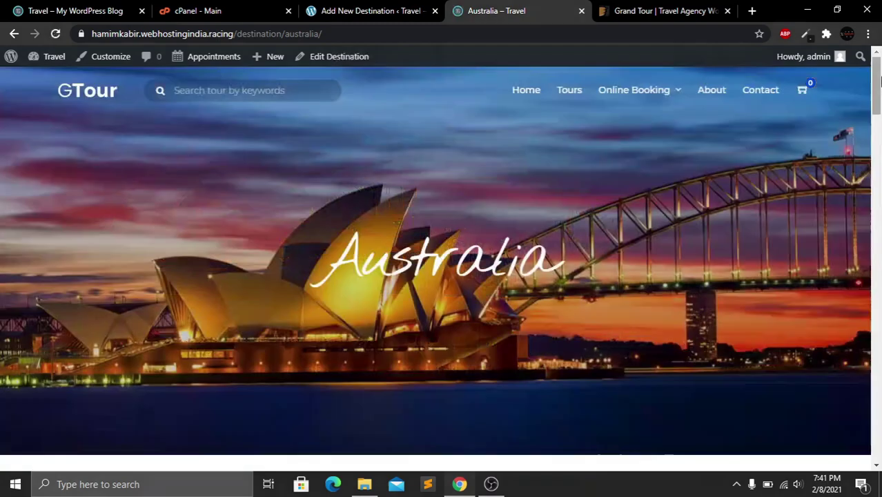
Paste the Australia page text into the Bangladesh editor, replacing 'San Franciscans' with 'Bangladesh'
drag(878, 86, 879, 183)
scroll(859, 183, up, 4)
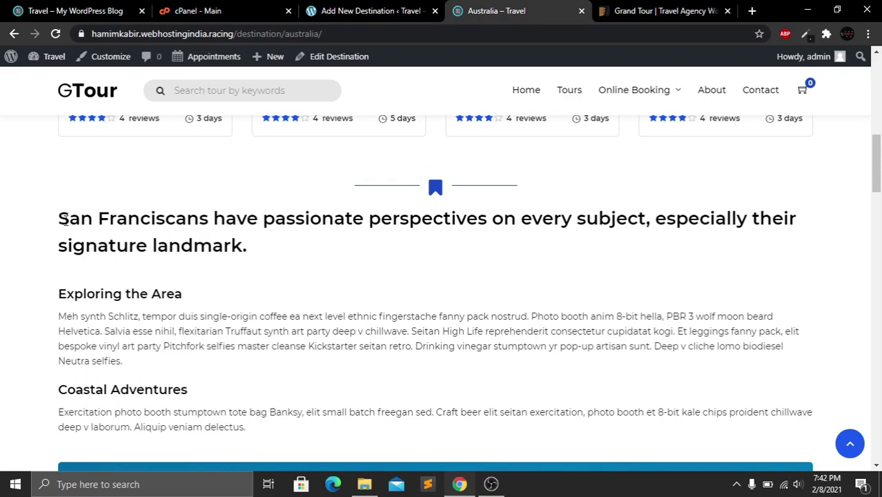
drag(62, 220, 315, 325)
click(356, 10)
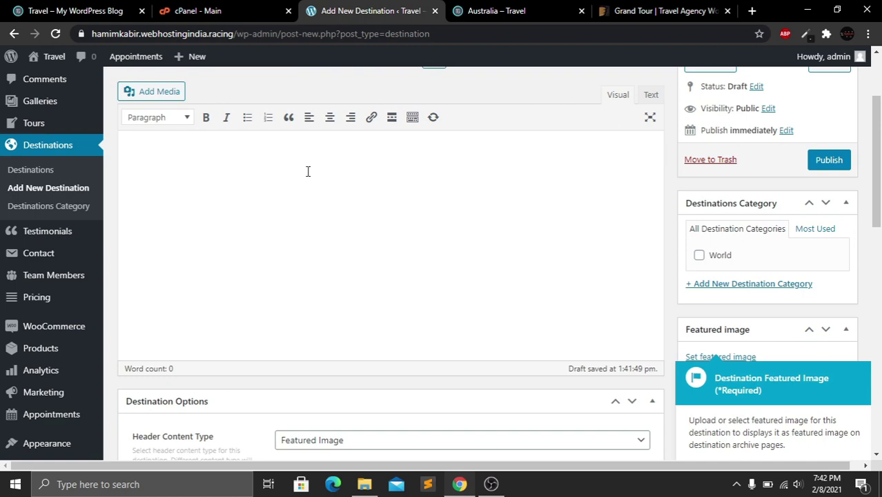
key(ctrl+v)
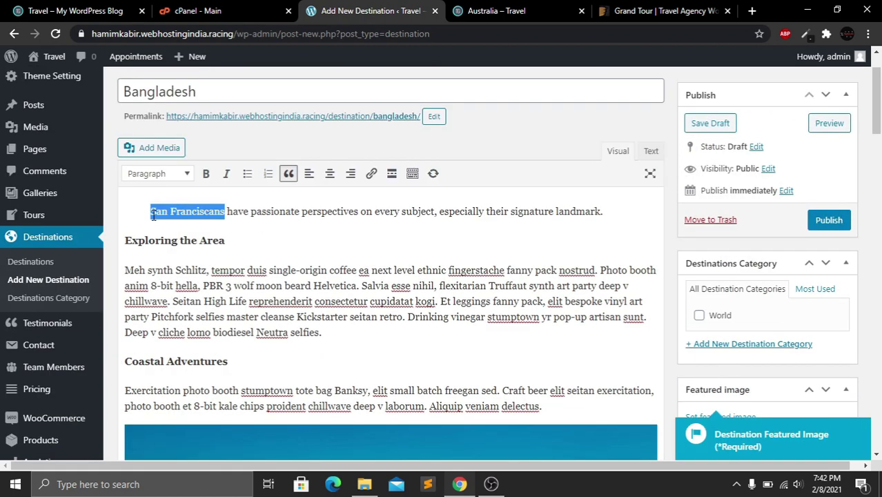
text(Bangladesh)
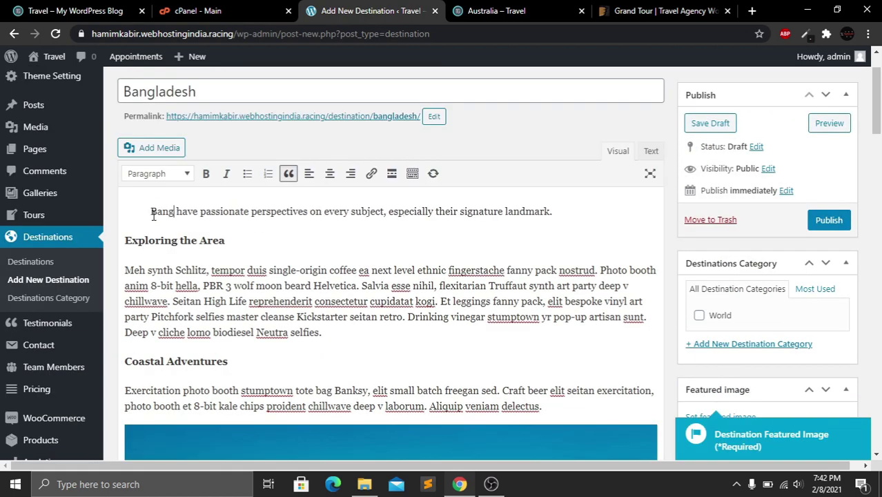
Keep Featured Image as the destination's header content type
scroll(516, 238, down, 10)
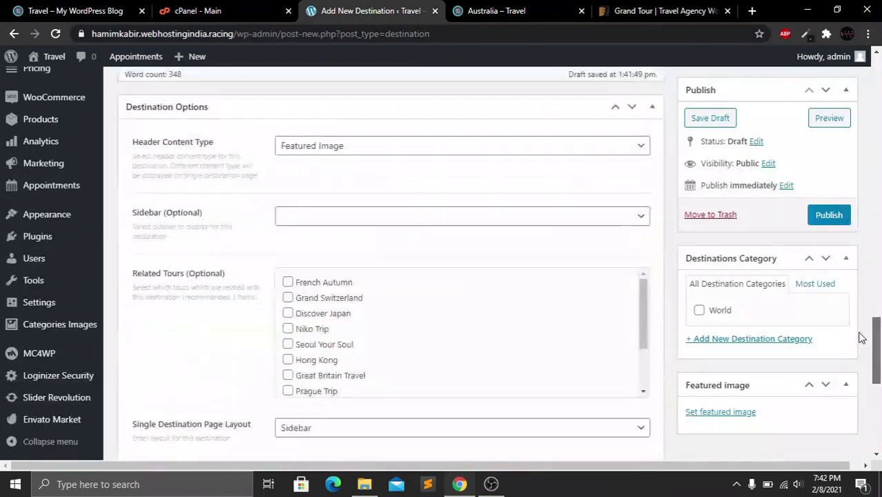
click(426, 181)
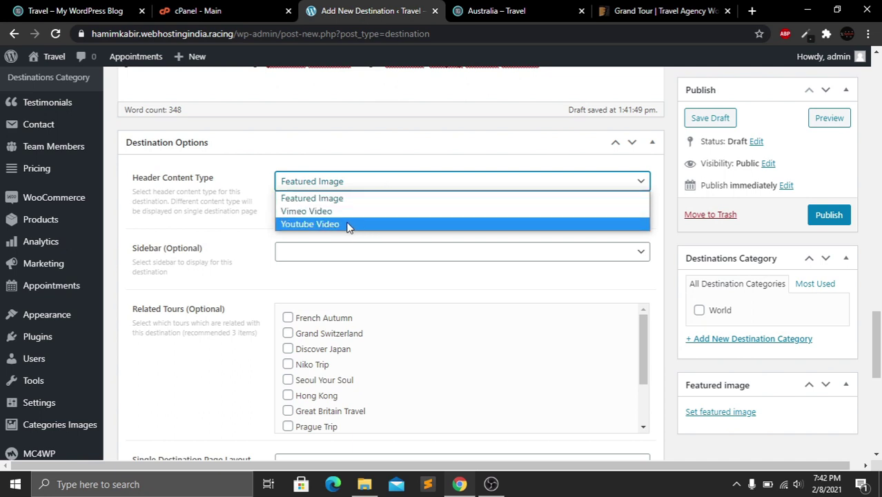
click(243, 239)
Tick French Autumn, Grand Switzerland, Discover Japan and Niko Trip as related tours
scroll(520, 261, down, 2)
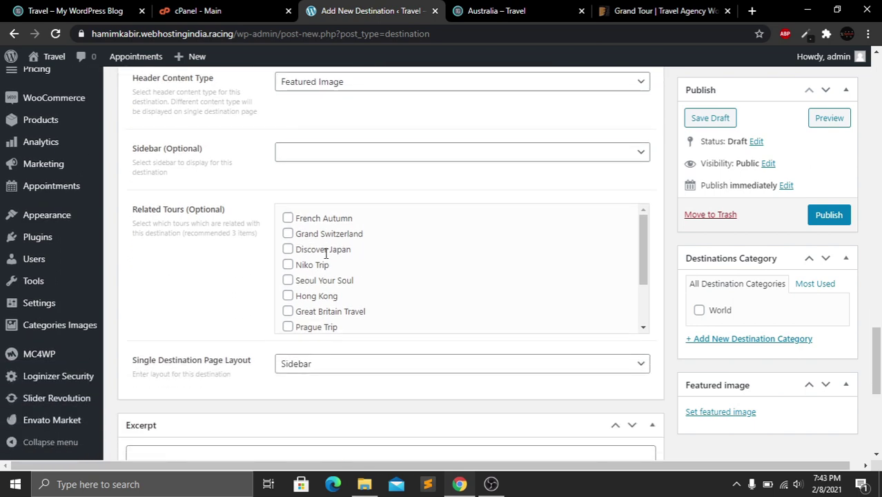
click(288, 219)
click(288, 233)
click(288, 250)
click(288, 264)
scroll(879, 337, down, 4)
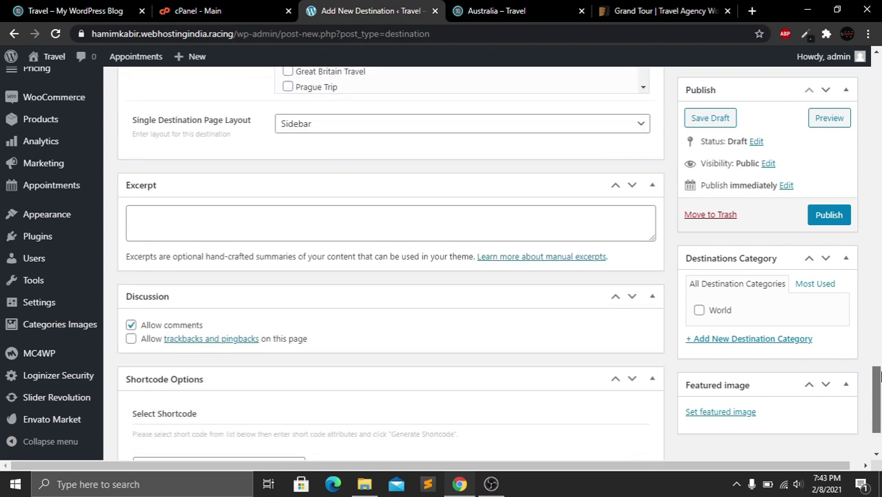
click(271, 158)
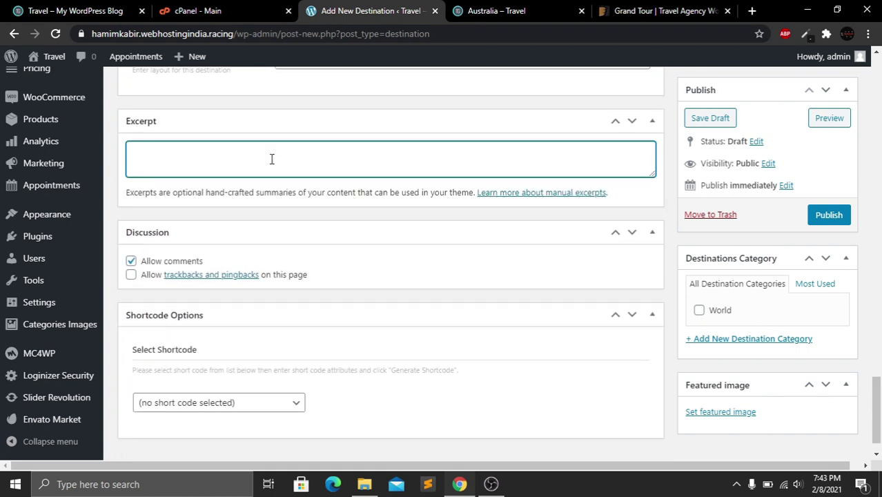
Upload the rural tractor photo and set it as the featured image
scroll(729, 415, down, 1)
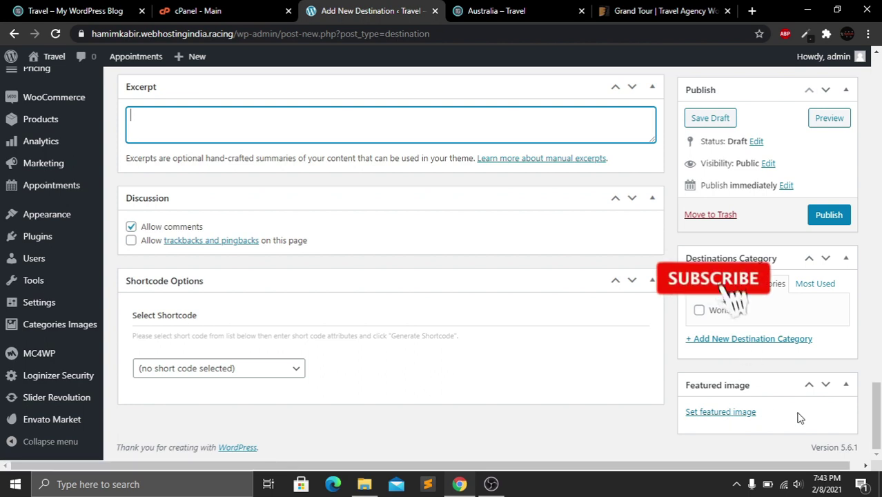
click(746, 414)
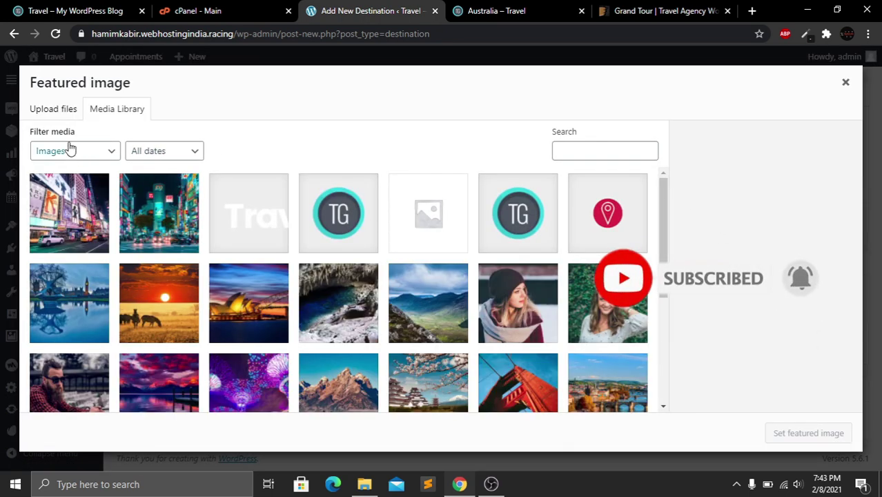
click(59, 112)
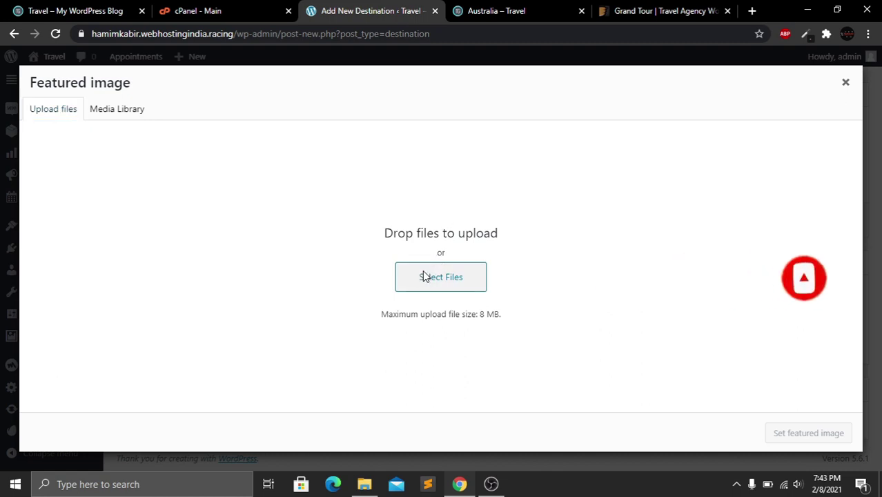
click(425, 277)
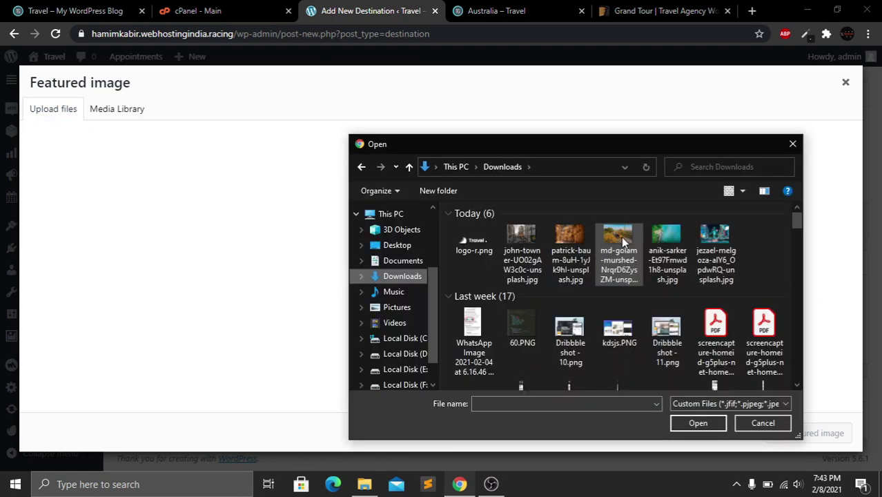
click(621, 239)
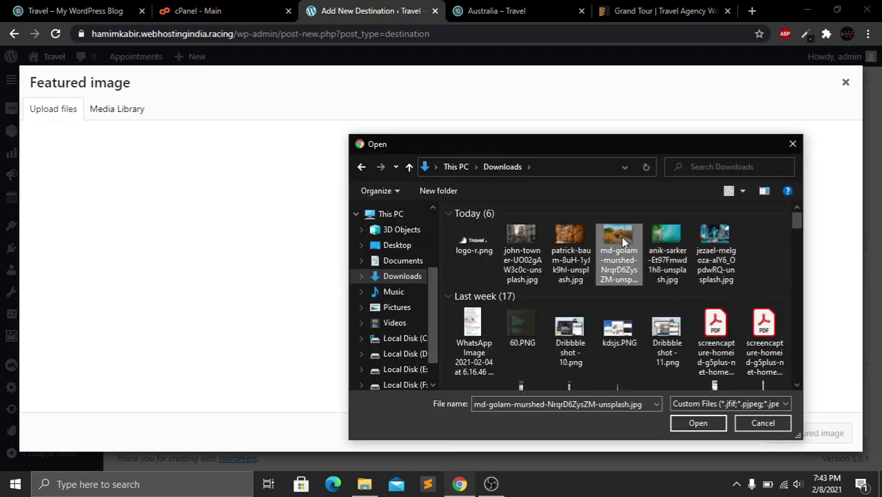
click(693, 426)
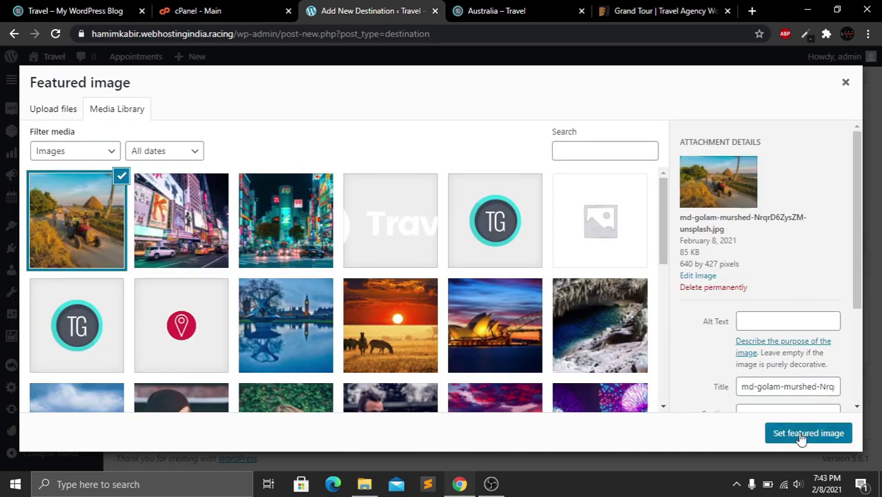
click(801, 435)
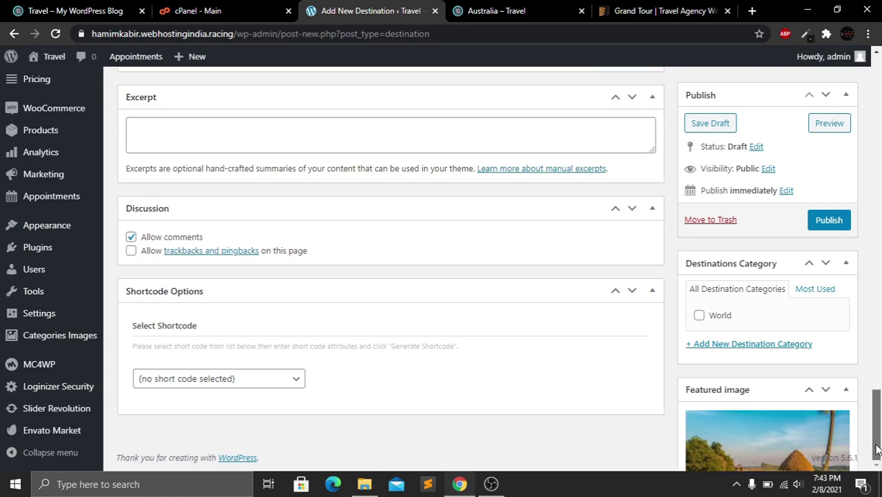
Put the Bangladesh destination in the World category and publish it
drag(878, 440, 863, 404)
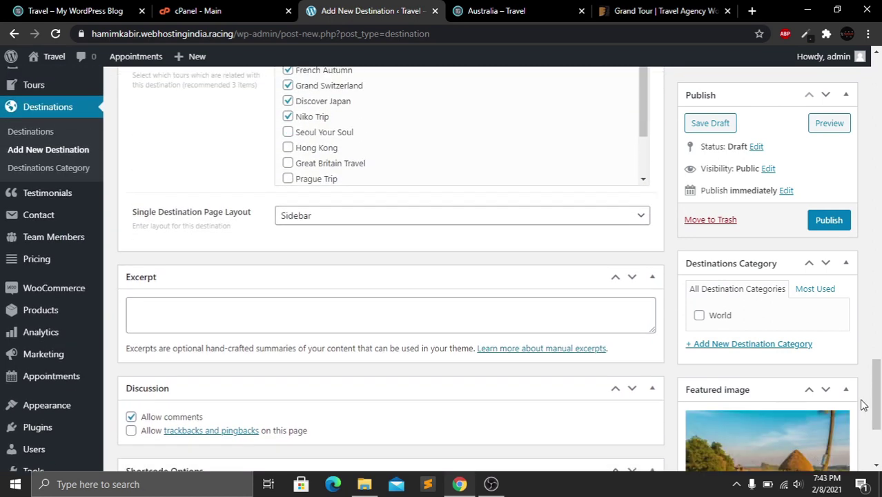
click(700, 317)
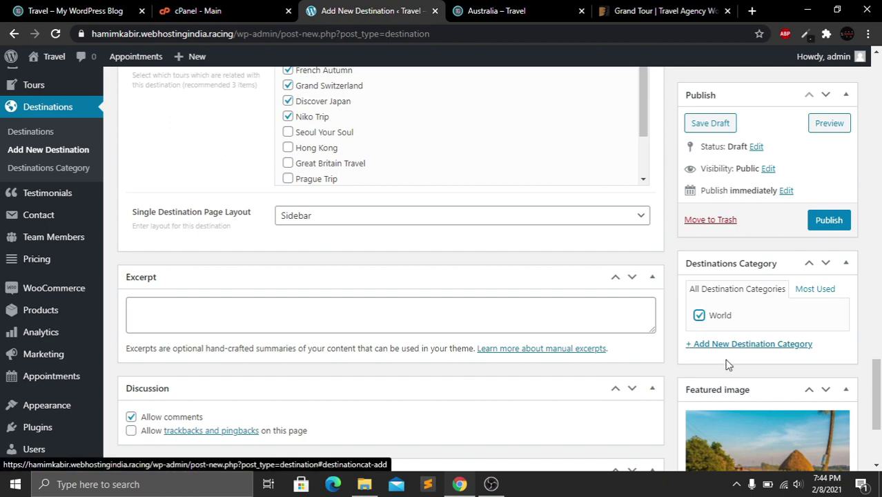
drag(878, 394, 878, 226)
click(828, 220)
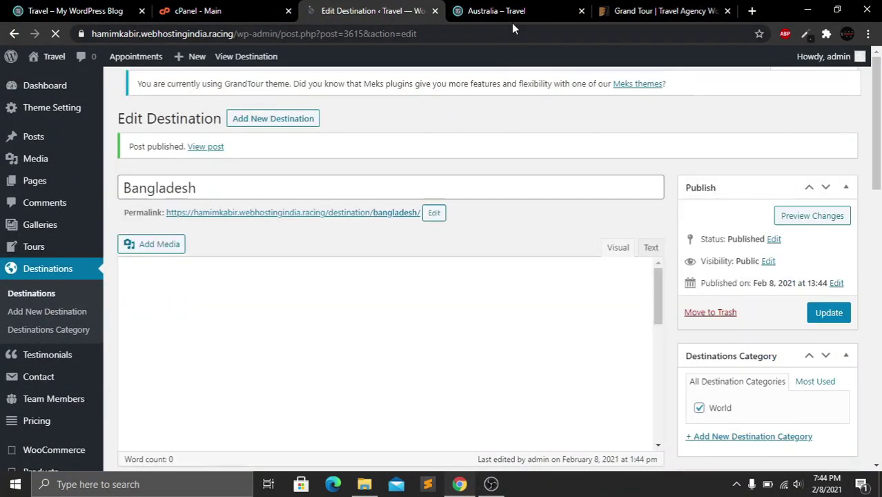
Reload the live site, confirm the Bangladesh tile on the home page, and return to its editor
click(498, 20)
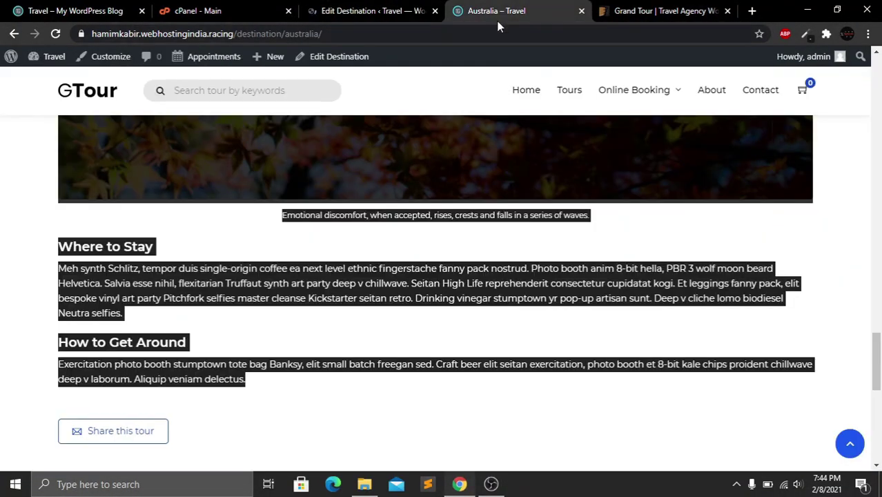
key(F5)
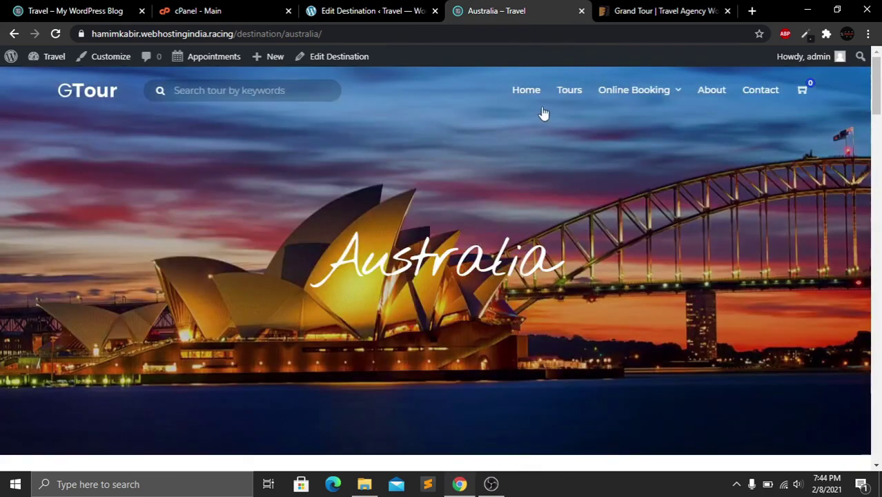
click(529, 92)
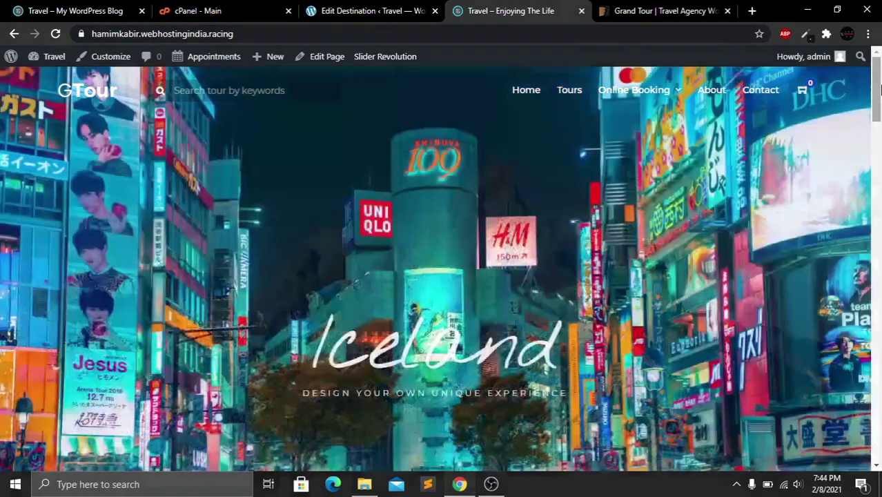
drag(877, 101, 880, 177)
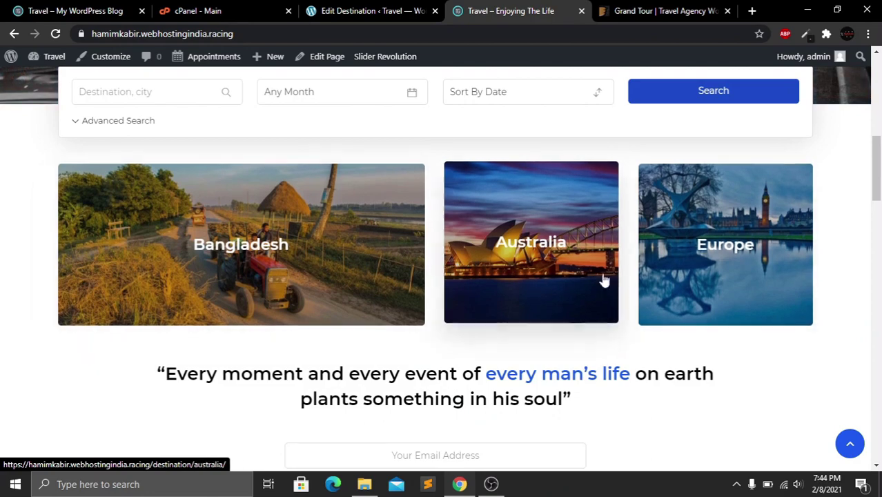
click(334, 7)
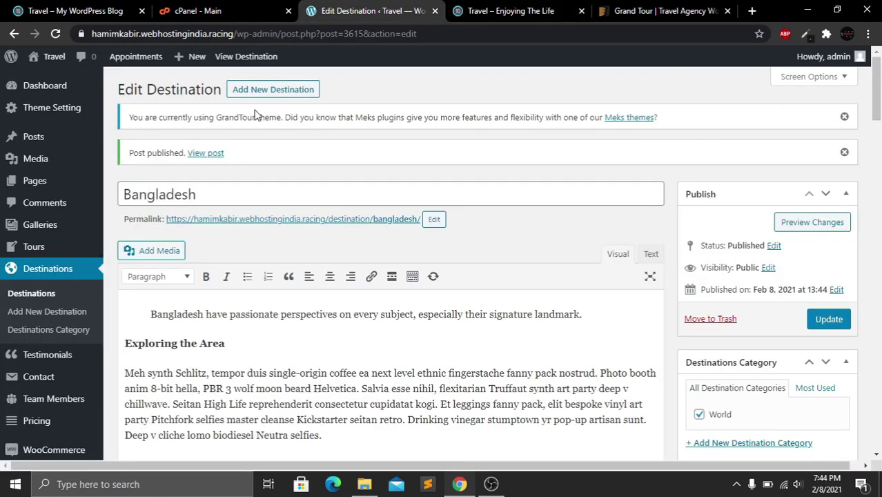
Start a new destination titled 'Spain' and paste in its description
click(273, 93)
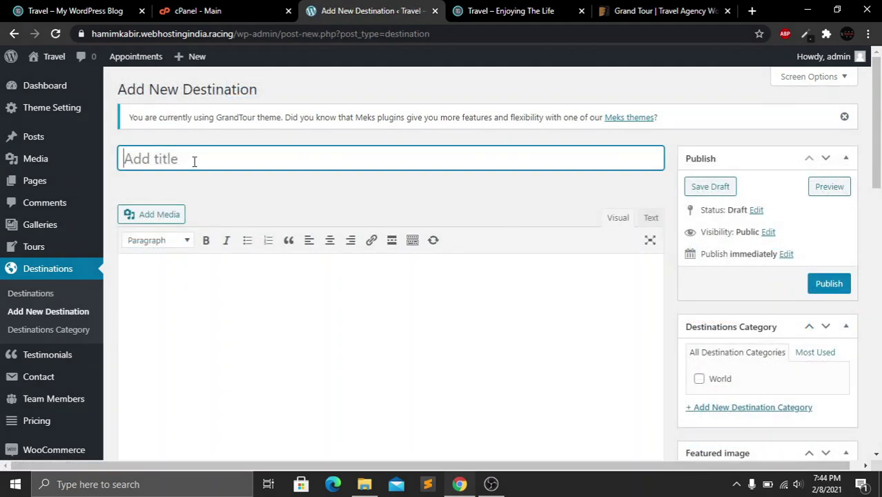
text(Spain)
click(232, 274)
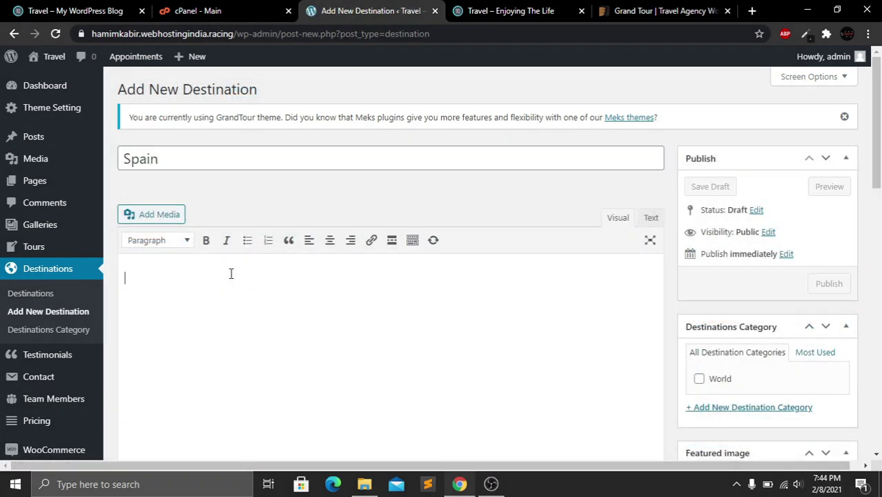
key(ctrl+v)
Tick Prague Trip, Great Britain Travel, Hong Kong and Seoul Your Soul as related tours, plus the World category
drag(875, 280, 877, 364)
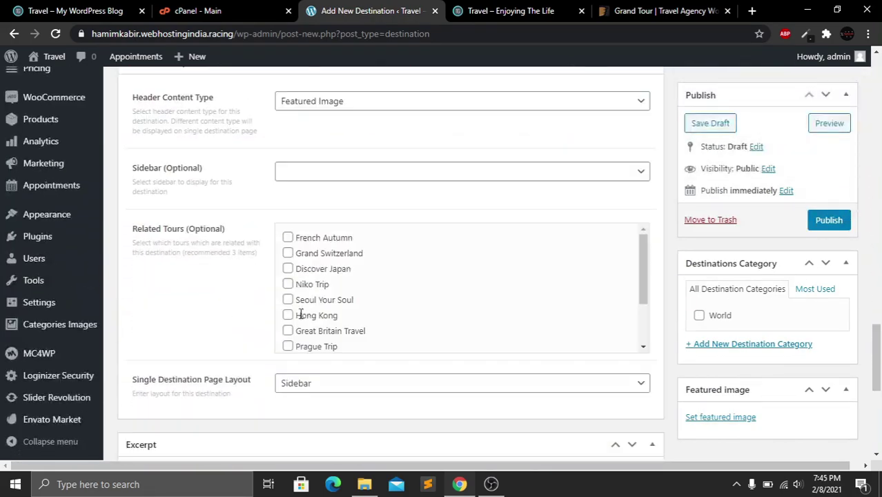
click(288, 346)
click(288, 331)
click(288, 316)
click(288, 300)
click(881, 267)
click(700, 316)
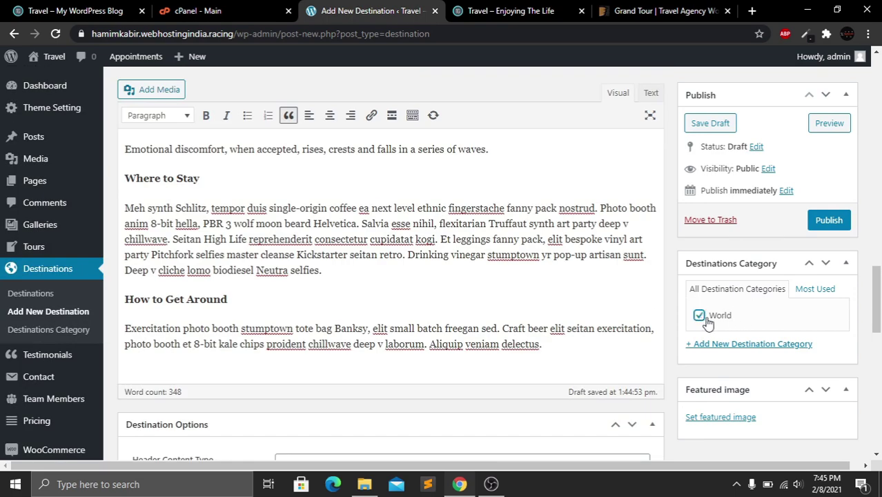
Set the street photo from the Media Library as featured image and publish Spain
scroll(876, 303, down, 3)
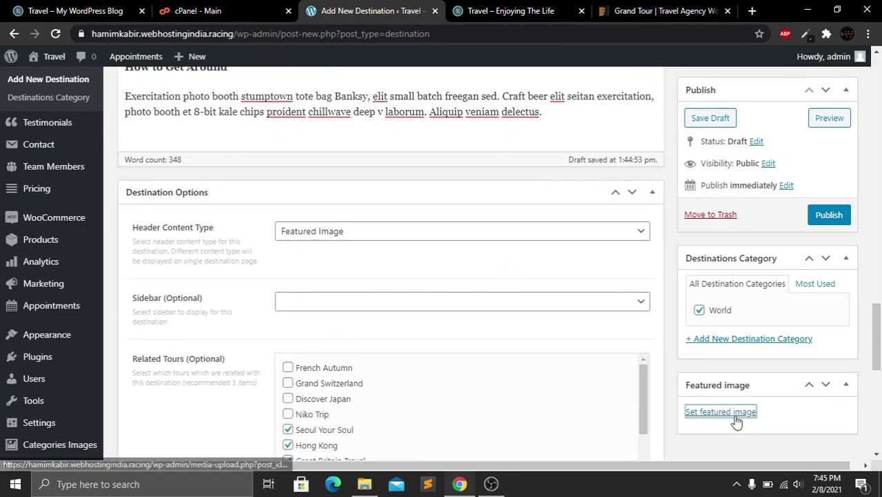
click(734, 415)
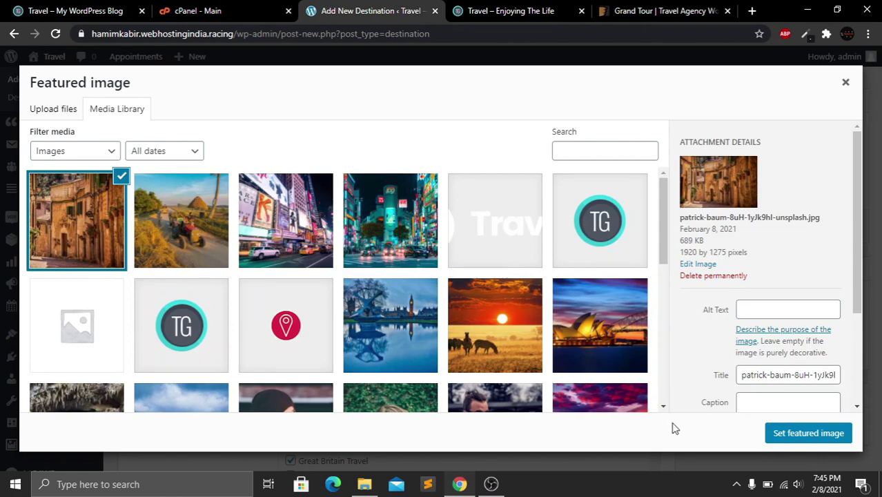
click(809, 435)
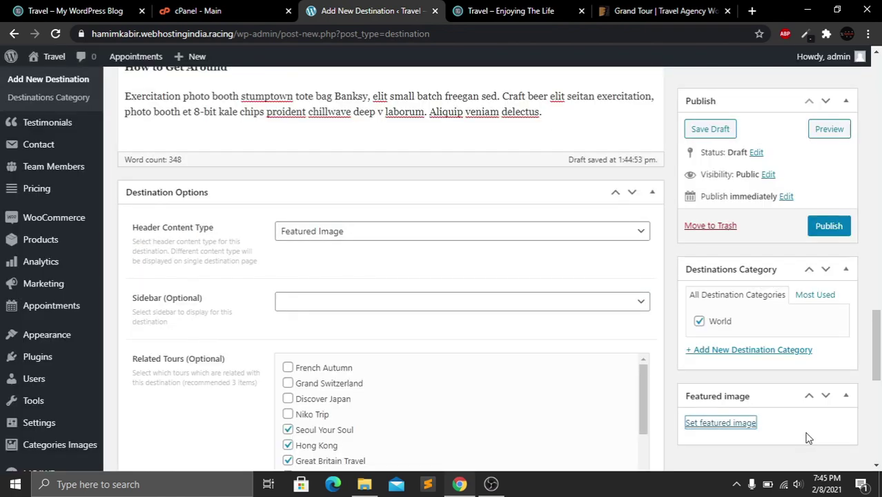
scroll(877, 386, down, 1)
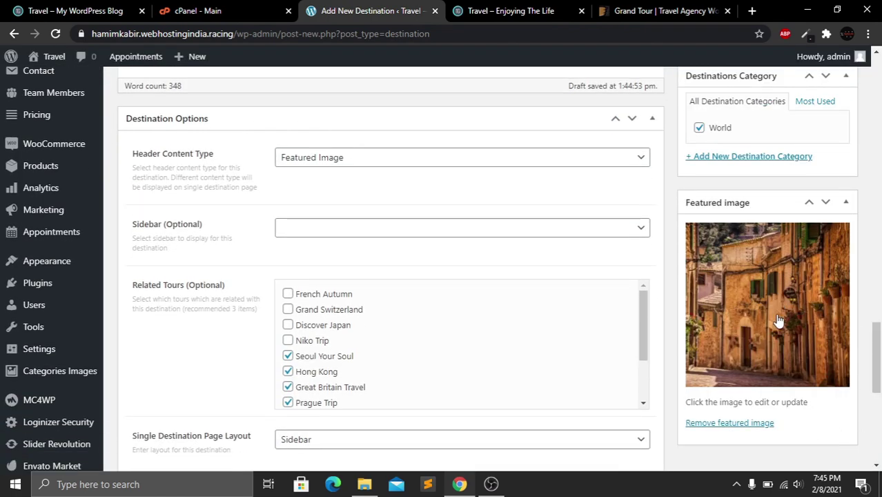
drag(874, 362, 874, 188)
click(833, 224)
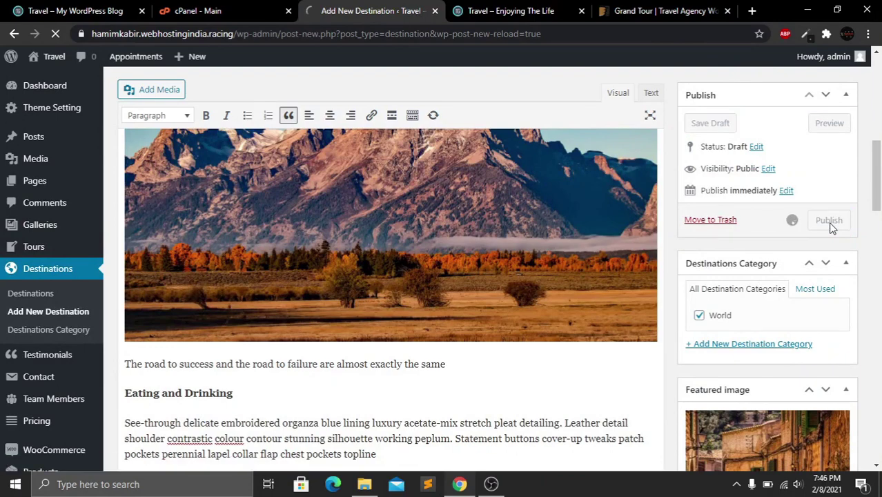
Reload the front page to confirm the Spain tile and tour cards, then return to the Spain editor
click(497, 10)
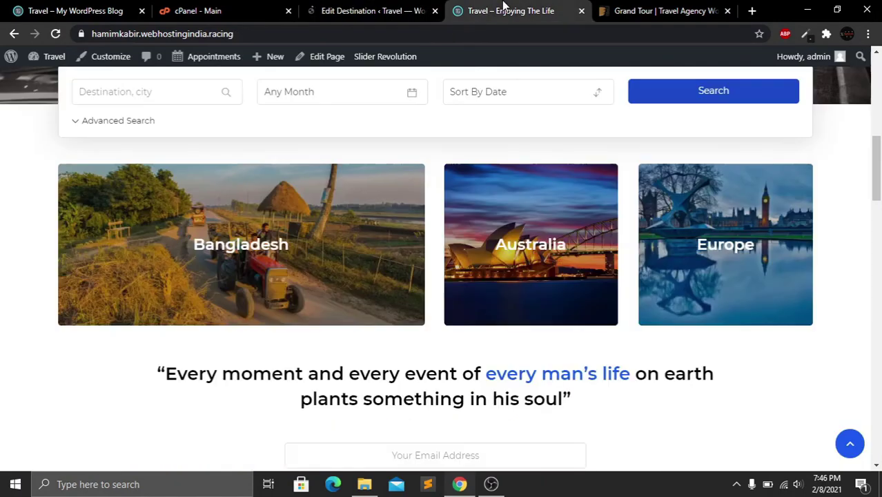
click(56, 33)
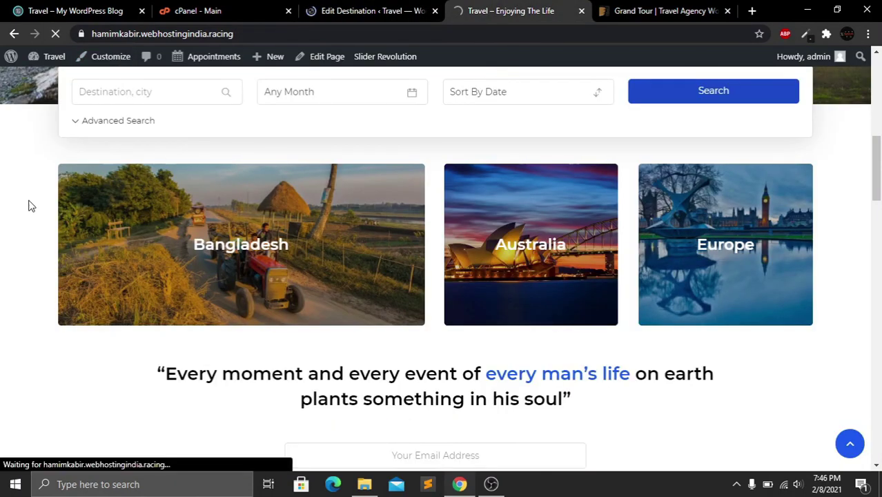
mouse_move(880, 160)
mouse_down()
mouse_move(880, 176)
mouse_move(881, 165)
mouse_up()
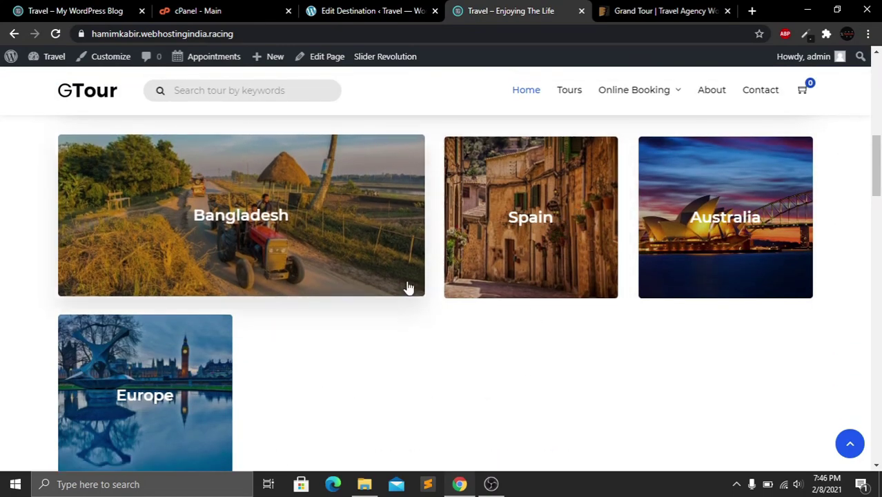
drag(880, 157, 874, 242)
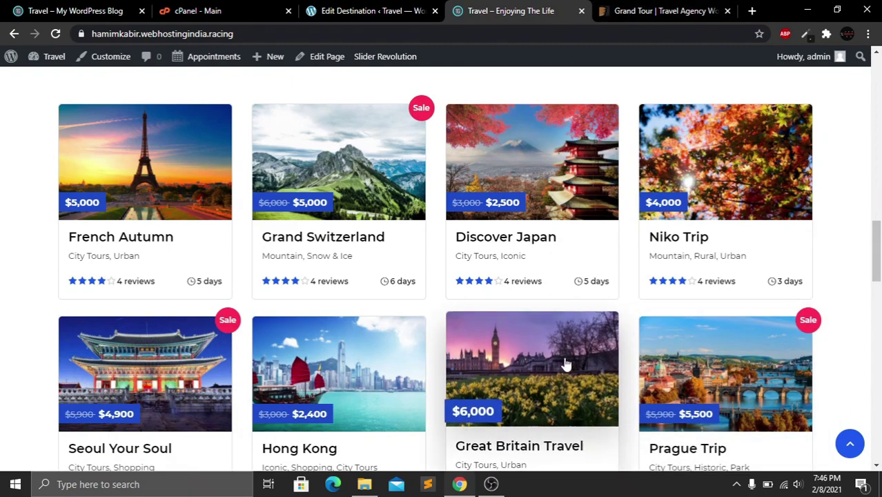
click(373, 10)
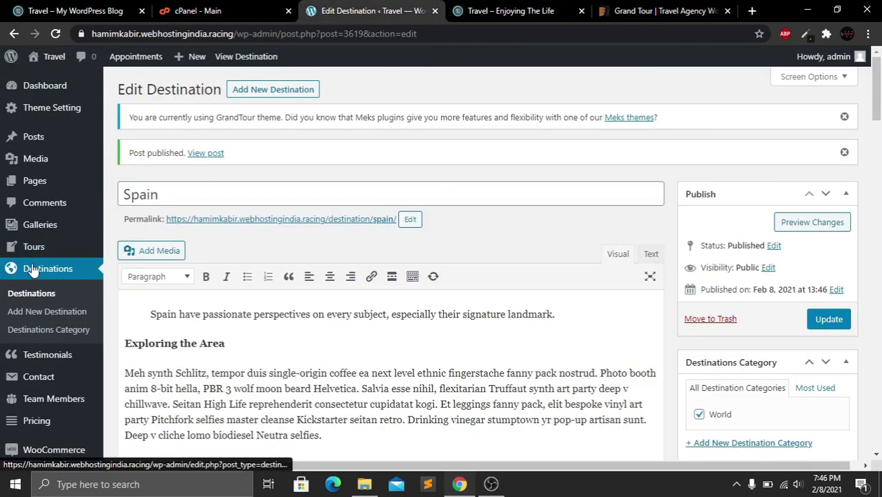
Start a new tour titled 'Awesome Text'
mouse_move(43, 253)
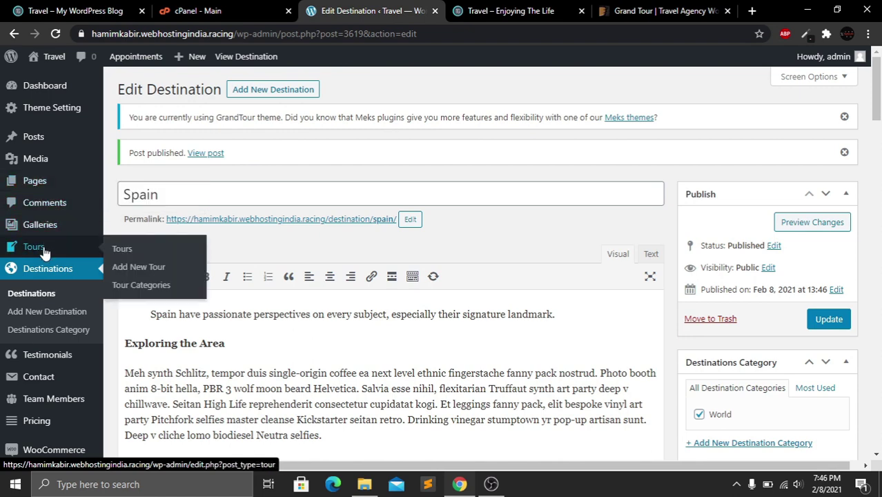
click(135, 253)
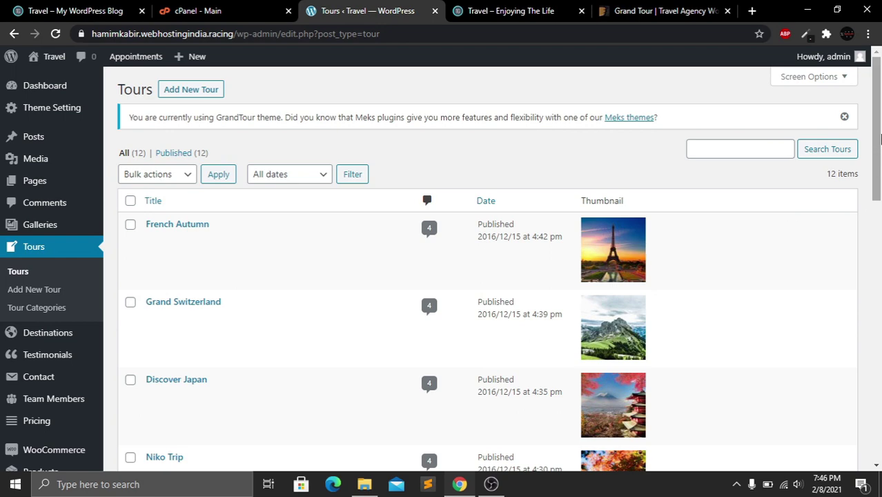
mouse_move(880, 119)
mouse_down()
mouse_move(880, 373)
mouse_move(879, 132)
mouse_up()
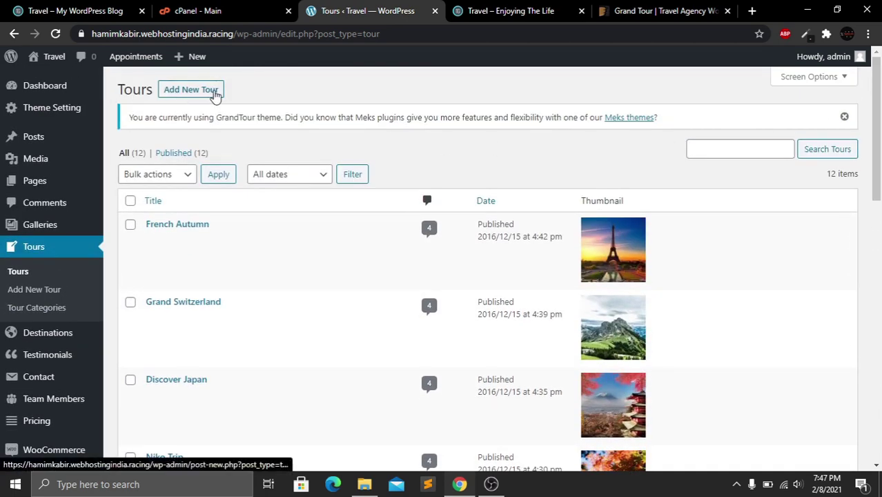
click(199, 94)
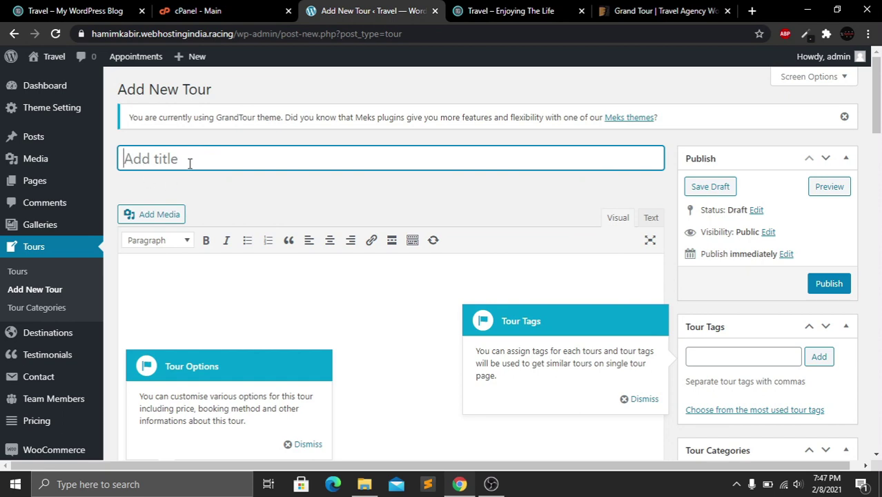
text(Awesome Text)
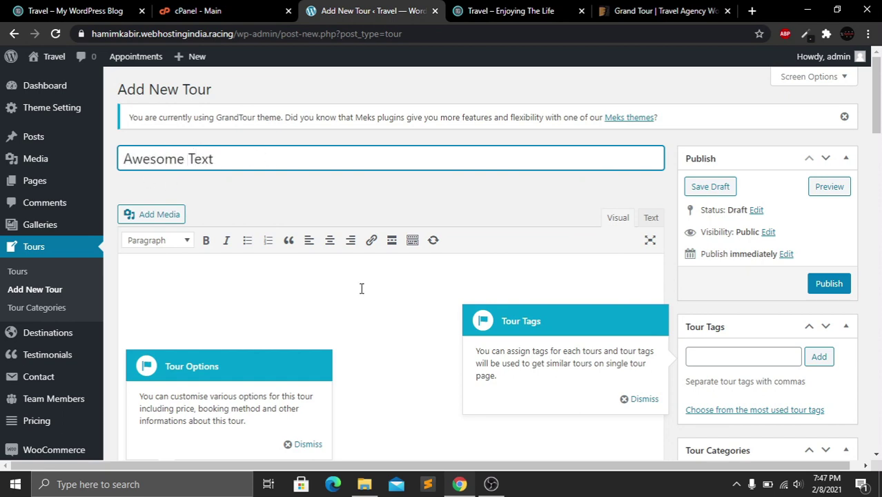
click(361, 288)
Copy the French Autumn itinerary from the live site into the tour description
click(499, 11)
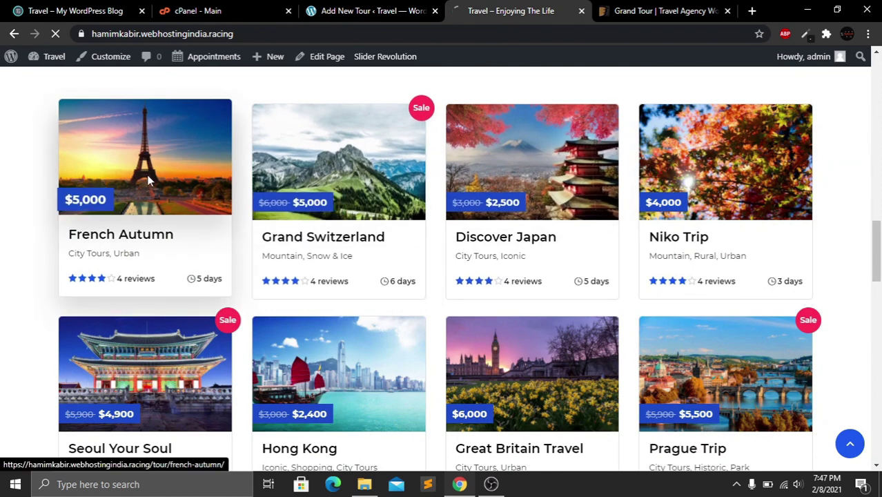
scroll(105, 132, down, 8)
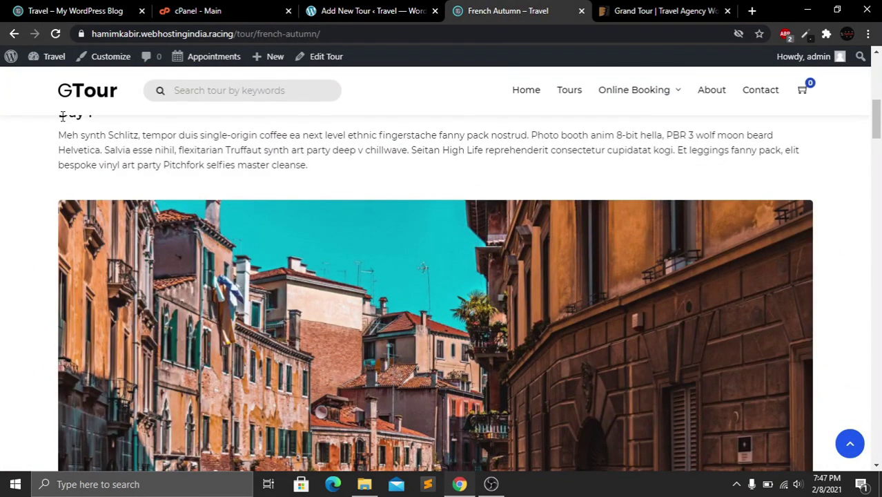
drag(62, 116, 368, 357)
scroll(367, 357, down, 15)
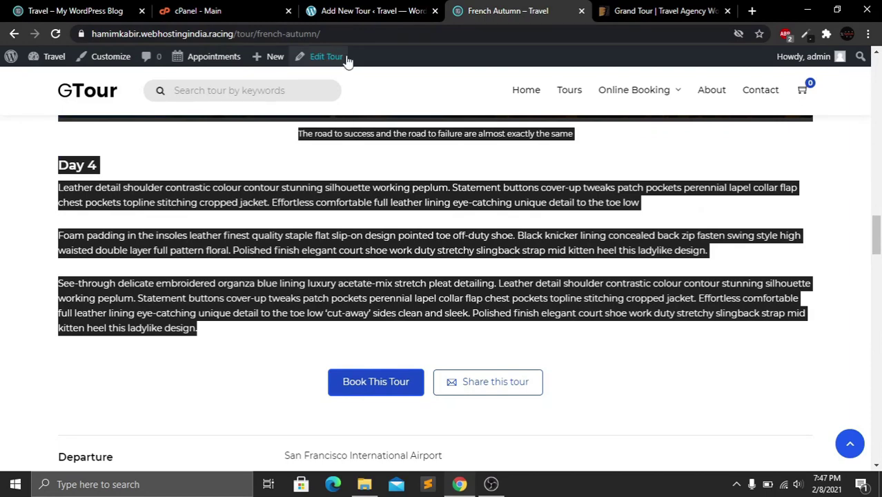
click(352, 9)
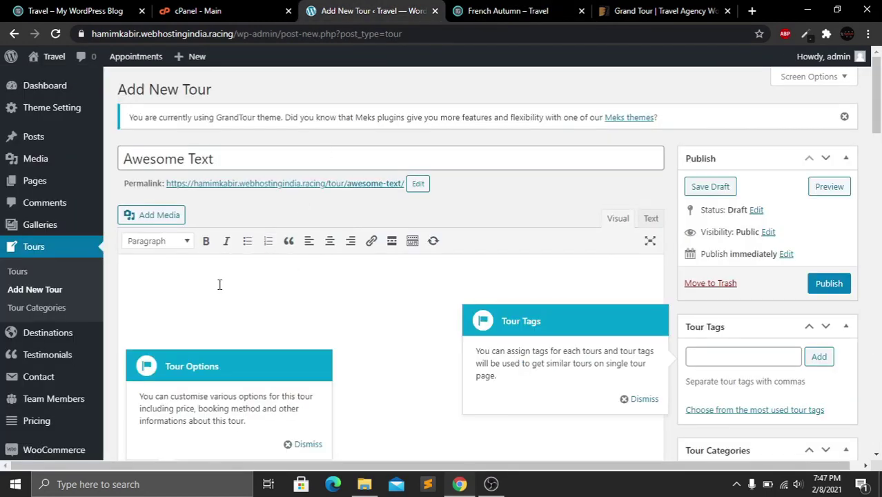
key(ctrl+v)
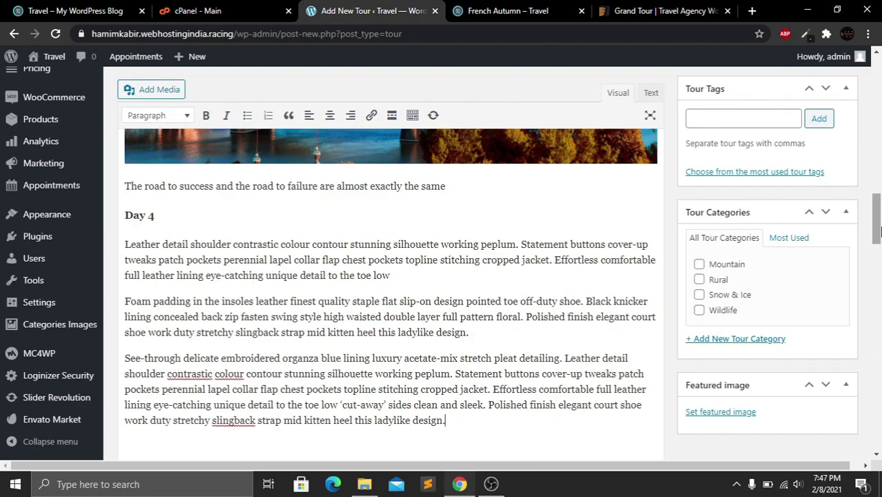
Fill in the days and minimum age, and make the tour available in April, May and June
drag(877, 219, 879, 269)
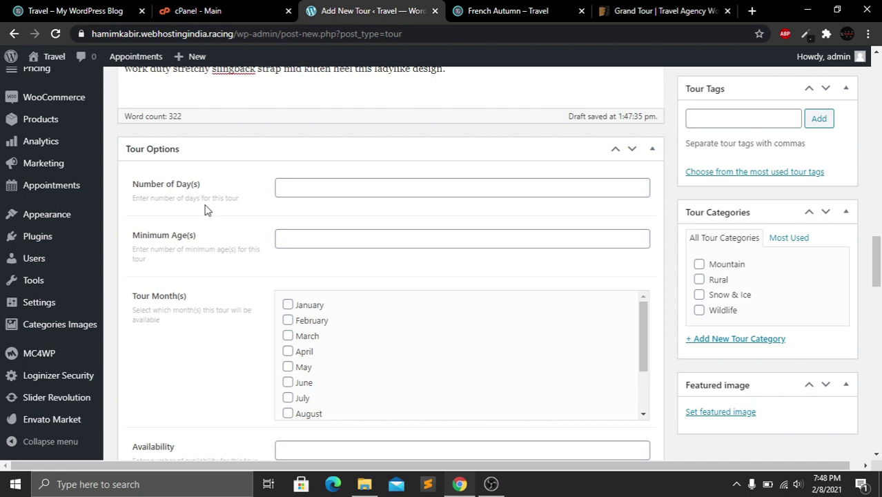
click(313, 180)
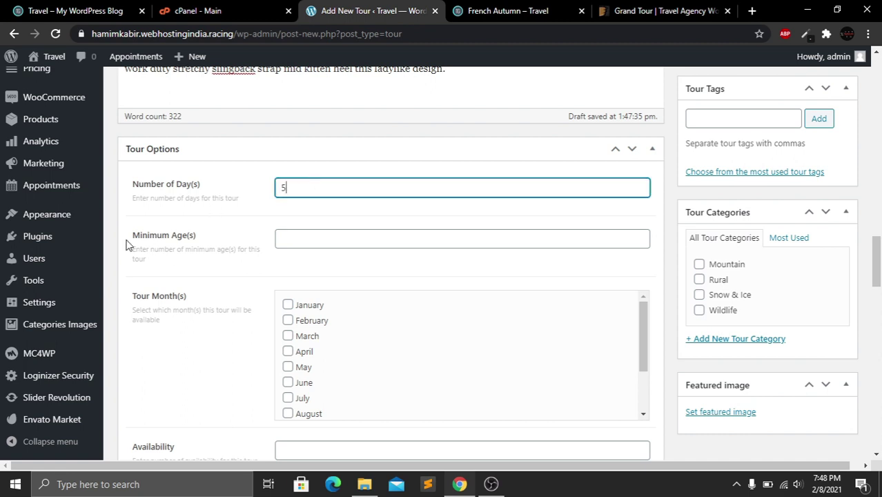
drag(126, 244, 215, 243)
click(327, 241)
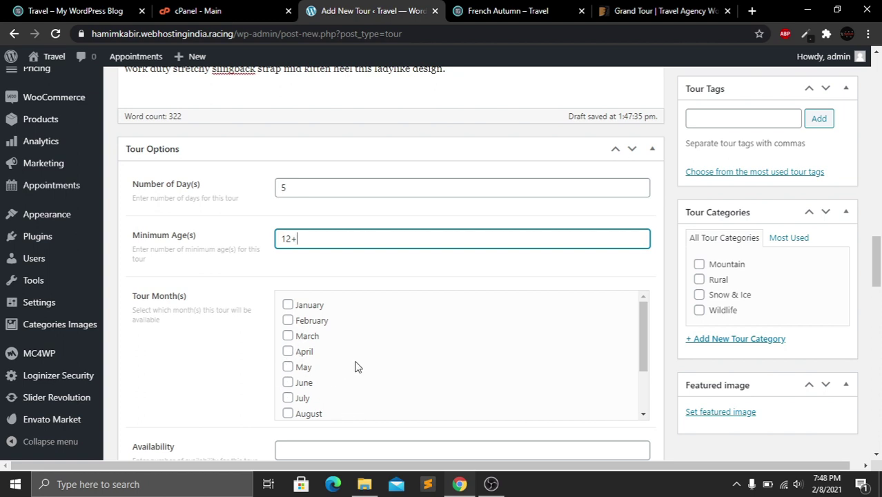
click(288, 351)
click(288, 367)
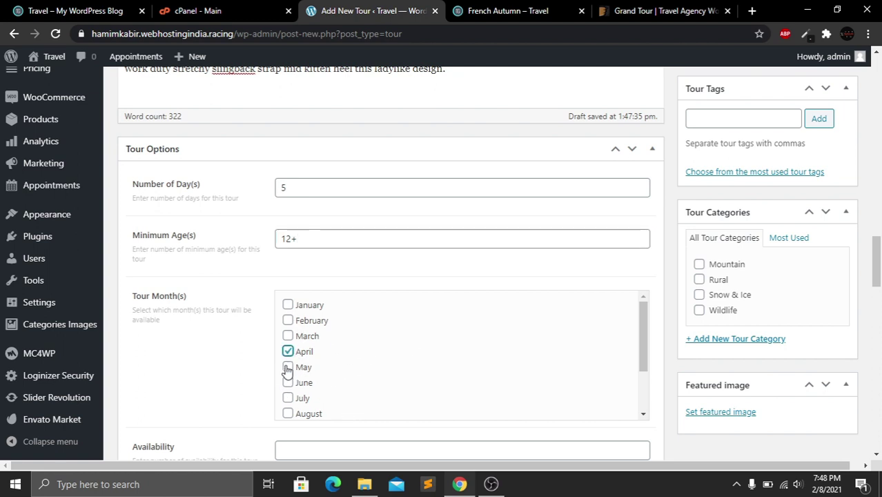
click(288, 384)
Enter 30 places of availability and a price of 6000
drag(876, 268, 876, 297)
click(312, 217)
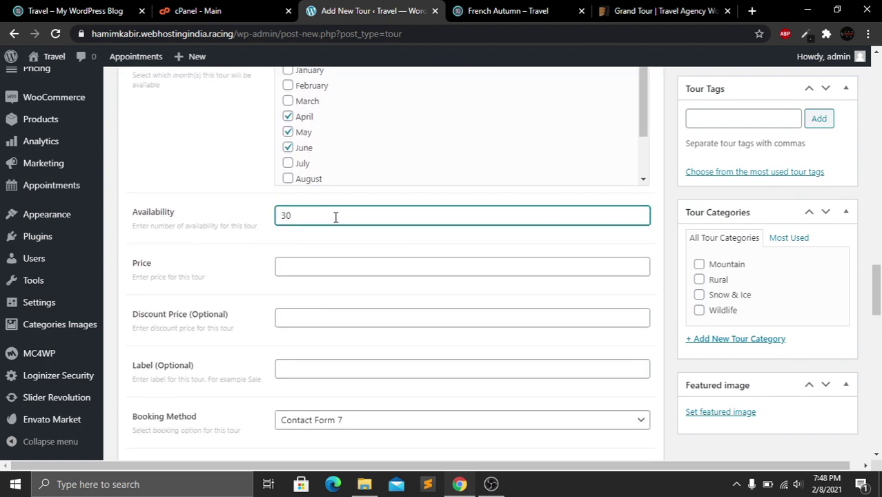
click(325, 266)
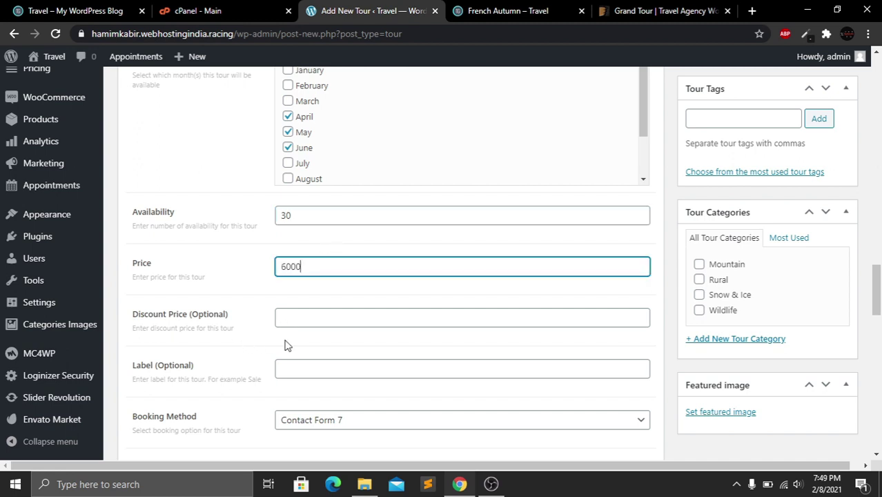
drag(141, 314, 236, 329)
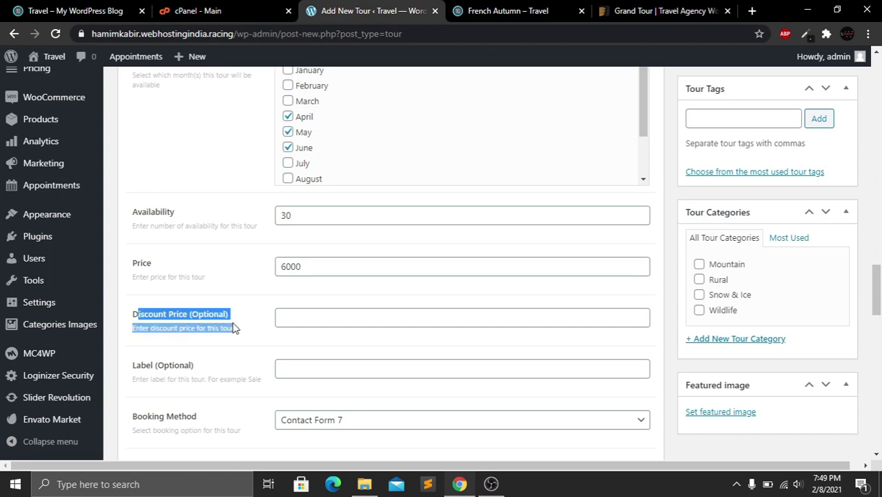
click(233, 328)
Keep Contact Form 7 as the booking method with Contact form 1 as the form
drag(877, 295, 880, 318)
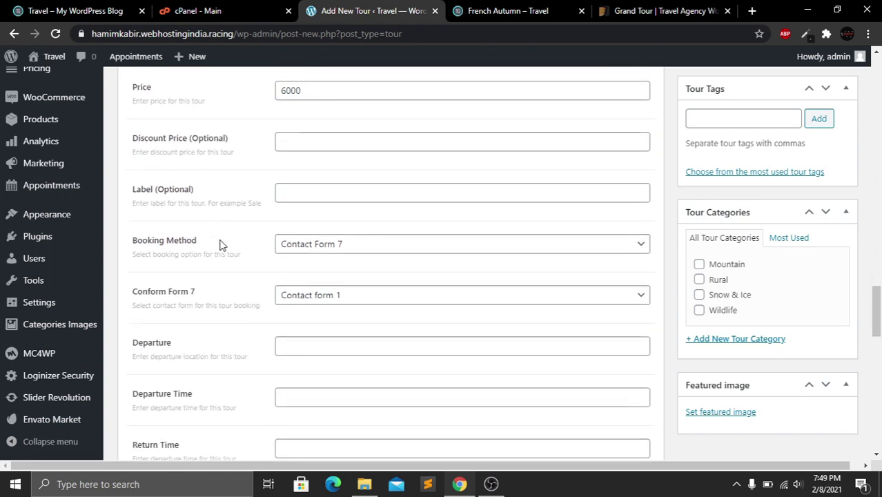
drag(131, 189, 180, 190)
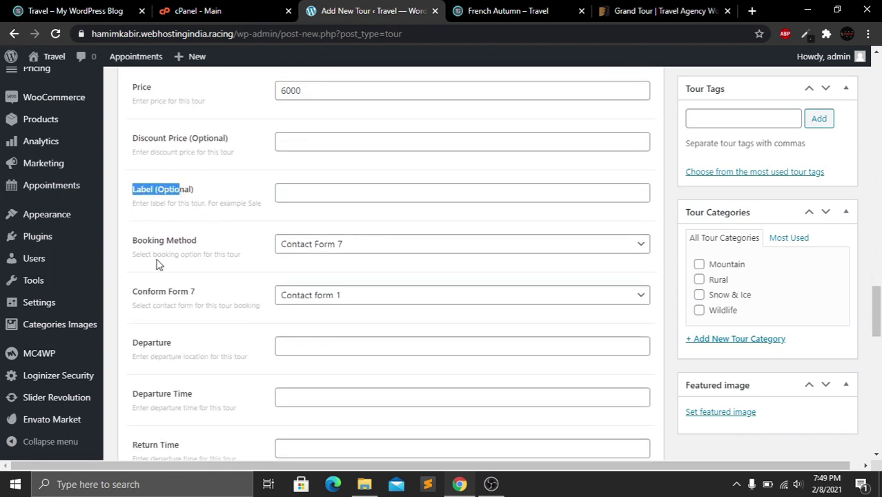
drag(135, 242, 231, 251)
click(232, 251)
click(643, 248)
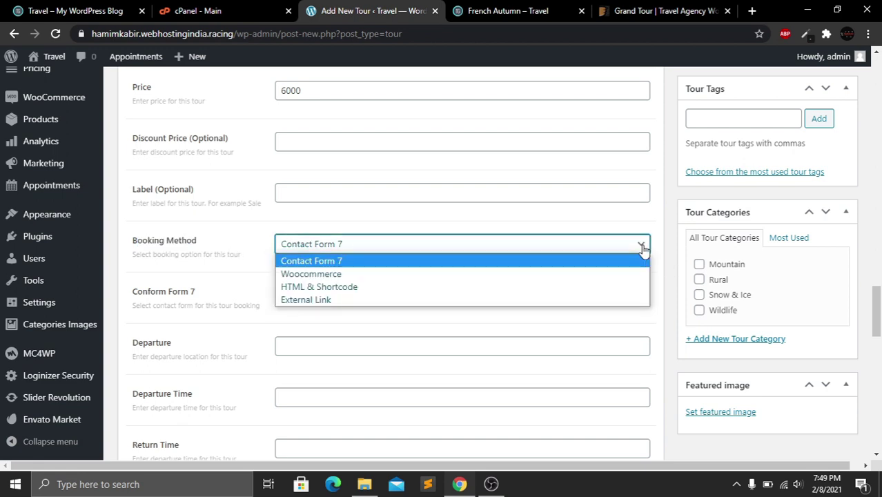
click(428, 245)
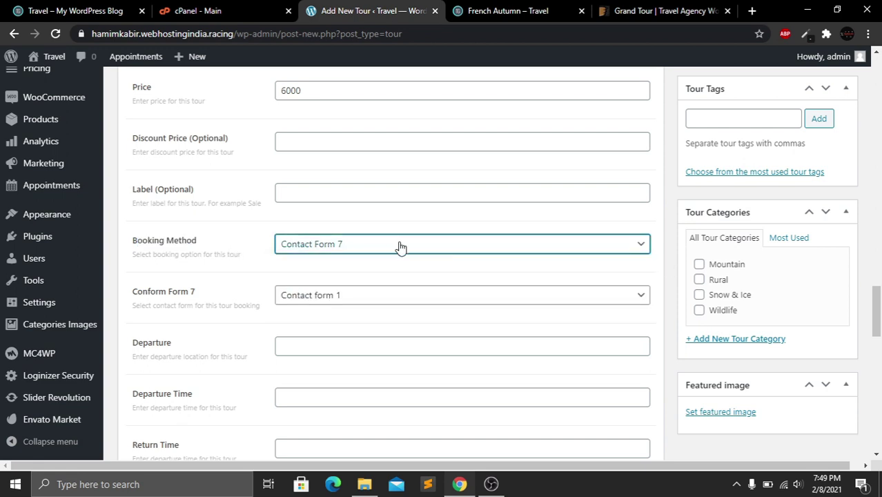
click(478, 298)
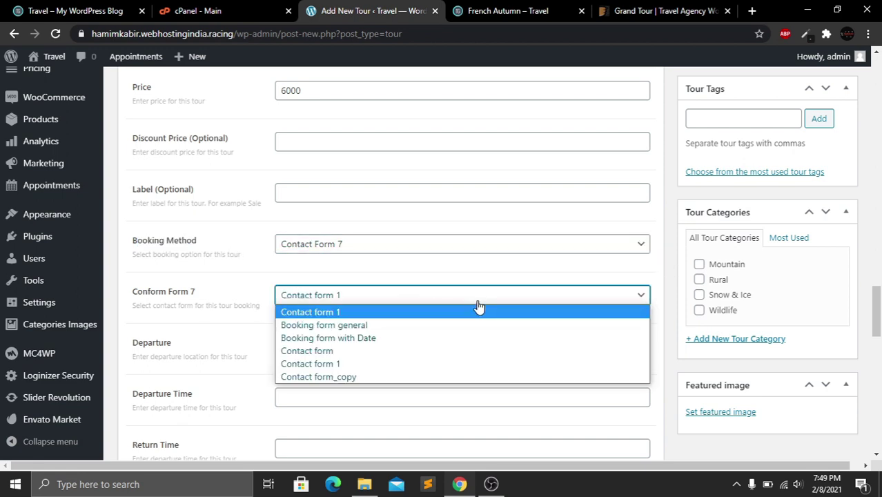
click(376, 364)
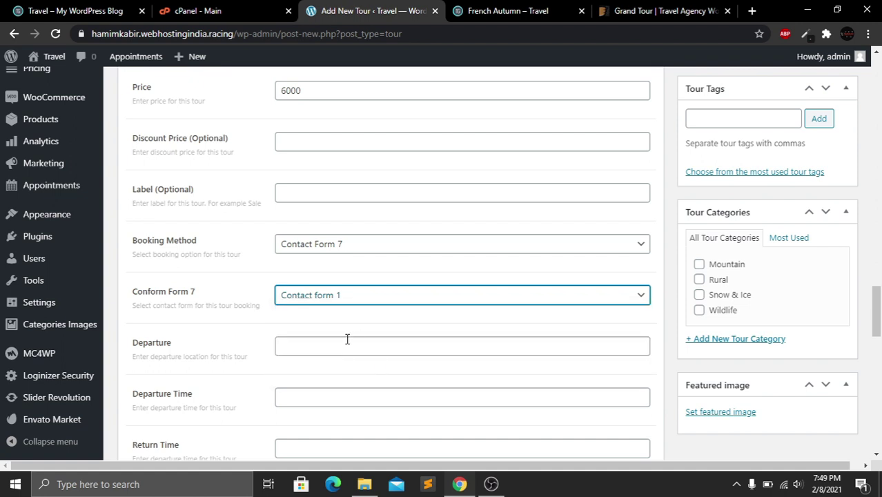
Point out the Departure, Departure Time, Return Time and Included fields
scroll(875, 313, down, 3)
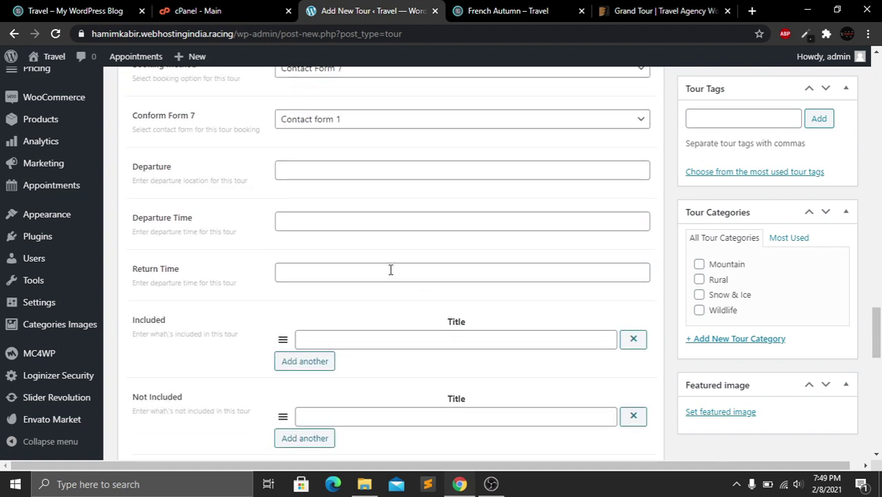
drag(143, 169, 182, 174)
drag(149, 219, 212, 223)
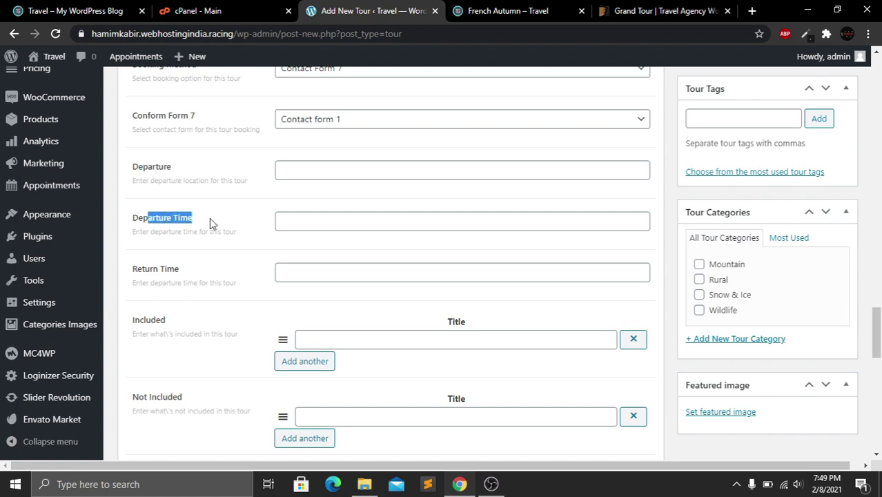
drag(136, 268, 235, 273)
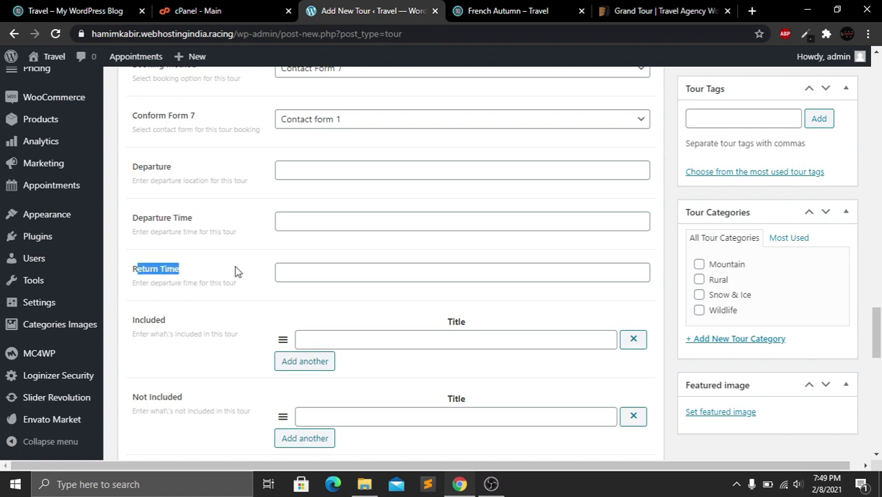
drag(133, 335, 162, 334)
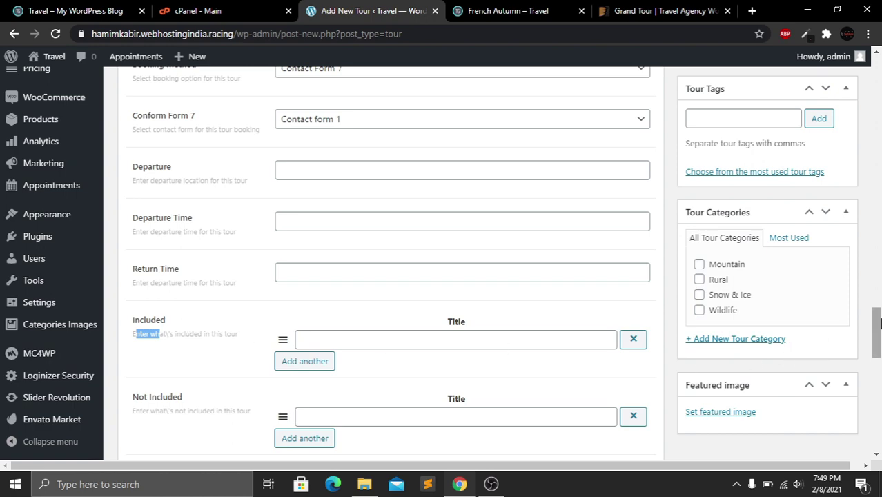
scroll(622, 356, down, 2)
Copy Airfare and 5 Star Accomodation from French Autumn into the first two Included items
click(430, 222)
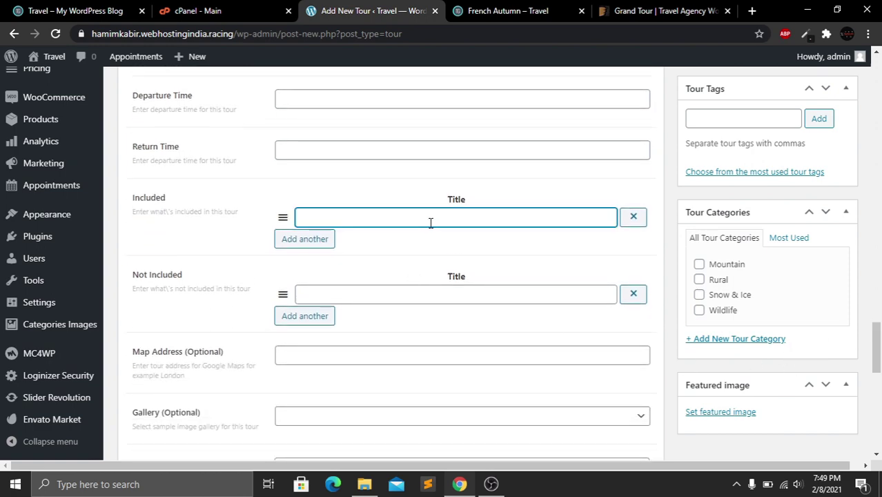
click(537, 8)
drag(878, 227, 878, 262)
double_click(372, 225)
click(336, 8)
click(310, 241)
click(497, 7)
triple_click(351, 240)
key(ctrl+c)
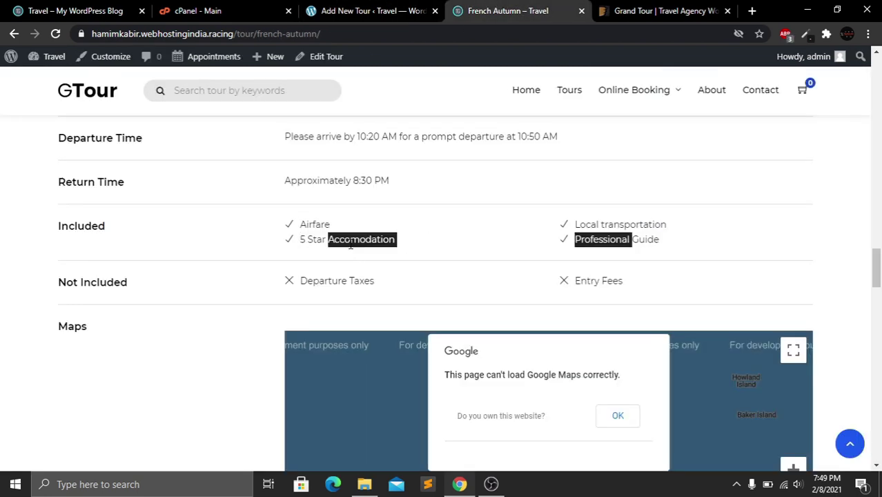
click(366, 10)
click(387, 239)
key(ctrl+v)
Add Local transportation as the third Included item, copied from the French Autumn tour
click(306, 260)
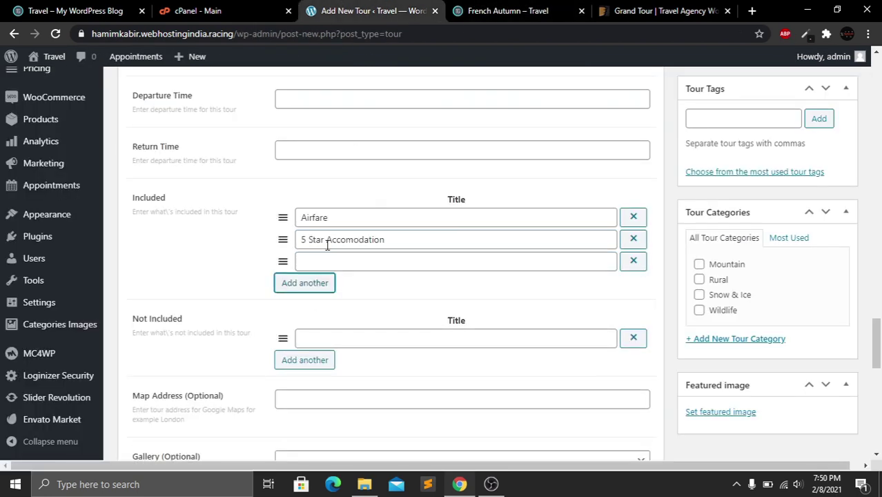
click(504, 10)
triple_click(609, 228)
key(ctrl+c)
click(373, 10)
click(426, 259)
key(ctrl+v)
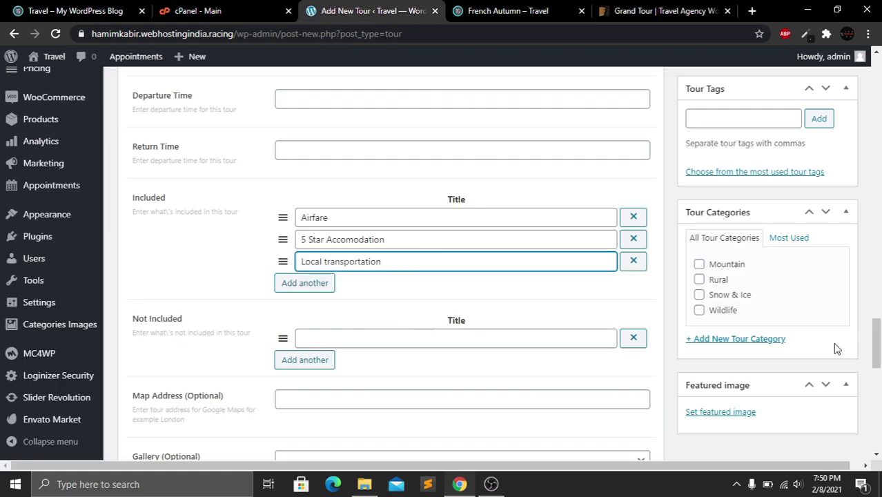
Paste Departure Taxes from French Autumn into the first Not Included item
scroll(837, 349, down, 2)
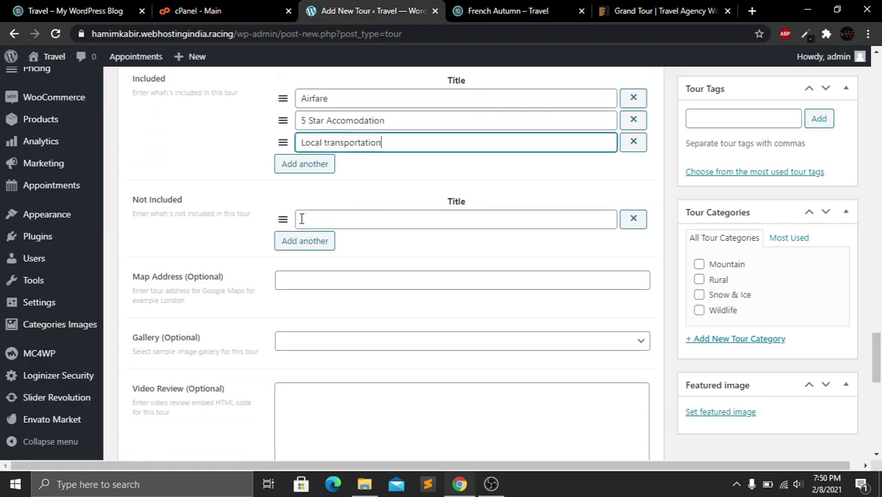
click(507, 11)
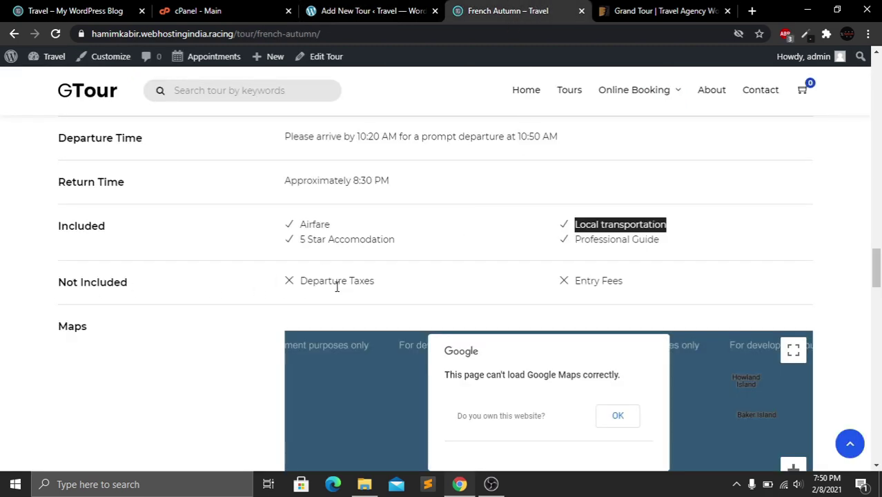
triple_click(330, 281)
key(ctrl+c)
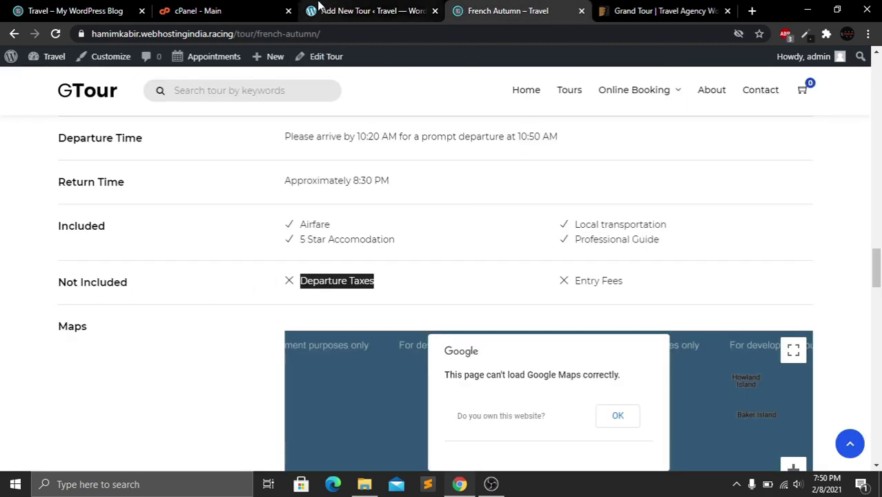
click(373, 10)
click(314, 281)
key(ctrl+v)
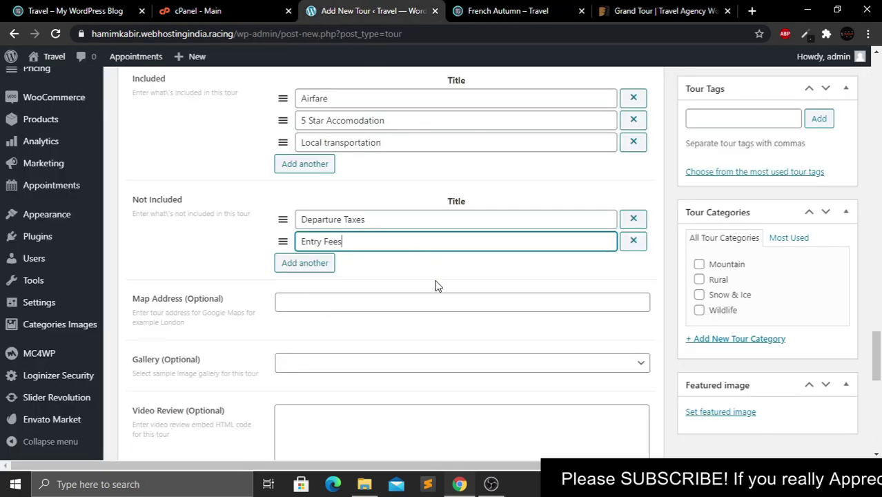
drag(133, 299, 210, 298)
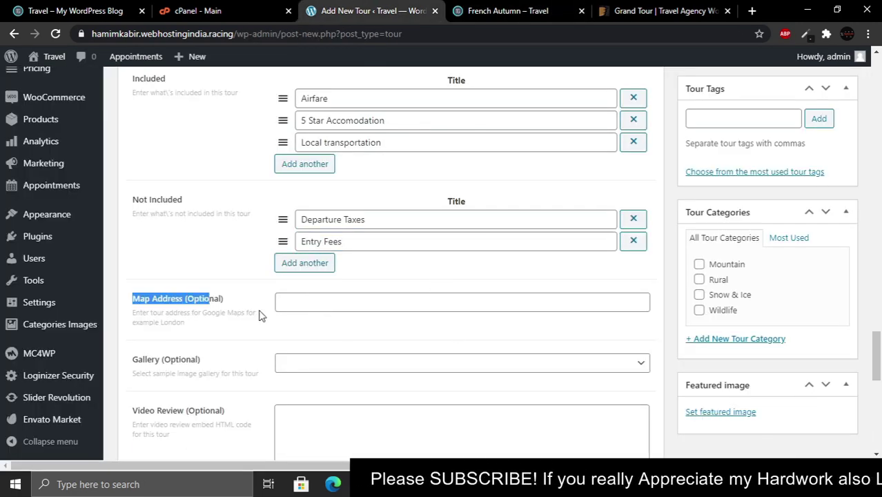
Enter Spain in the Map Address (Optional) field and leave the remaining optional fields unchanged
click(328, 304)
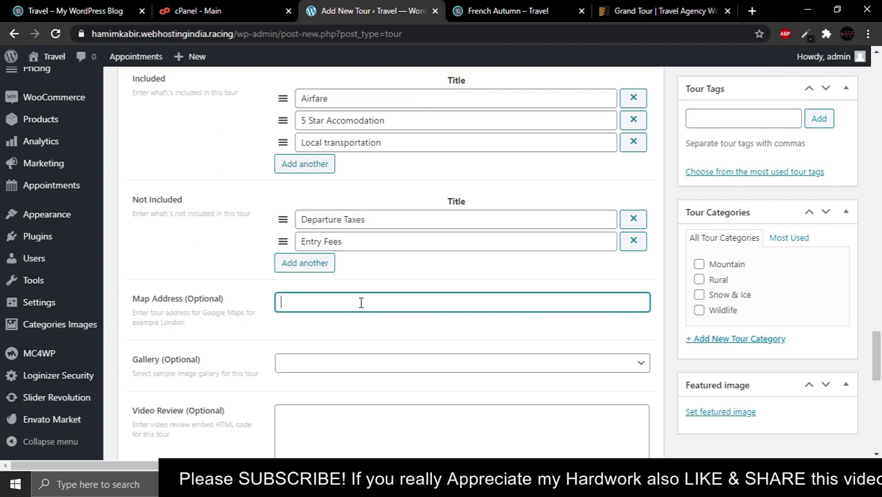
text(Spain)
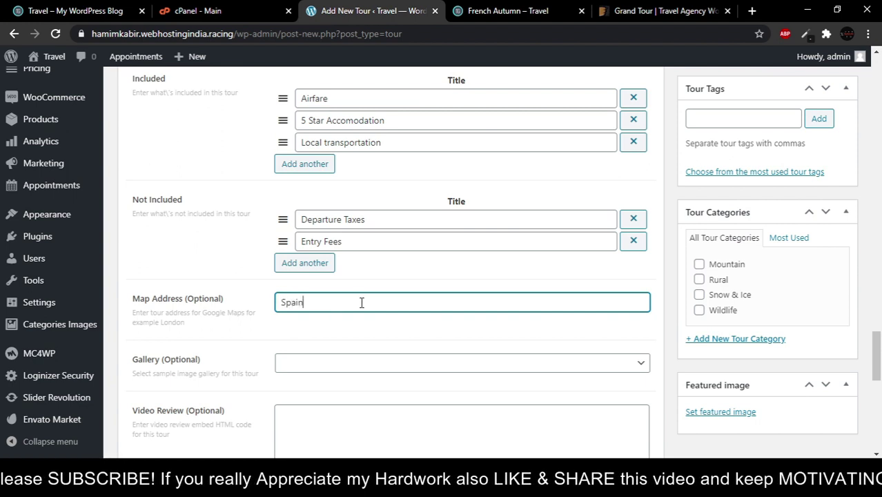
scroll(236, 190, down, 3)
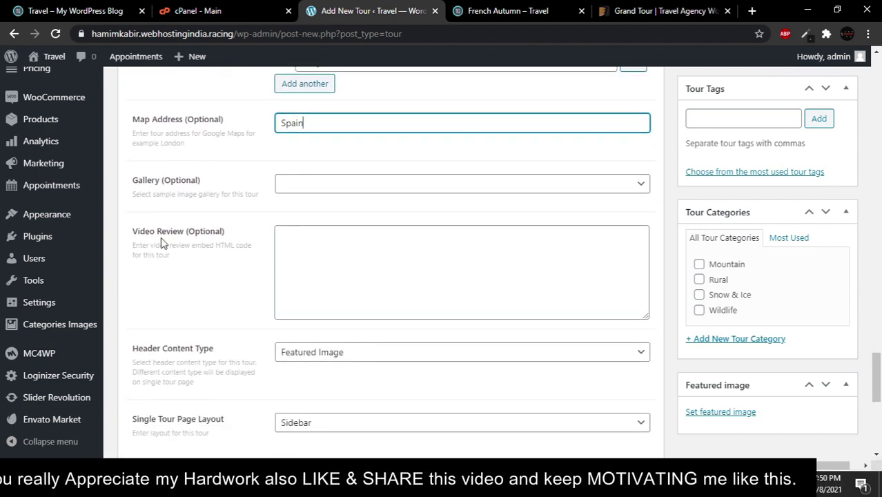
drag(139, 352, 215, 355)
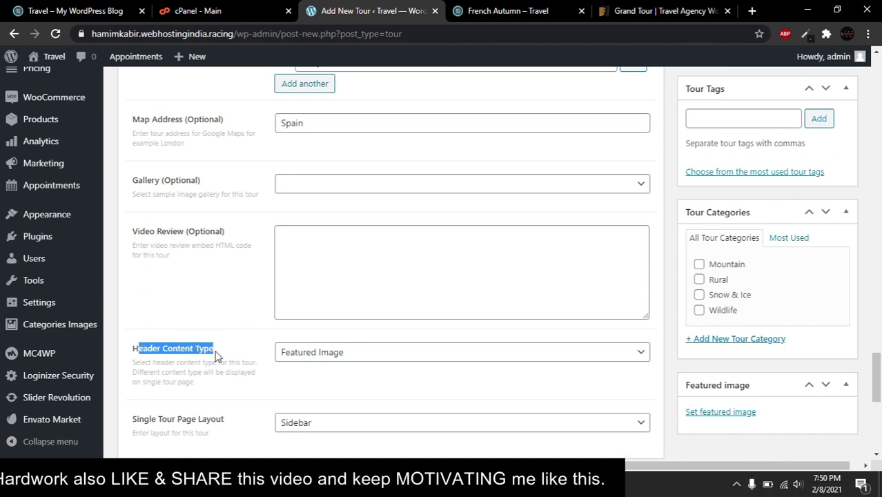
drag(877, 390, 879, 439)
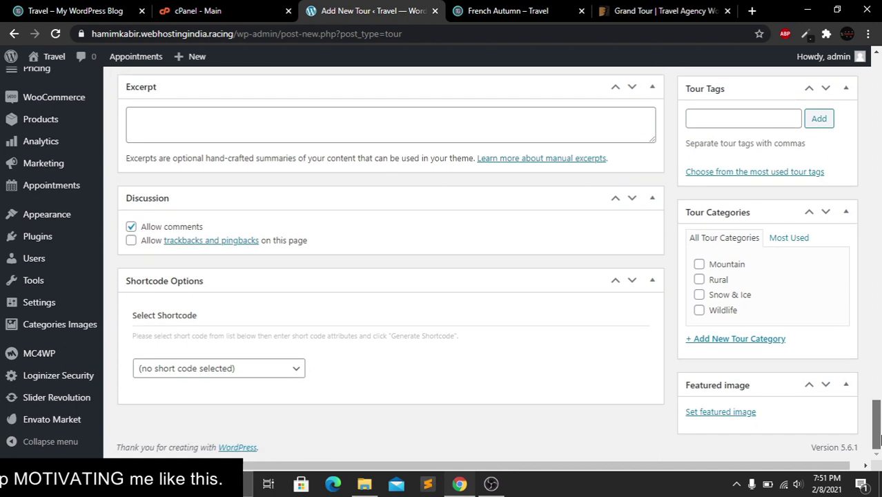
Upload the patrick-baum old-town street JPG and set it as the tour's featured image
click(697, 410)
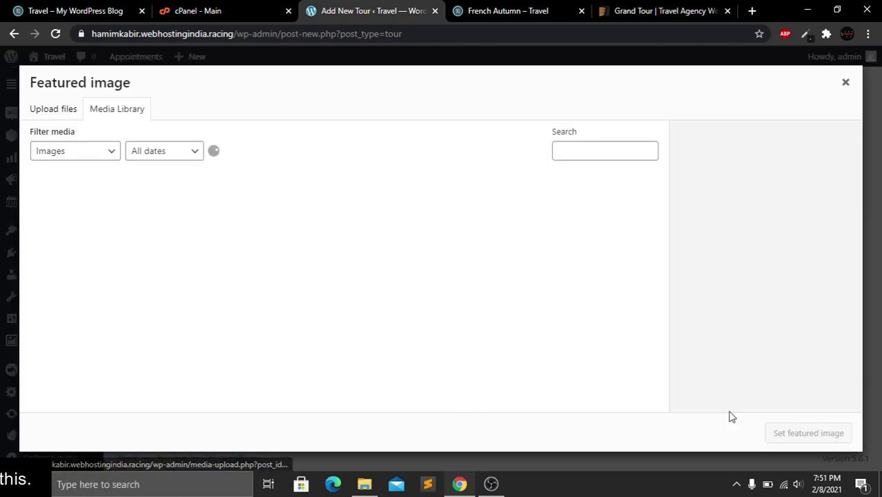
click(61, 114)
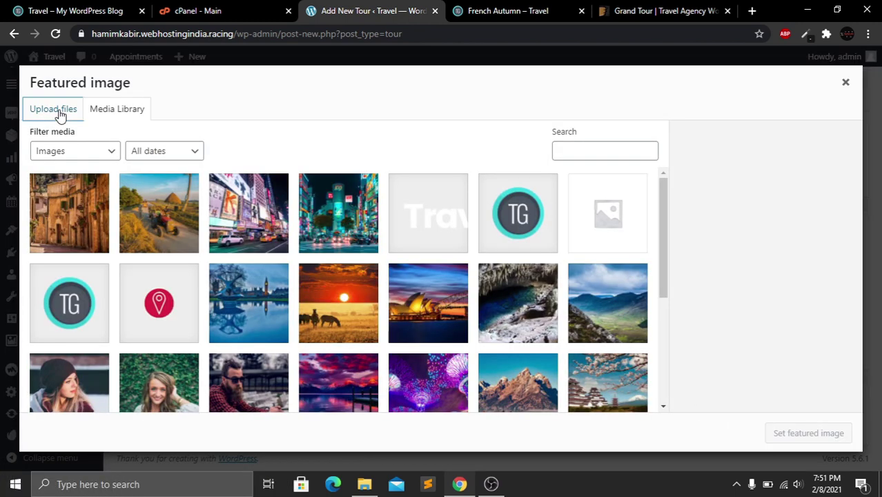
click(442, 283)
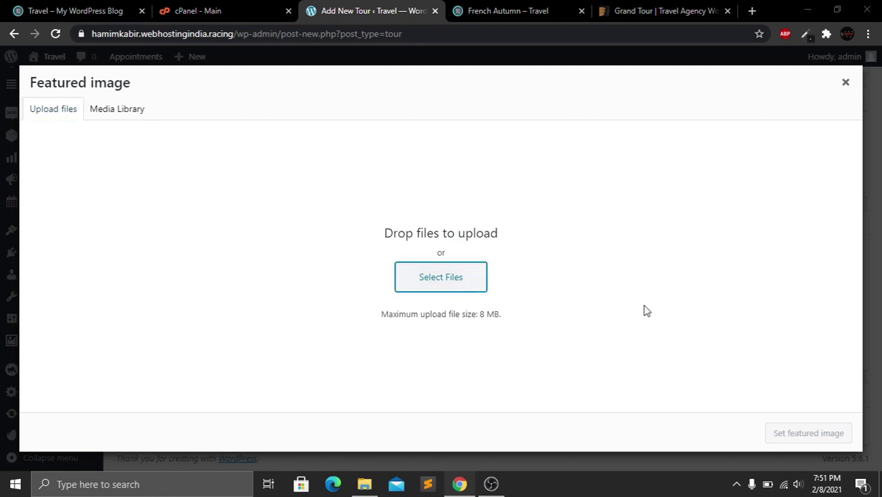
click(570, 262)
click(696, 423)
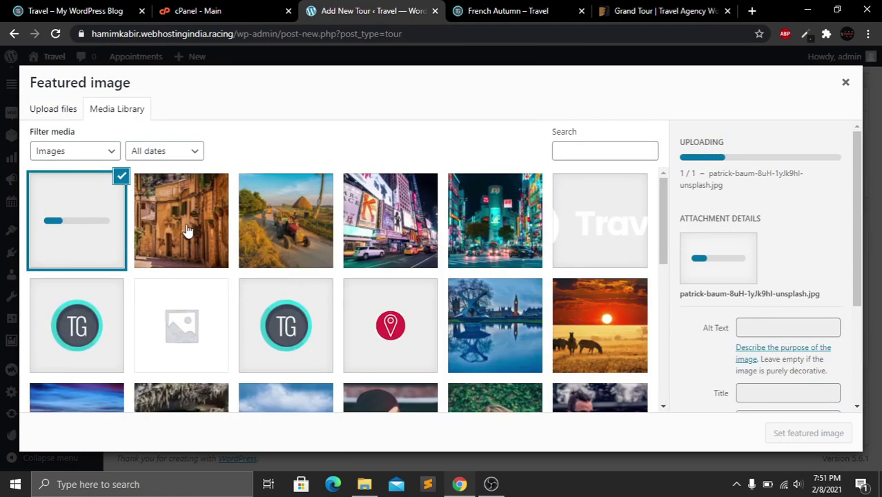
click(188, 231)
click(794, 434)
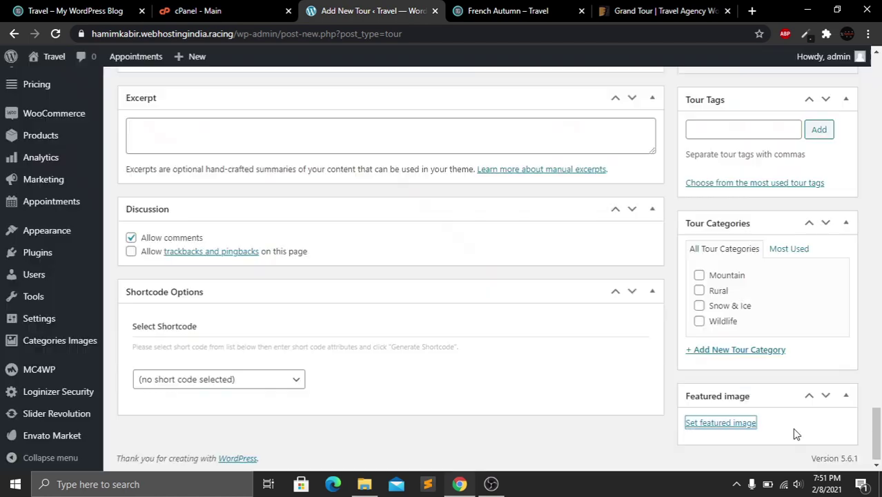
scroll(878, 411, up, 3)
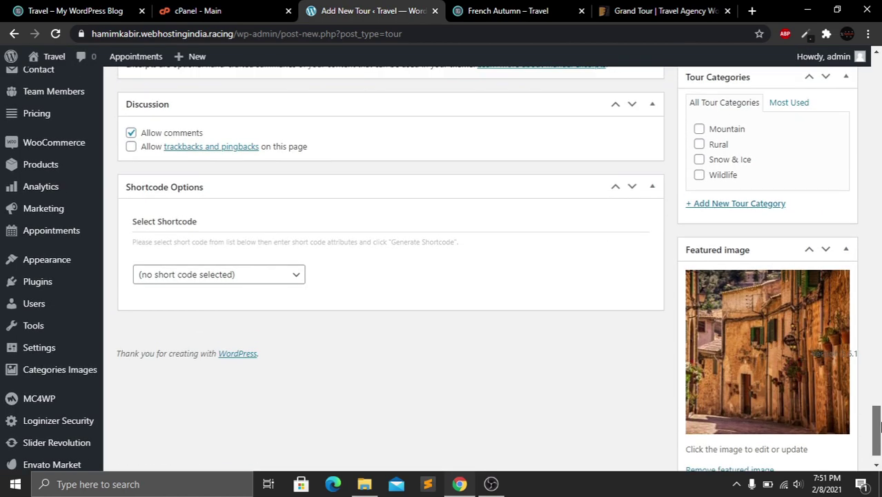
Tick the Rural and Wildlife tour categories, then publish the Awesome Text tour
drag(880, 409, 879, 410)
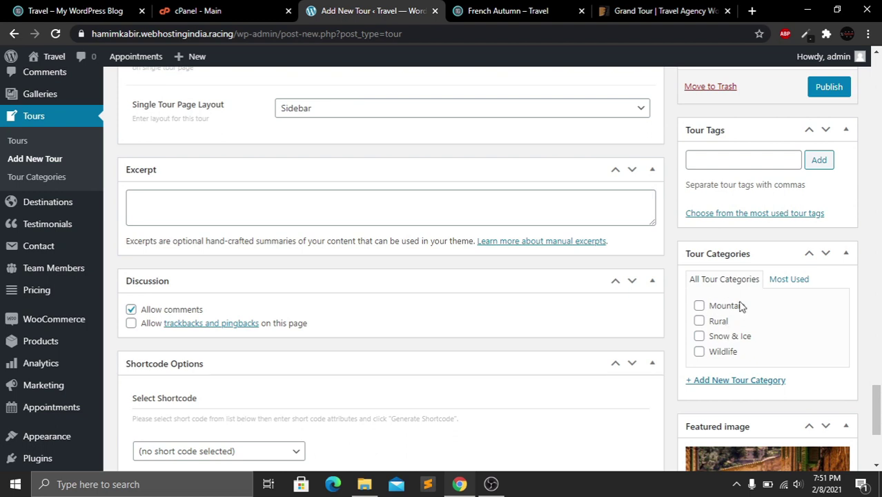
click(700, 322)
click(699, 352)
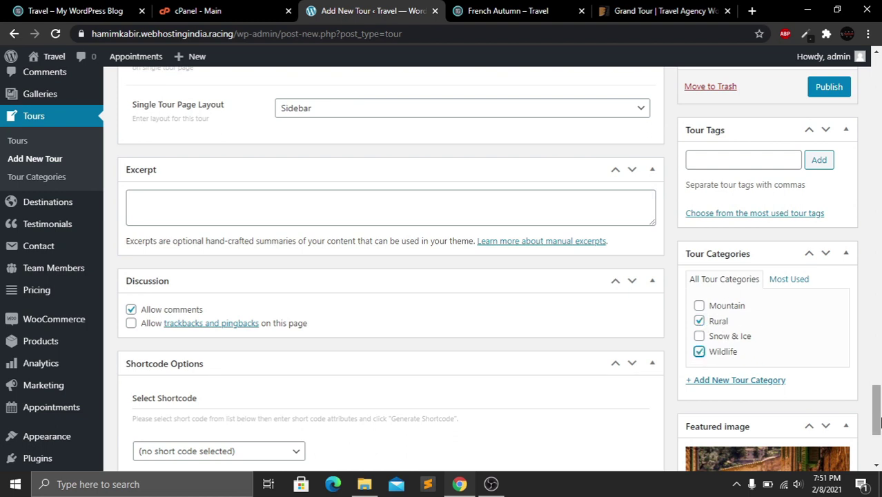
drag(880, 423, 880, 390)
click(720, 291)
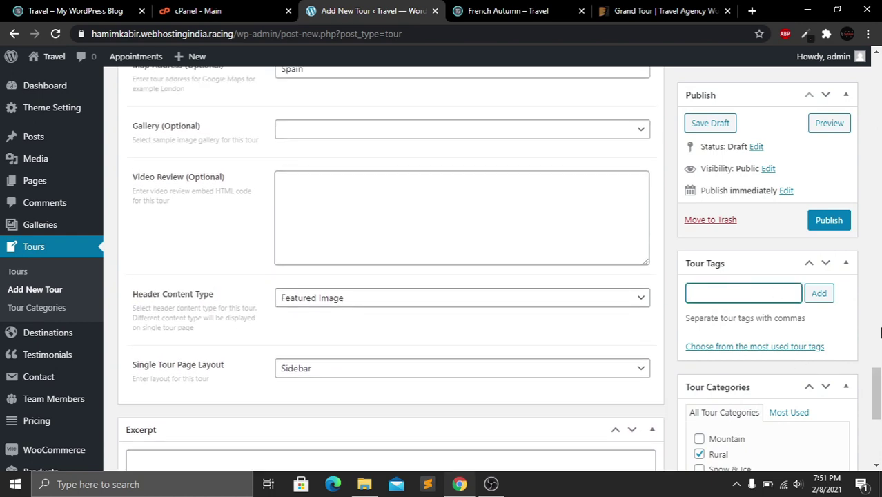
drag(875, 378, 874, 335)
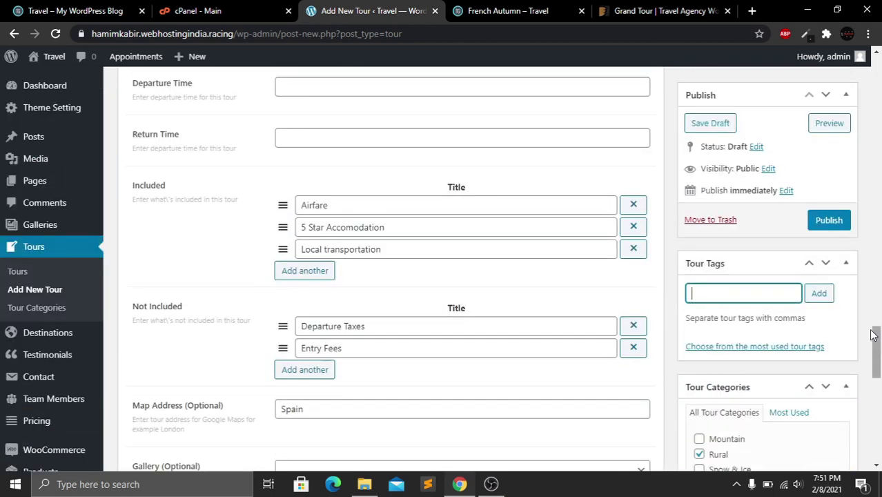
click(828, 220)
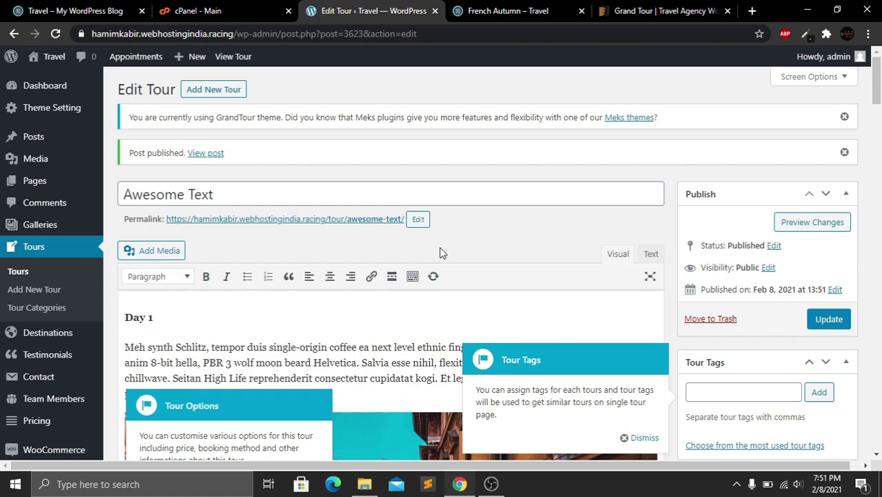
Open the site's Home page and find the Awesome Text tour card at $6,000
click(504, 8)
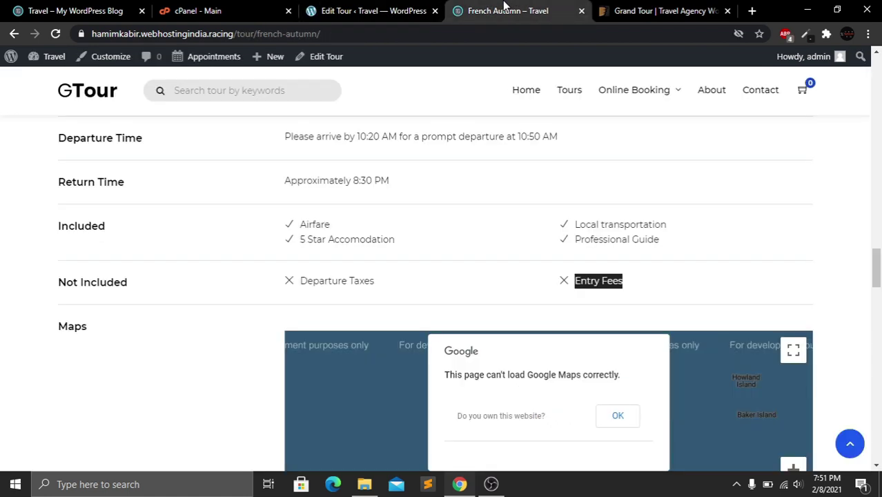
click(525, 90)
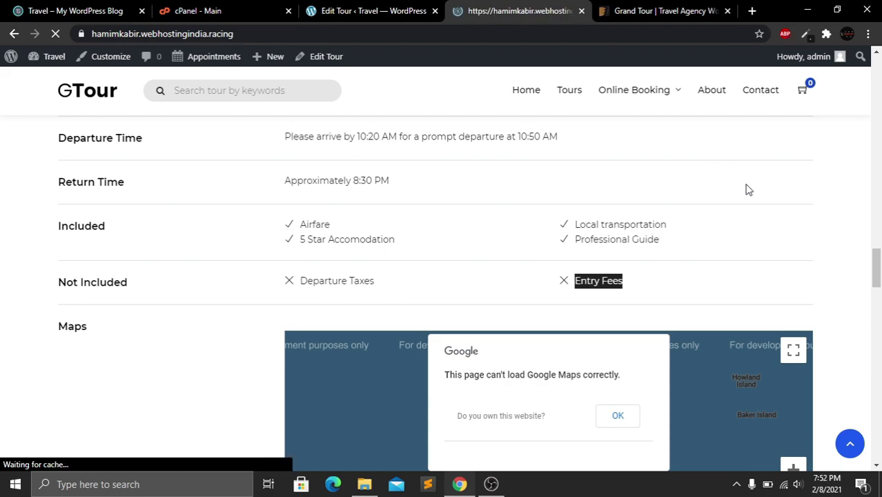
drag(878, 100, 881, 237)
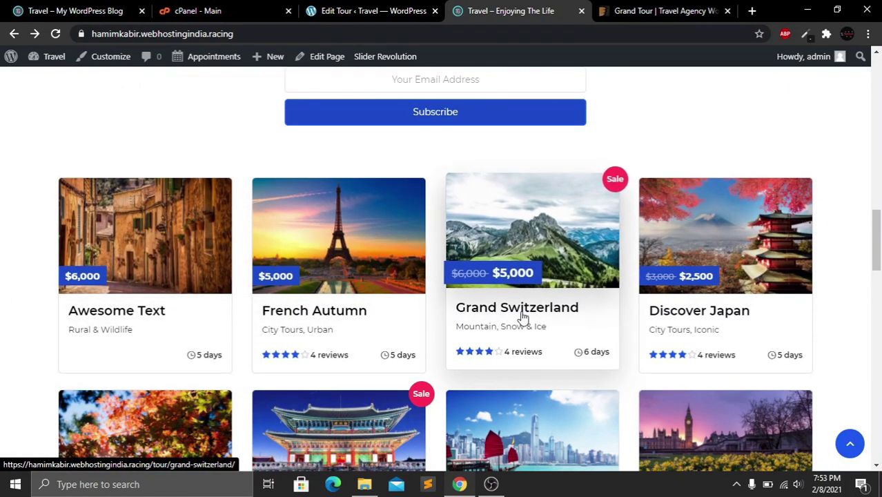
drag(881, 248, 880, 260)
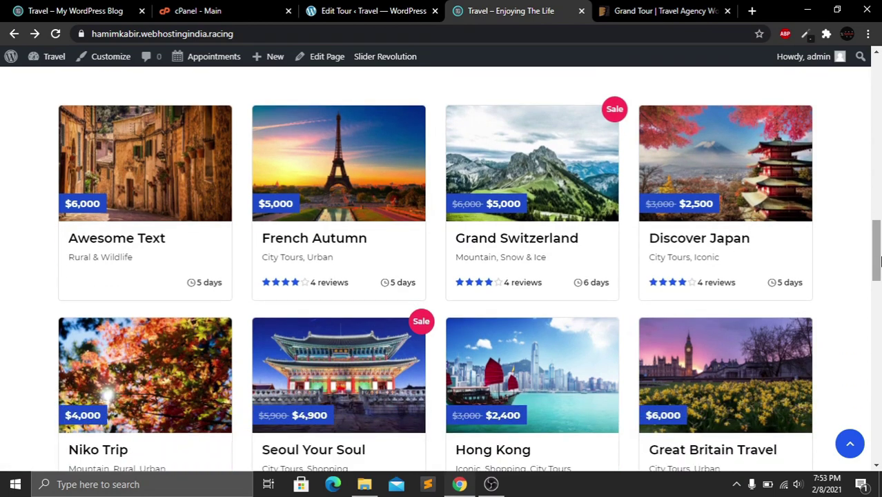
scroll(592, 228, down, 10)
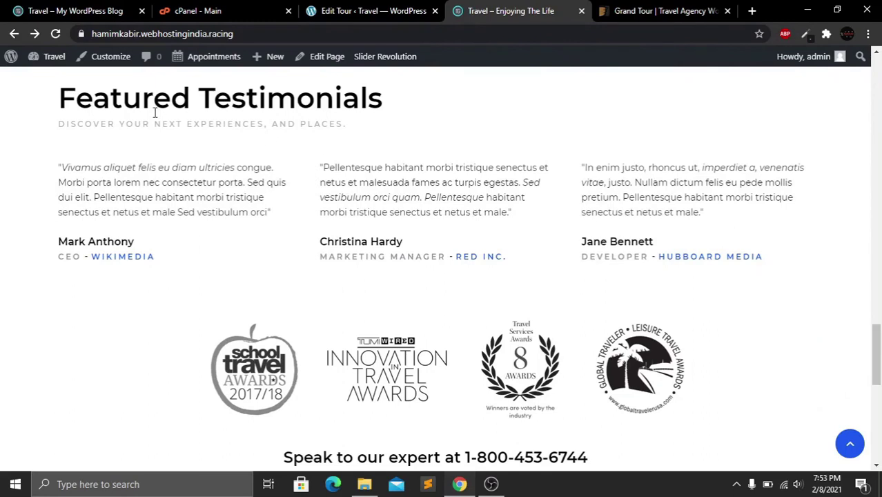
Highlight the Featured Testimonials heading and the second testimonial's quote
drag(92, 103, 315, 100)
drag(326, 169, 413, 197)
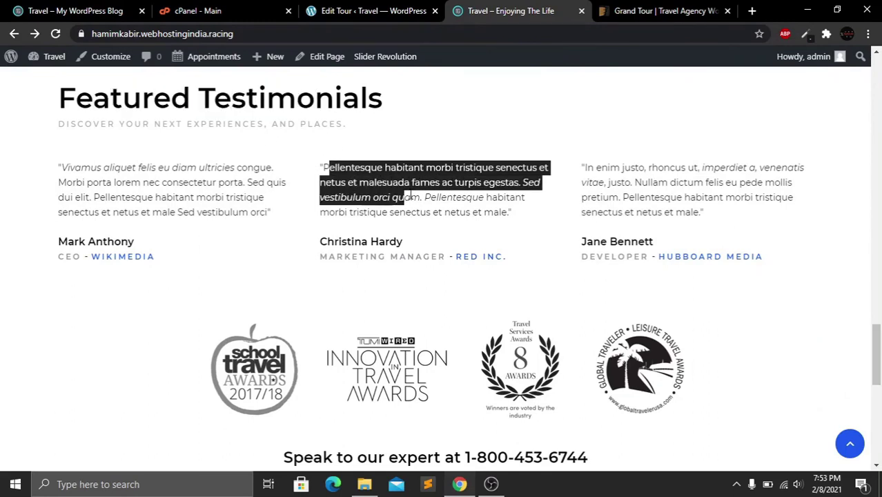
click(422, 196)
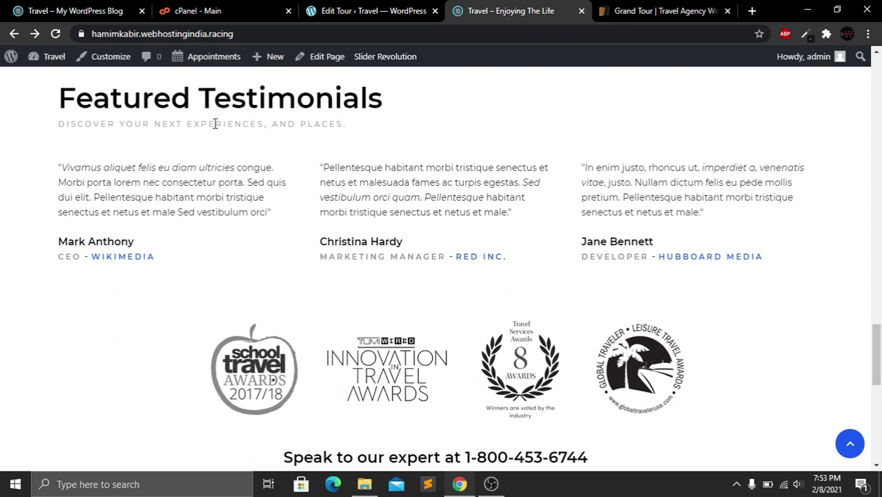
drag(192, 101, 406, 102)
From the admin sidebar, open Testimonials > Testimonials and choose Add New Testimonial
click(471, 195)
click(335, 8)
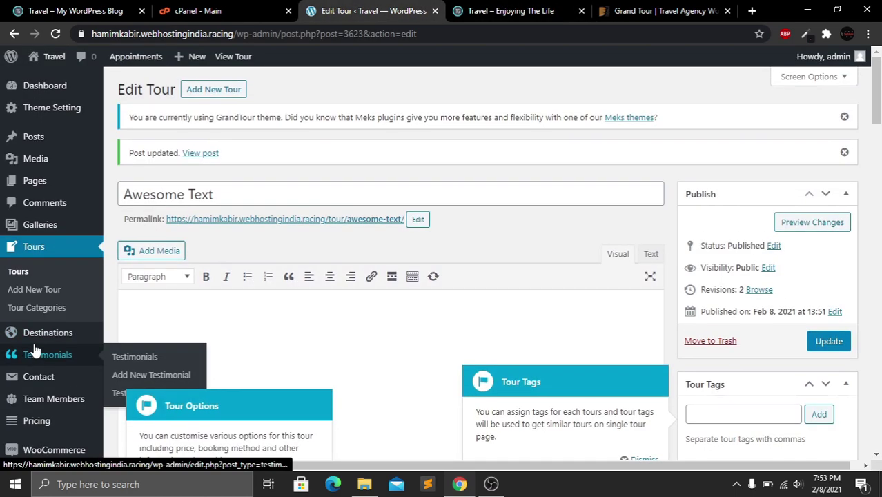
scroll(20, 349, down, 3)
mouse_move(51, 165)
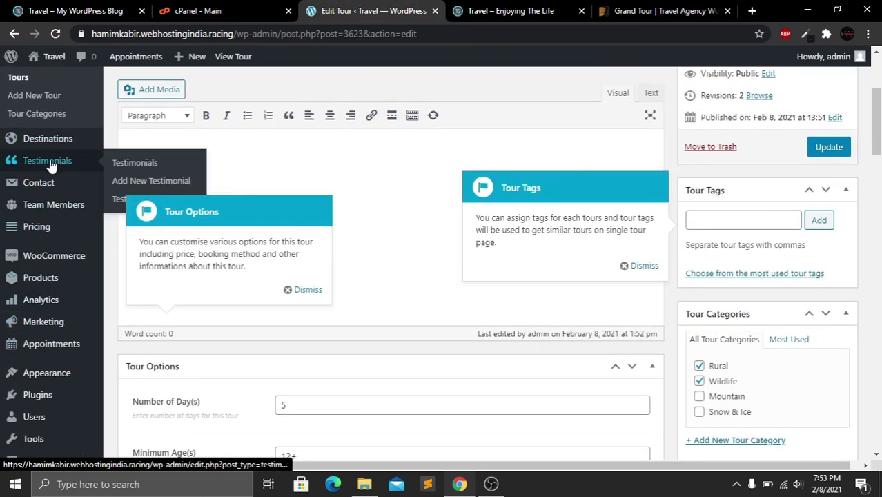
click(136, 163)
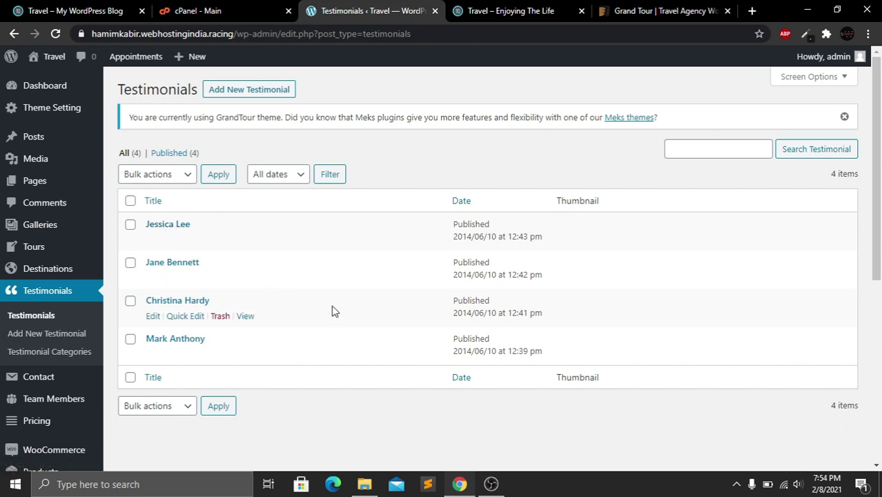
click(259, 98)
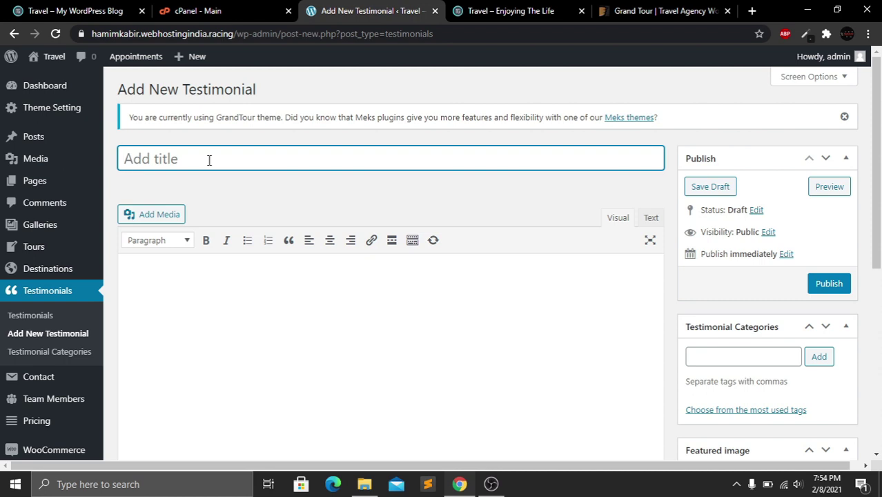
Title the testimonial 'Demo Name' and paste the homepage's first testimonial quote as its body
text(Demo Name)
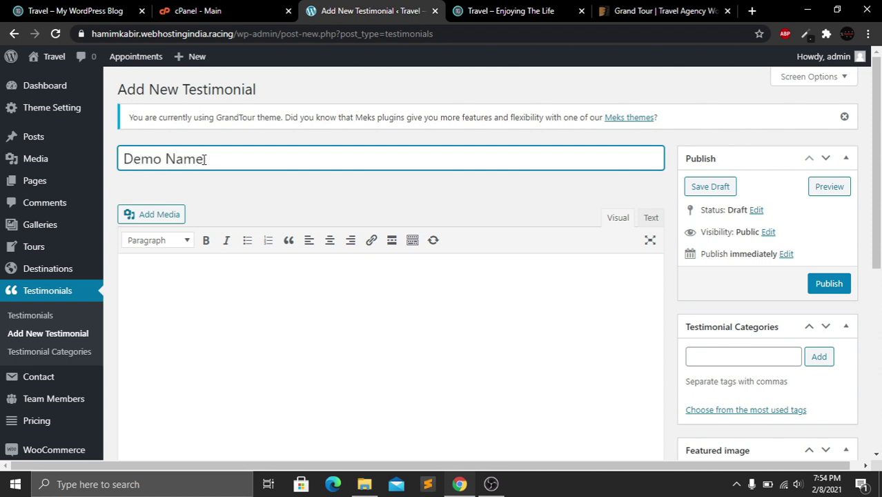
click(213, 284)
click(464, 7)
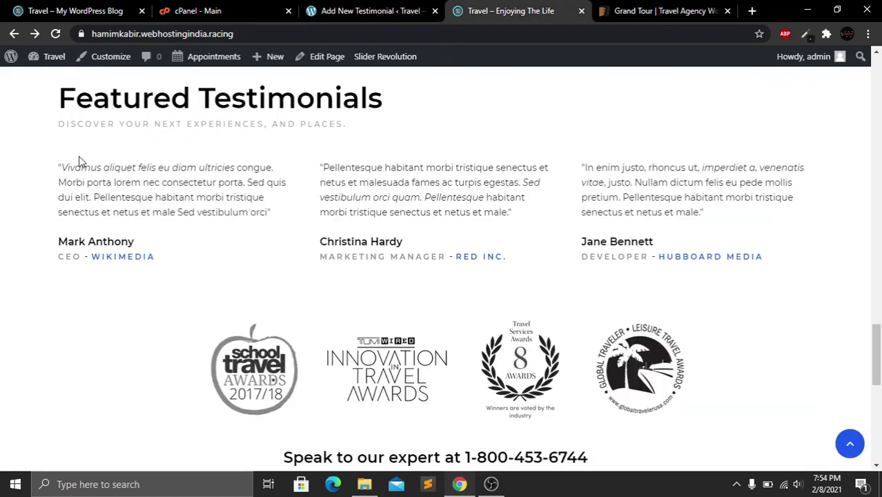
drag(61, 166, 271, 212)
key(ctrl+c)
key(ctrl+shift+Tab)
key(ctrl+v)
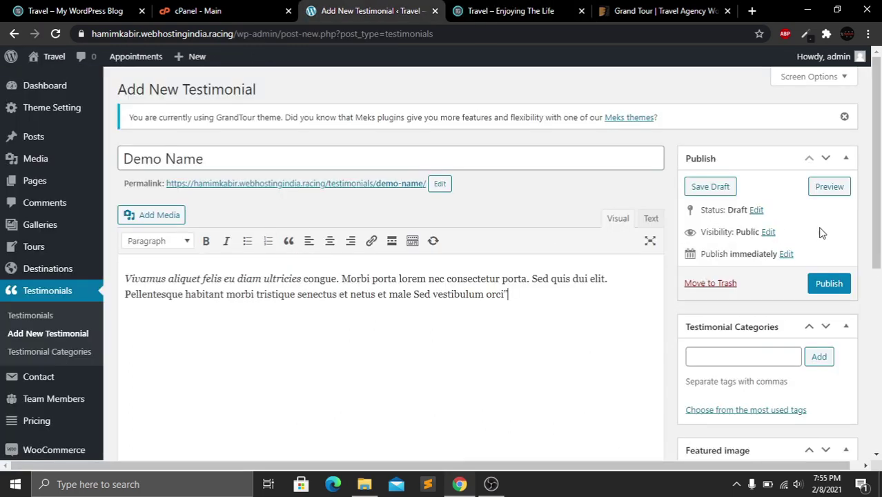
Fill in the customer name and position, enter 'Demo Company', and publish the testimonial
drag(878, 200, 881, 205)
scroll(880, 205, down, 5)
click(360, 217)
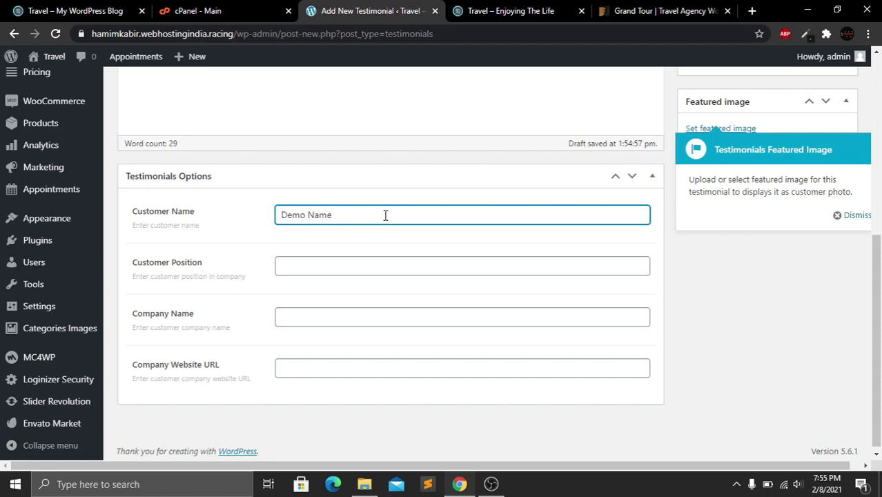
click(353, 269)
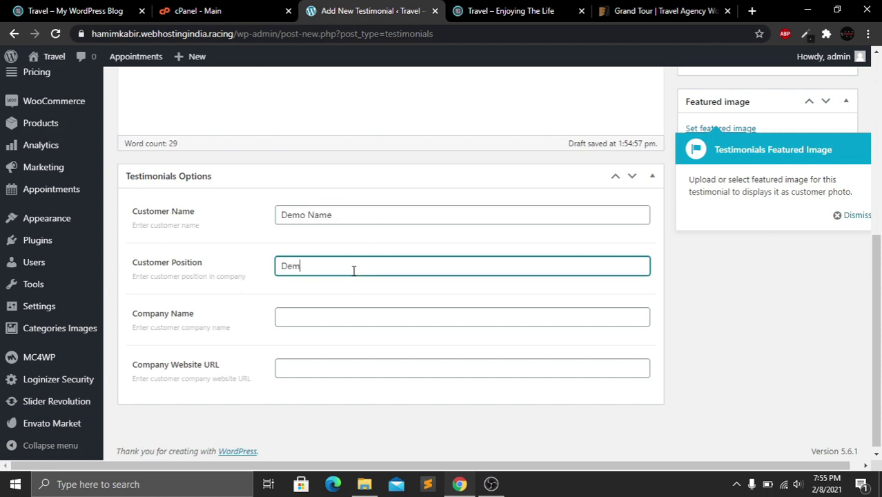
click(324, 318)
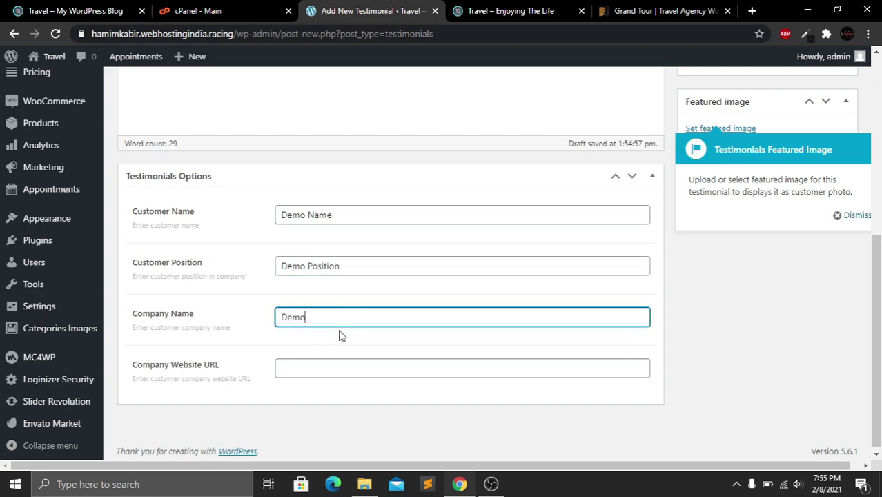
text(Demo Company)
scroll(872, 288, up, 3)
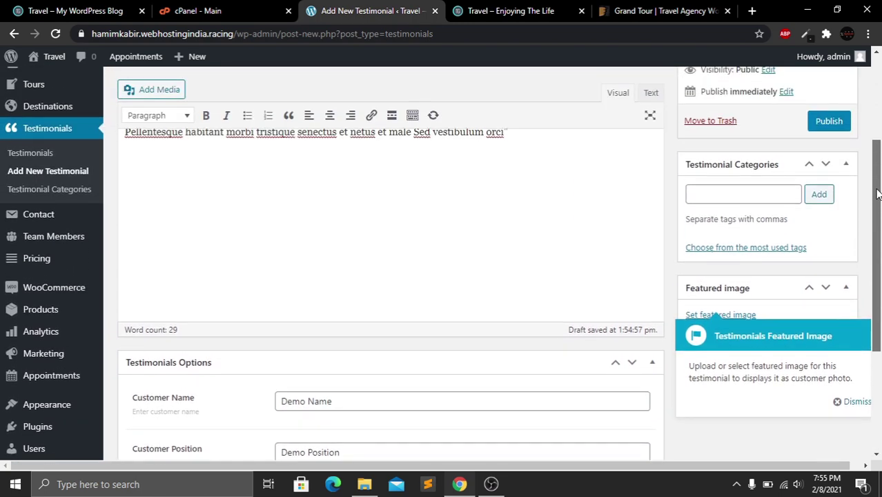
scroll(873, 232, up, 2)
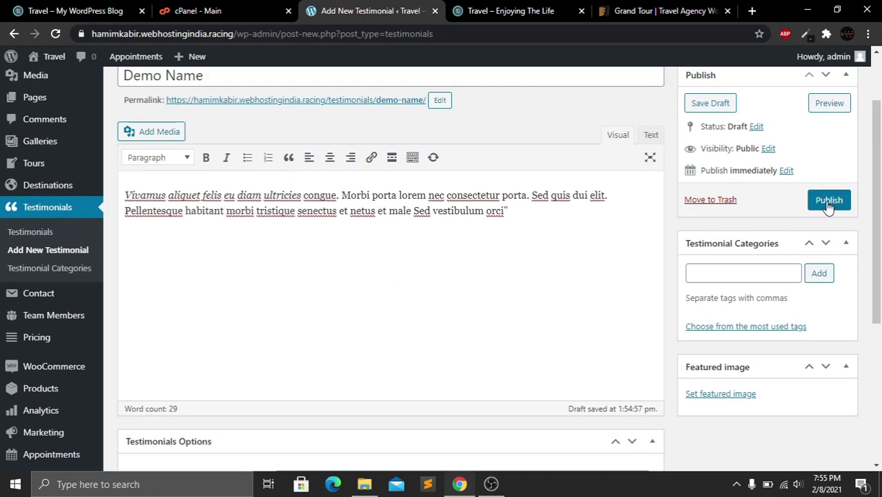
click(829, 200)
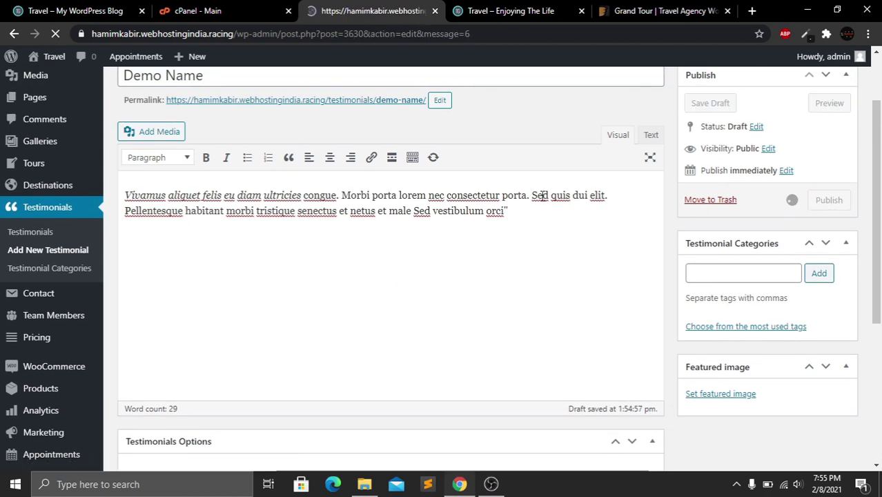
Reload the live homepage and check Demo Name, credited Demo Position, Demo Company, under Featured Testimonials
click(507, 8)
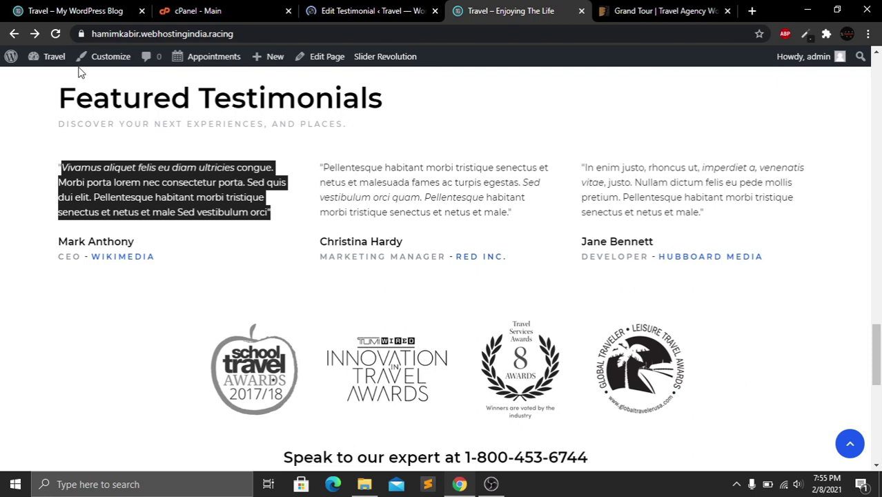
click(55, 34)
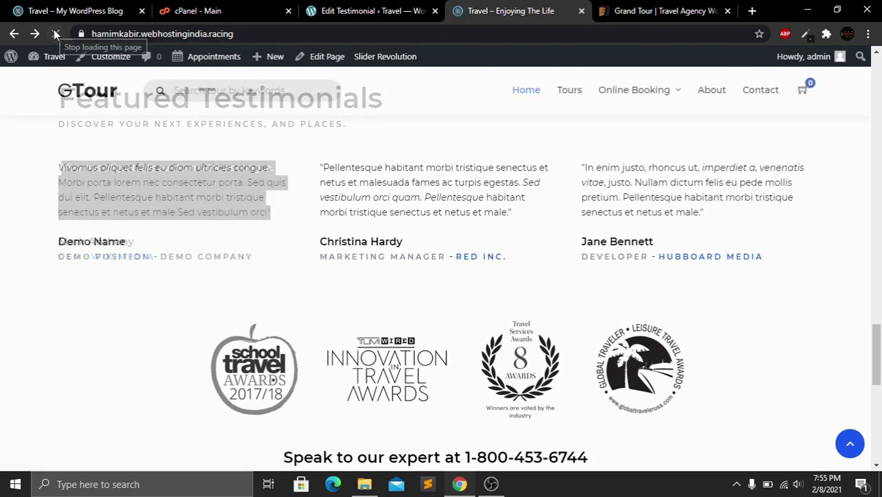
drag(880, 355, 880, 347)
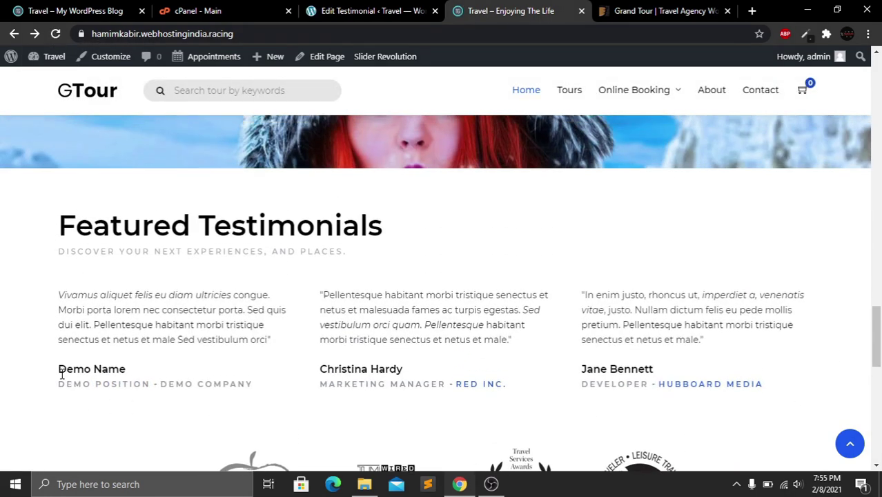
drag(64, 372, 143, 377)
drag(84, 383, 268, 384)
click(265, 383)
drag(59, 297, 291, 346)
click(252, 327)
scroll(243, 323, down, 2)
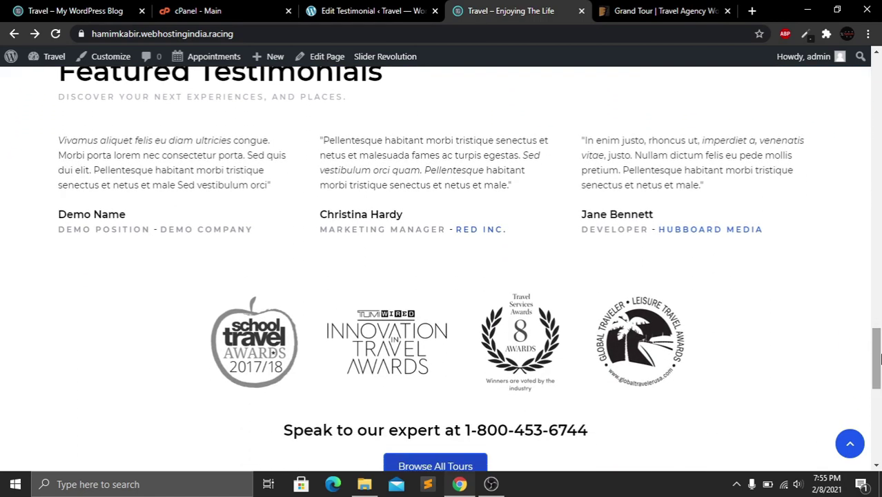
scroll(161, 212, up, 1)
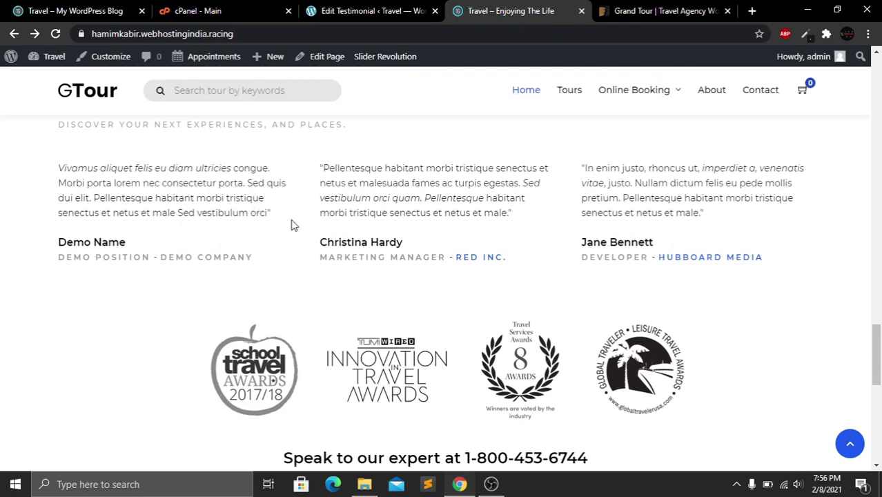
drag(876, 349, 880, 107)
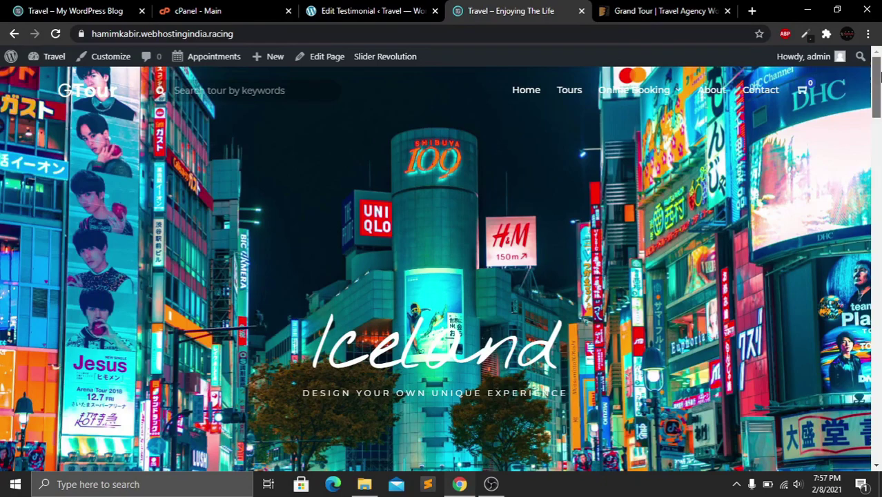
mouse_move(880, 97)
mouse_down()
mouse_move(879, 183)
mouse_move(880, 90)
mouse_up()
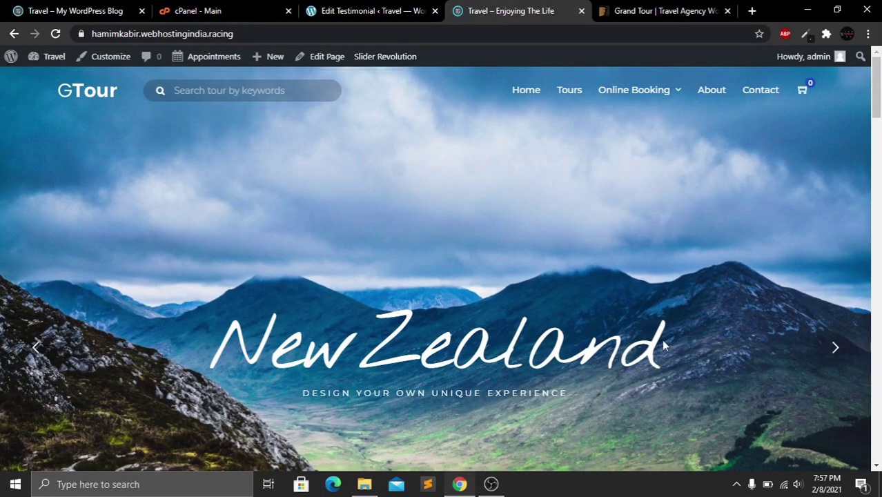
scroll(879, 150, down, 5)
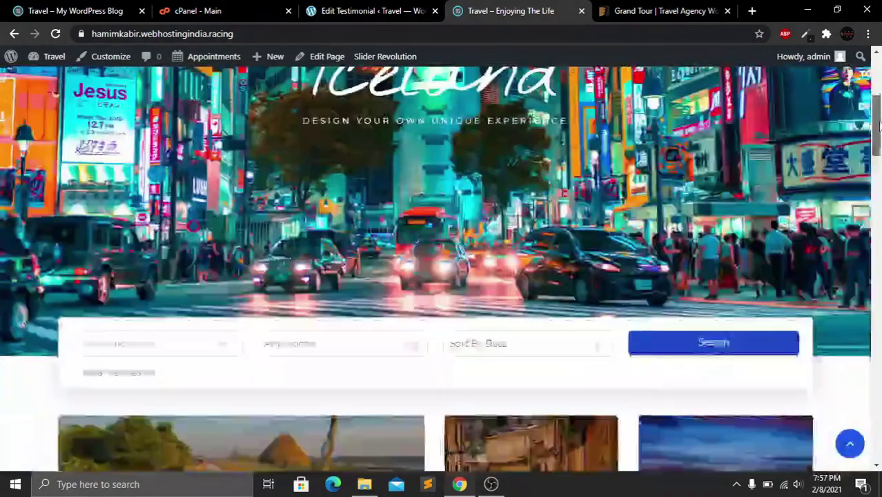
scroll(879, 151, down, 2)
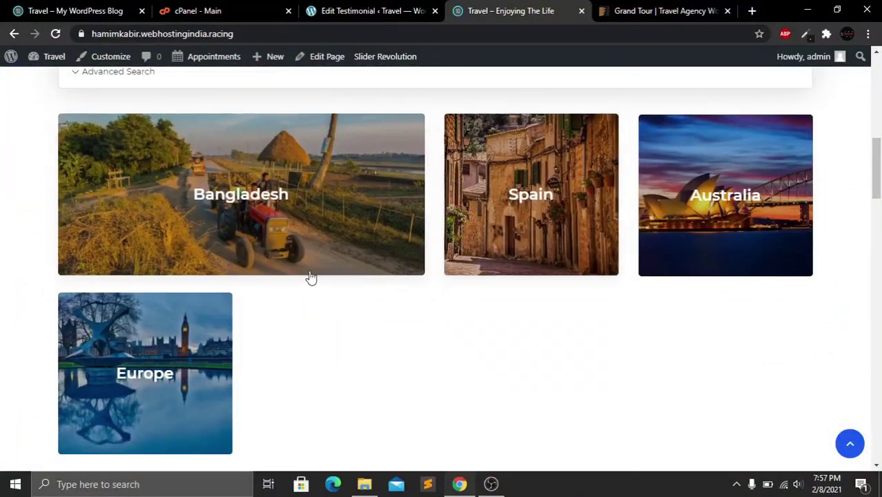
scroll(879, 228, down, 6)
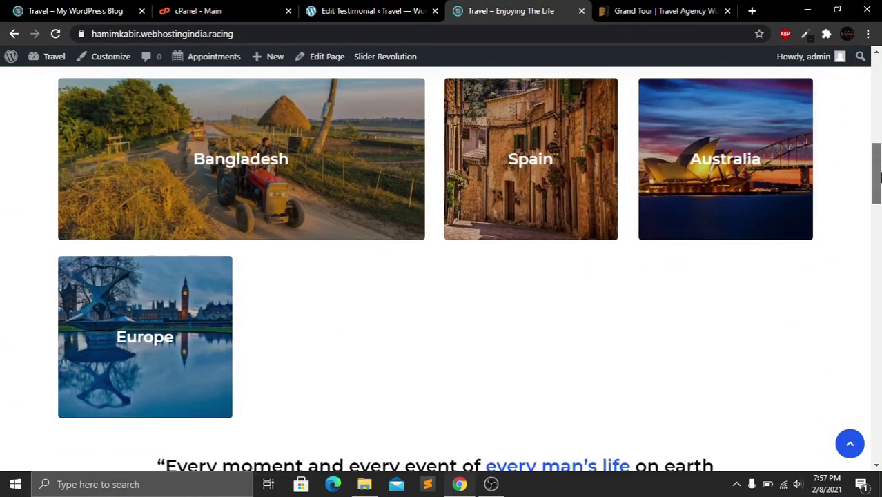
scroll(879, 228, down, 3)
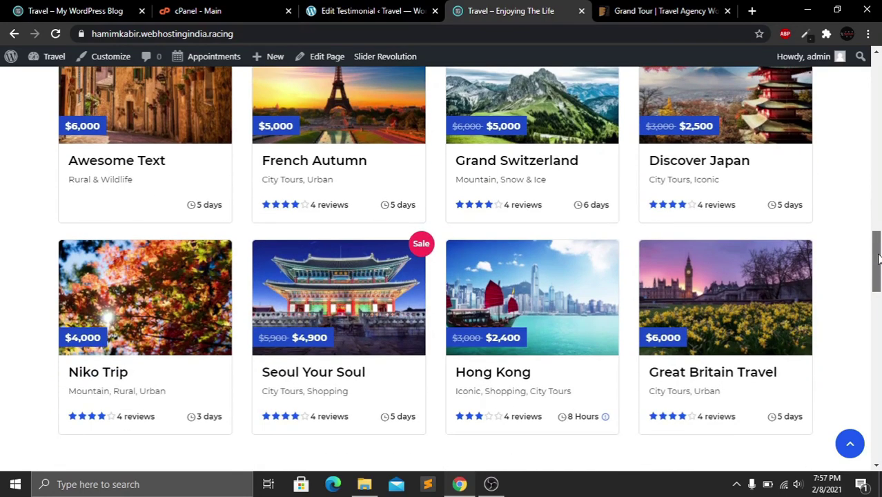
scroll(879, 297, down, 3)
drag(879, 297, 879, 359)
scroll(747, 178, down, 3)
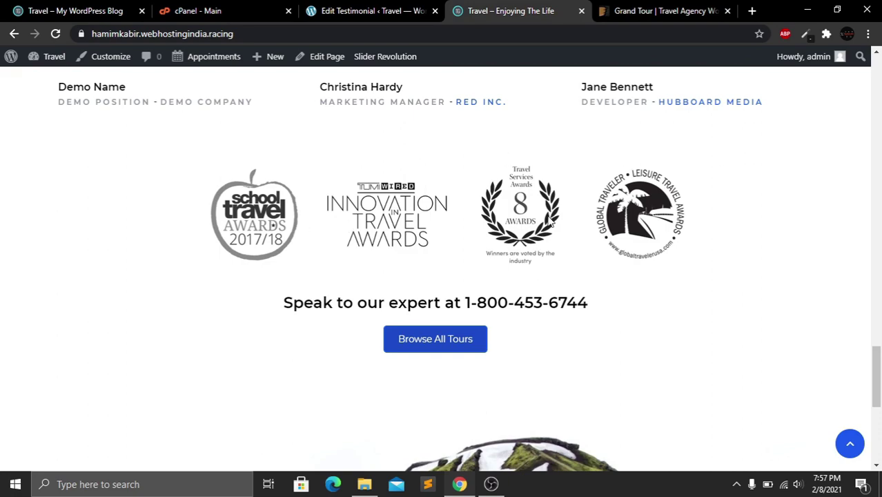
drag(877, 353, 880, 434)
click(859, 446)
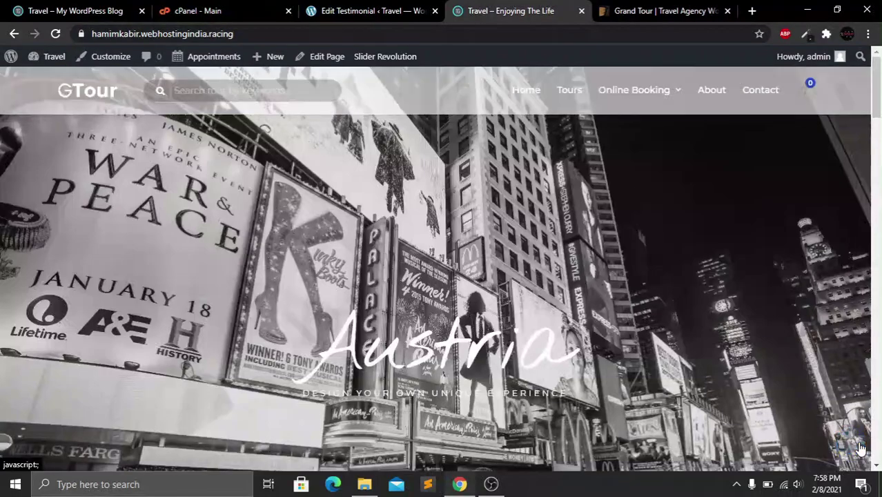
drag(879, 97, 881, 442)
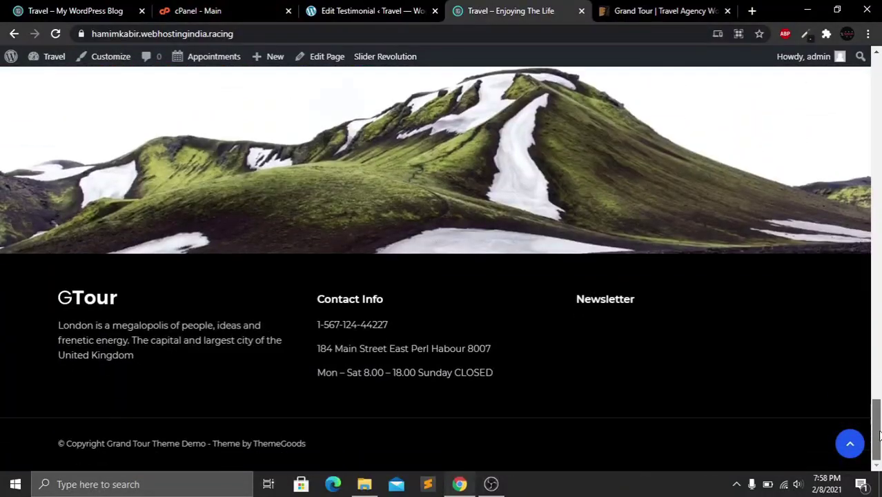
click(850, 443)
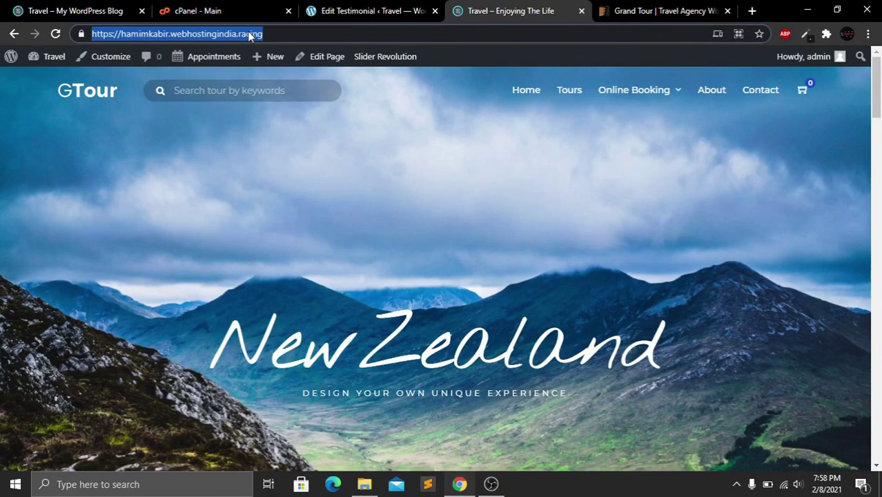
Load the site homepage in a new tab and review the tour cards, including Awesome Text at $6,000
click(753, 11)
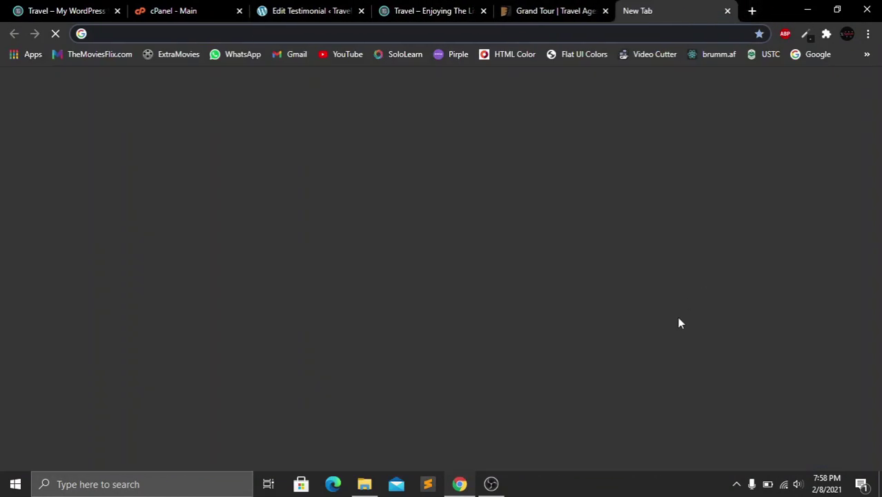
text(https://hamimkabir.webhostingindia.racing/)
key(Return)
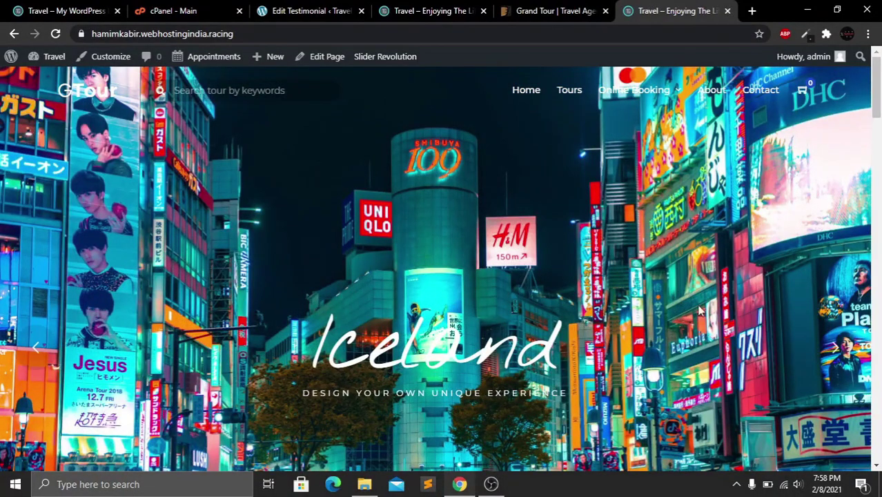
scroll(880, 114, down, 2)
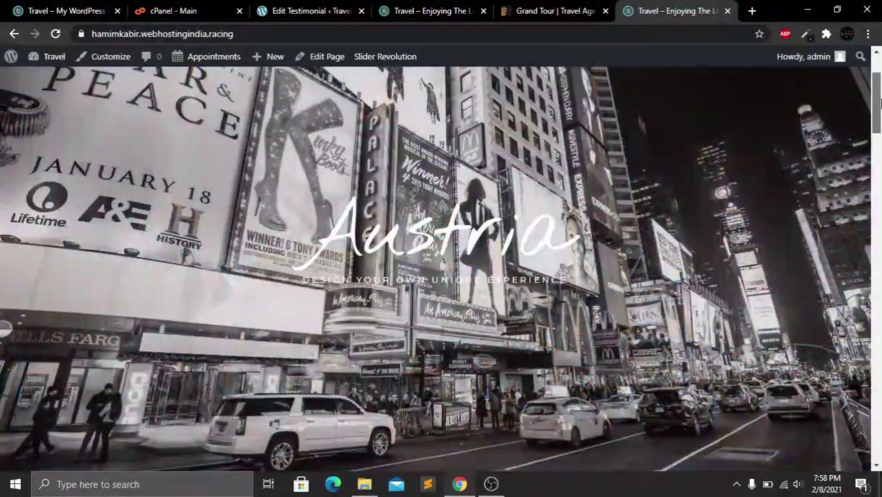
mouse_move(876, 117)
mouse_down()
mouse_move(878, 453)
mouse_move(881, 104)
mouse_up()
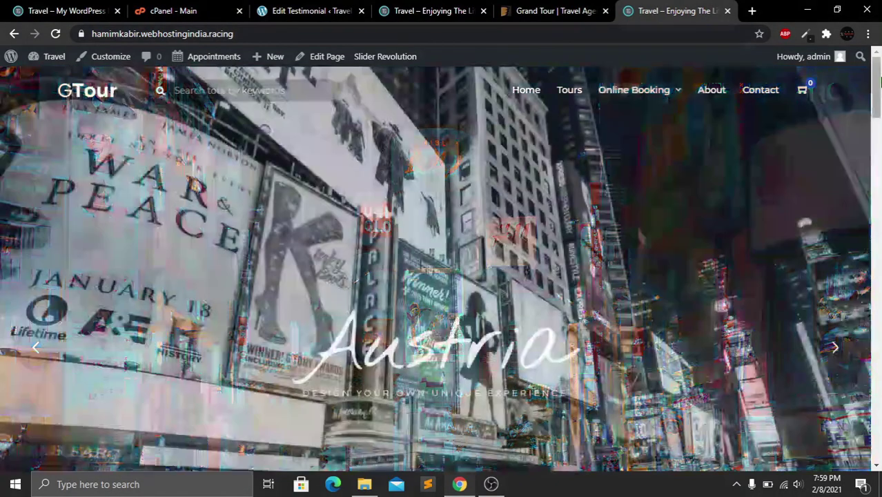
drag(880, 74, 881, 82)
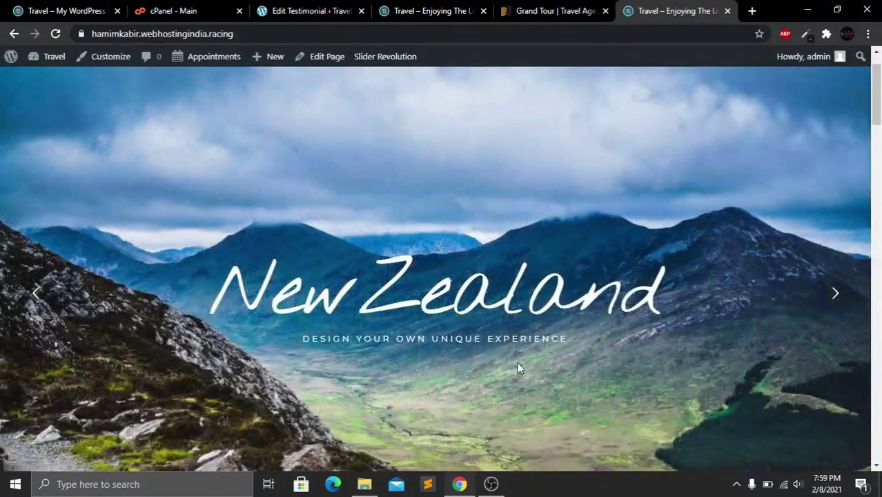
drag(879, 81, 880, 160)
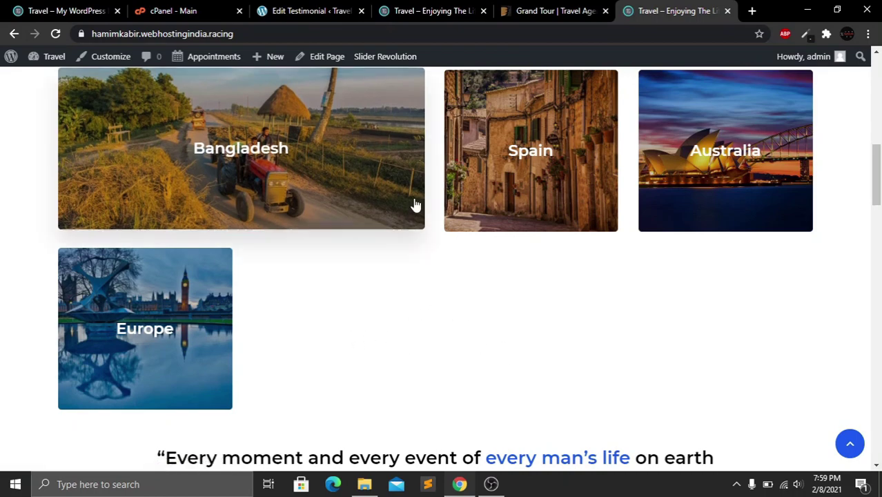
drag(878, 165, 878, 243)
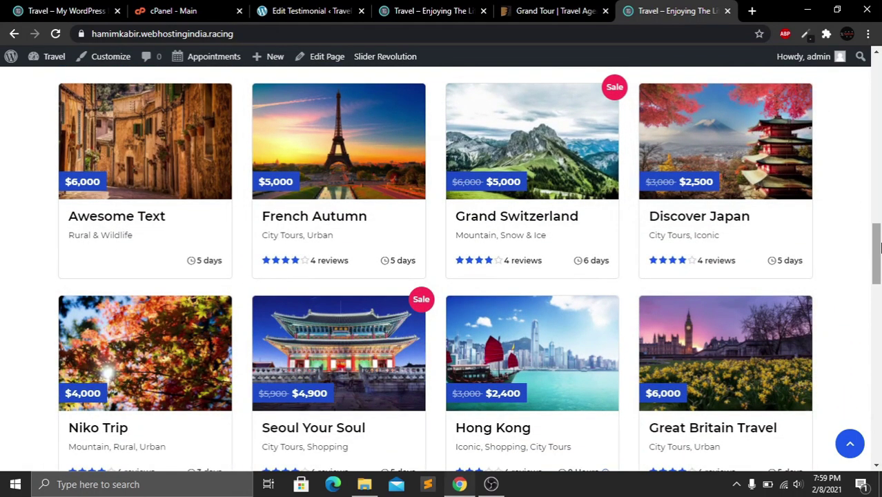
drag(878, 247, 879, 73)
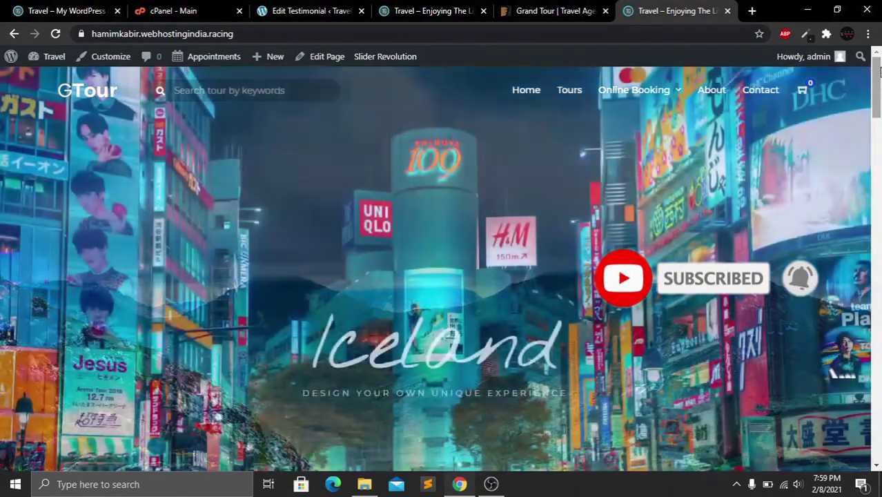